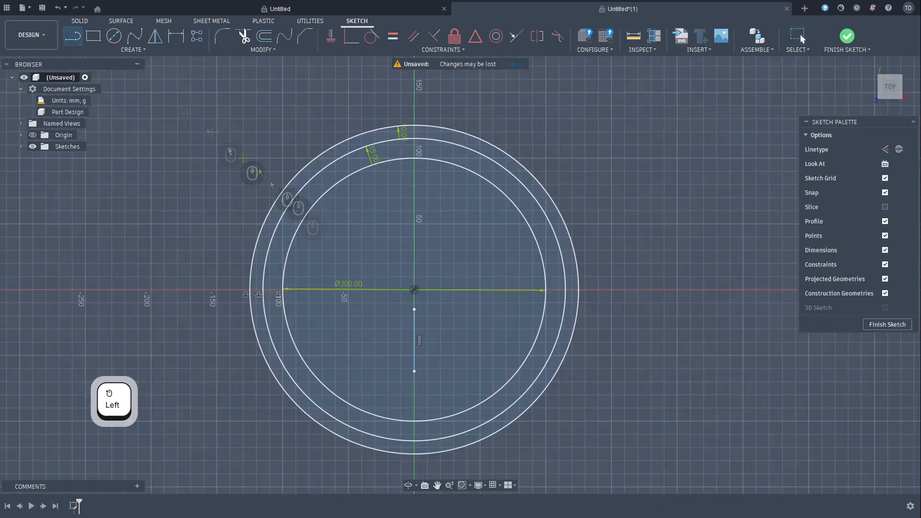
# Draw a straight line across the upper-left part of the ring, from the outermost circle to the 200 mm circle
pyautogui.click(291, 183)
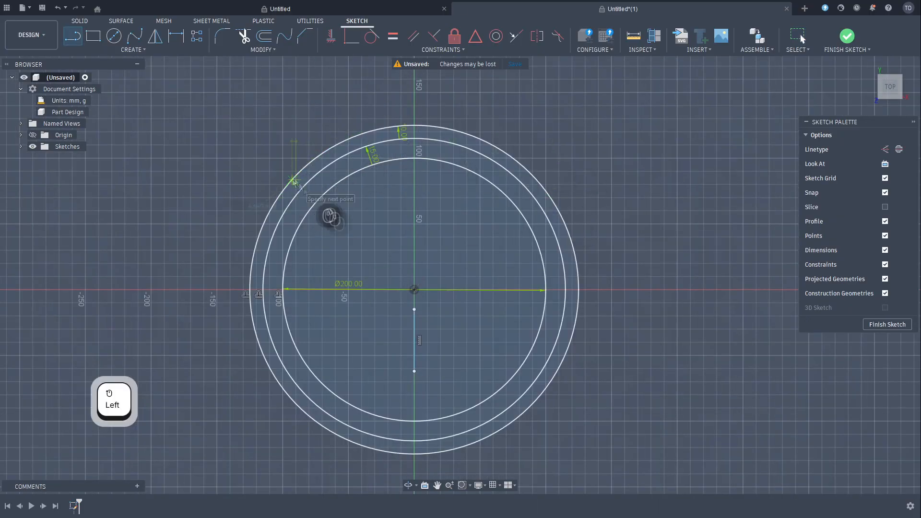
pyautogui.click(329, 191)
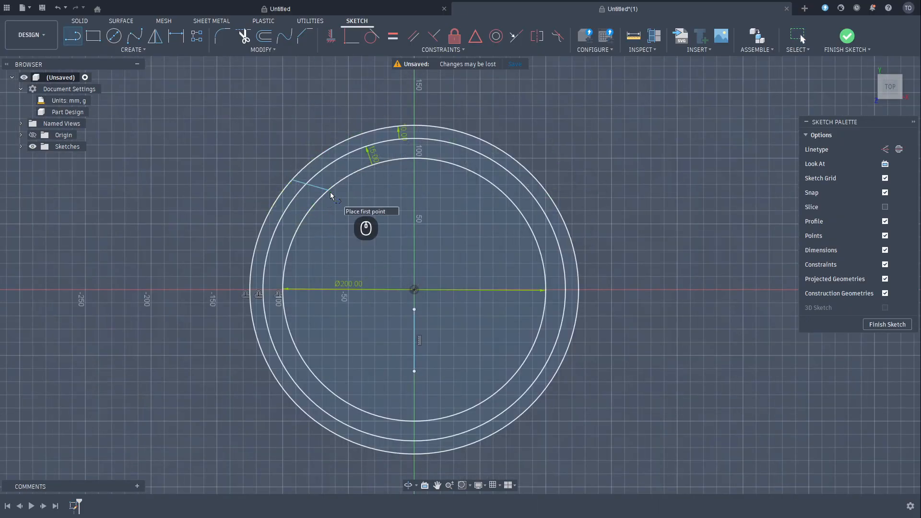
pyautogui.press('Escape')
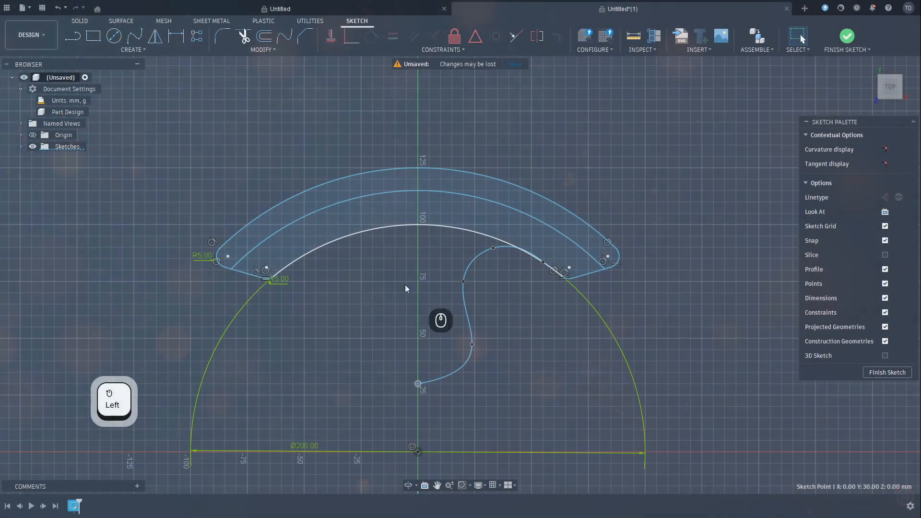
# Reshape the spline by moving the fit point at the start of its upper curve slightly down
pyautogui.click(468, 340)
pyautogui.moveTo(494, 248)
pyautogui.mouseDown()
pyautogui.moveTo(482, 254)
pyautogui.moveTo(491, 253)
pyautogui.mouseUp()
pyautogui.scroll(4, 417, 455)
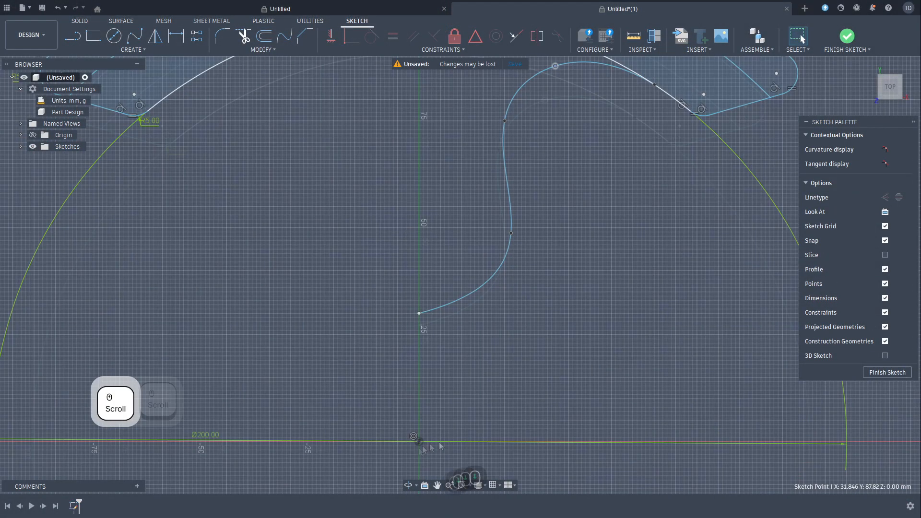
pyautogui.scroll(-6, 432, 450)
pyautogui.moveTo(431, 451); pyautogui.dragTo(407, 350, button='middle')
pyautogui.click(435, 239)
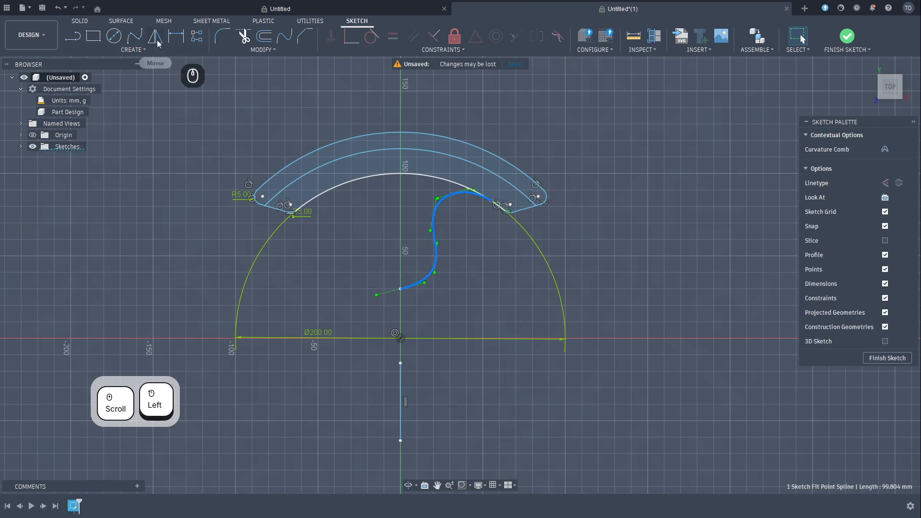
pyautogui.click(155, 36)
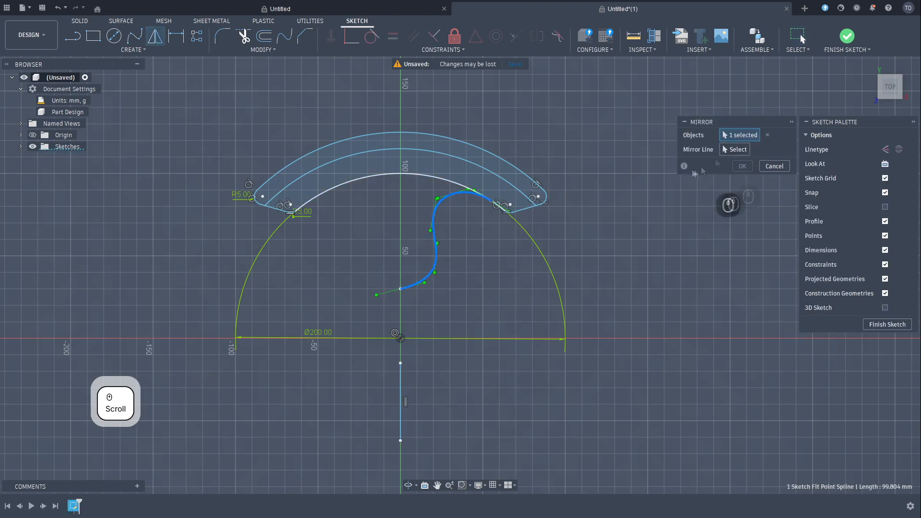
pyautogui.click(734, 149)
pyautogui.click(403, 392)
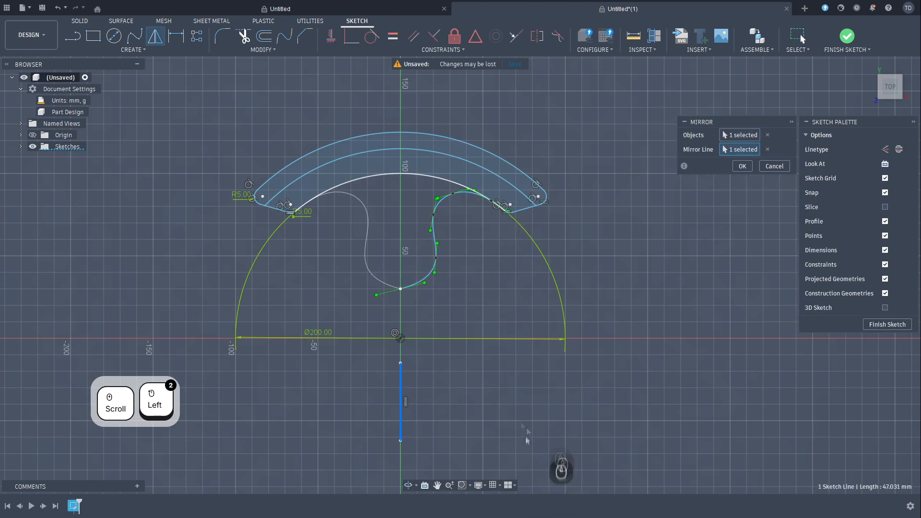
pyautogui.click(782, 166)
# Adjust the tangent handle at the spline's lower endpoint so the curve leaves the vertical axis almost horizontally
pyautogui.click(607, 264)
pyautogui.scroll(3, 420, 282)
pyautogui.click(428, 274)
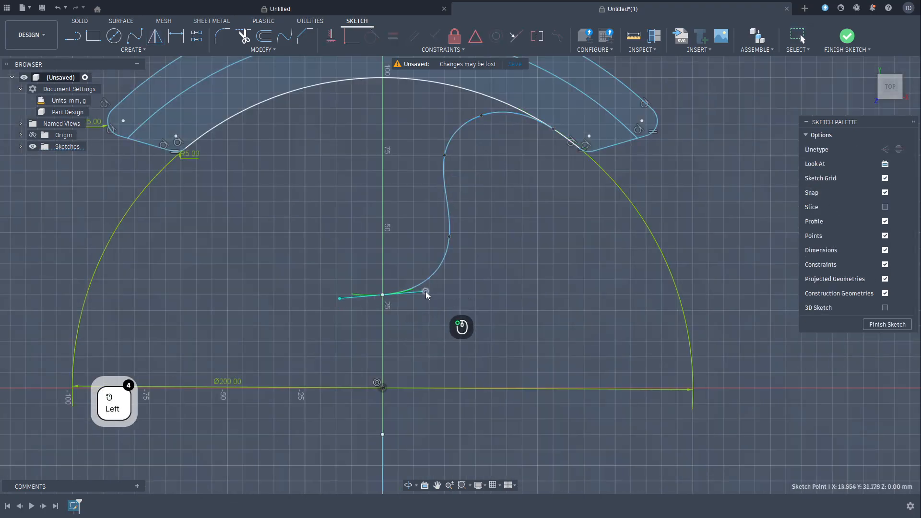
pyautogui.scroll(-2, 424, 293)
# Mirror the spline about the vertical sketch line below the origin
pyautogui.click(462, 220)
pyautogui.scroll(-2, 462, 220)
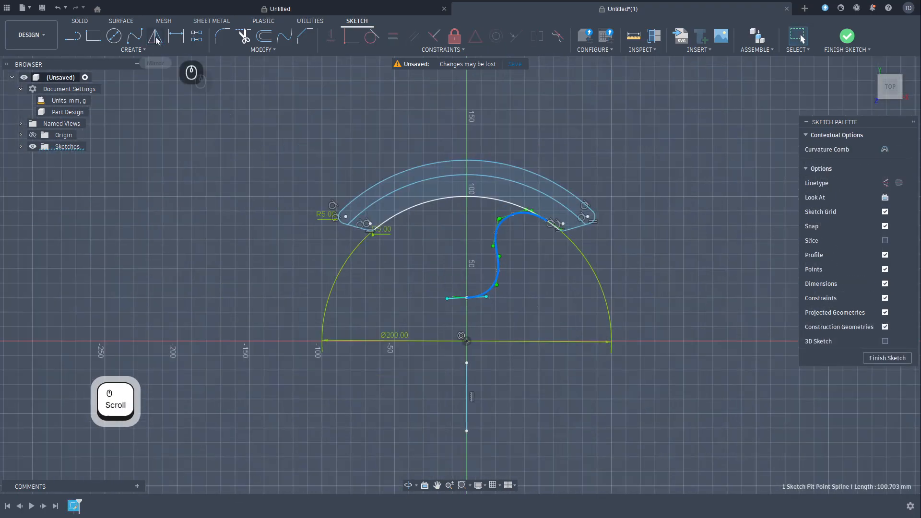
pyautogui.click(155, 36)
pyautogui.click(468, 396)
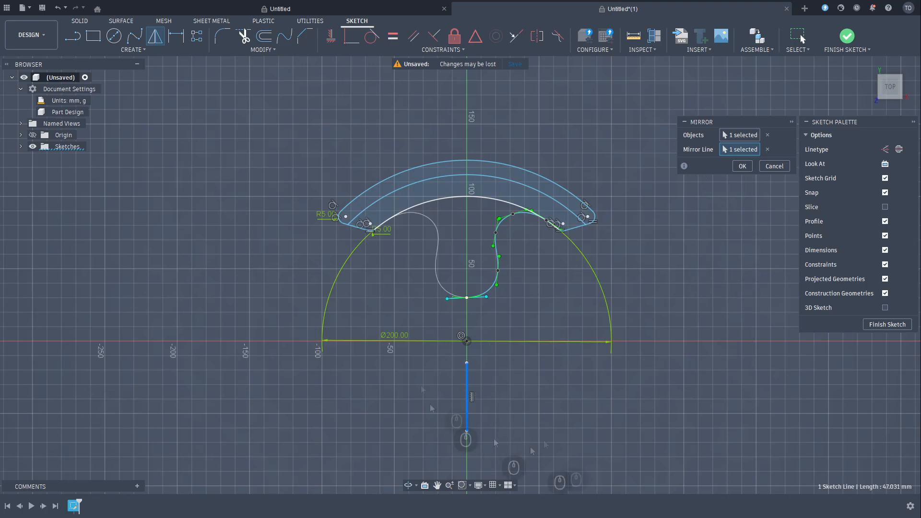
pyautogui.click(742, 166)
# Draw a 4 mm diameter circle on the vertical axis in the lower part of the mirrored spline shape
pyautogui.scroll(3, 582, 347)
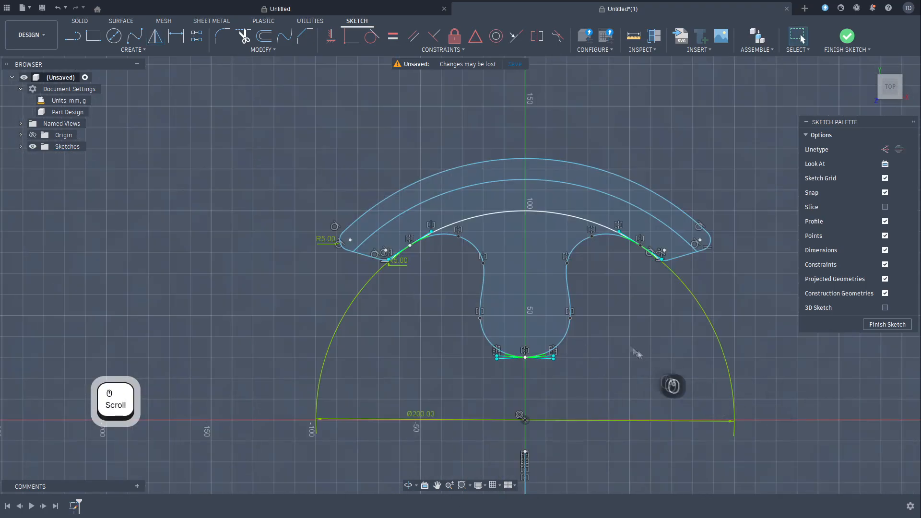
pyautogui.click(114, 38)
pyautogui.scroll(3, 551, 366)
pyautogui.click(518, 348)
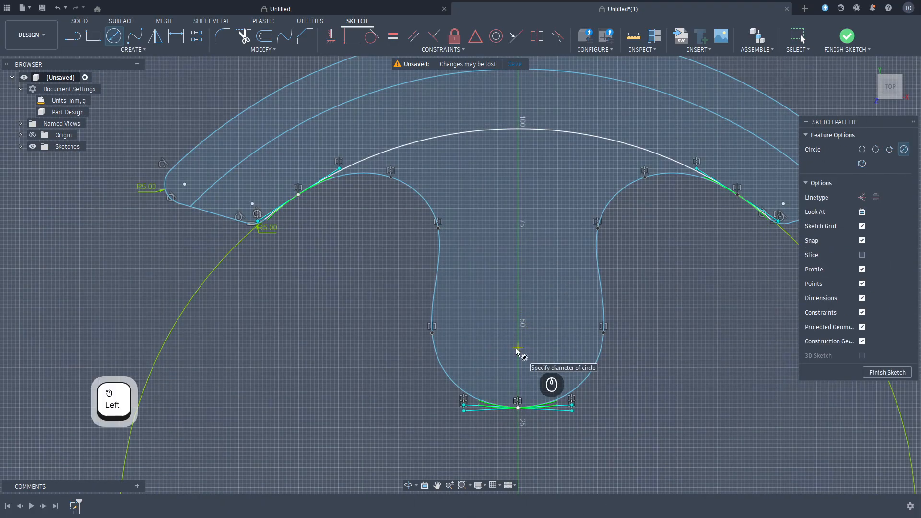
pyautogui.write('4')
pyautogui.press('Return')
# Add a second 4 mm diameter circle on the vertical axis, above the first circle
pyautogui.press('c')
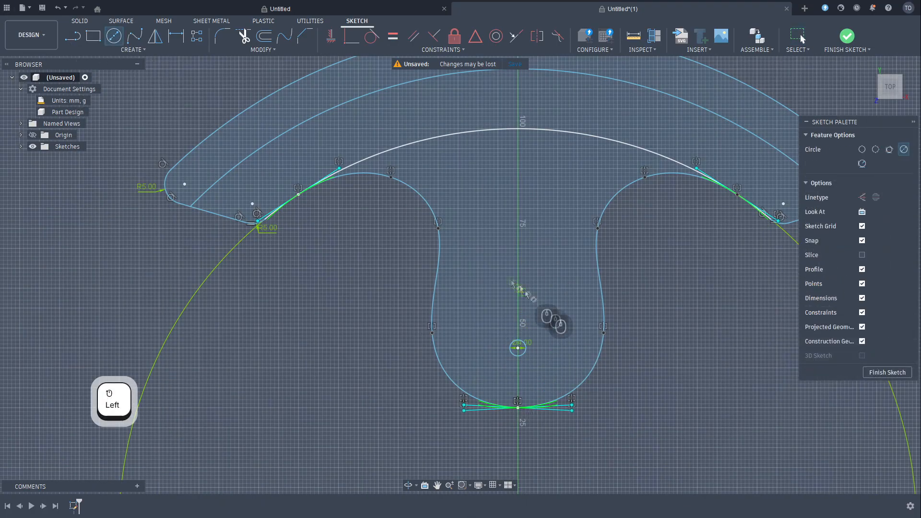
pyautogui.click(518, 268)
pyautogui.write('4')
pyautogui.press('Return')
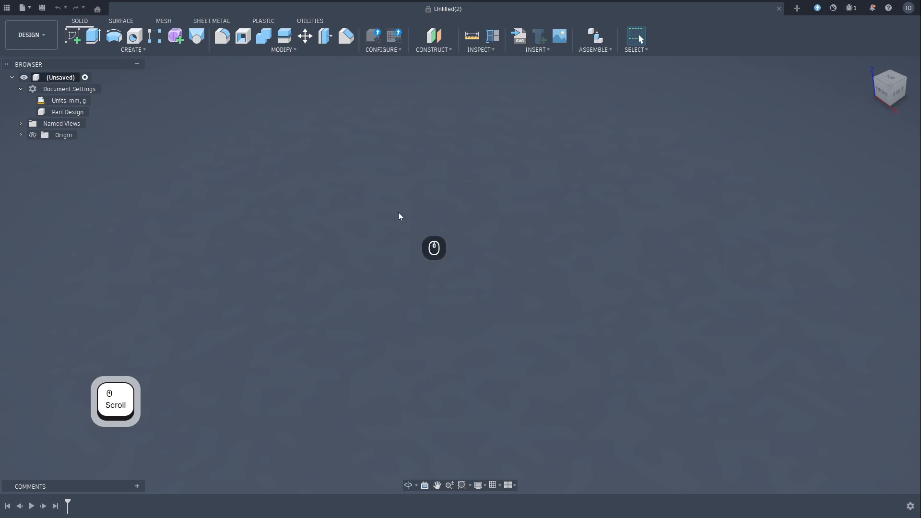
# Start a new sketch on the horizontal XY plane of the empty design
pyautogui.click(72, 40)
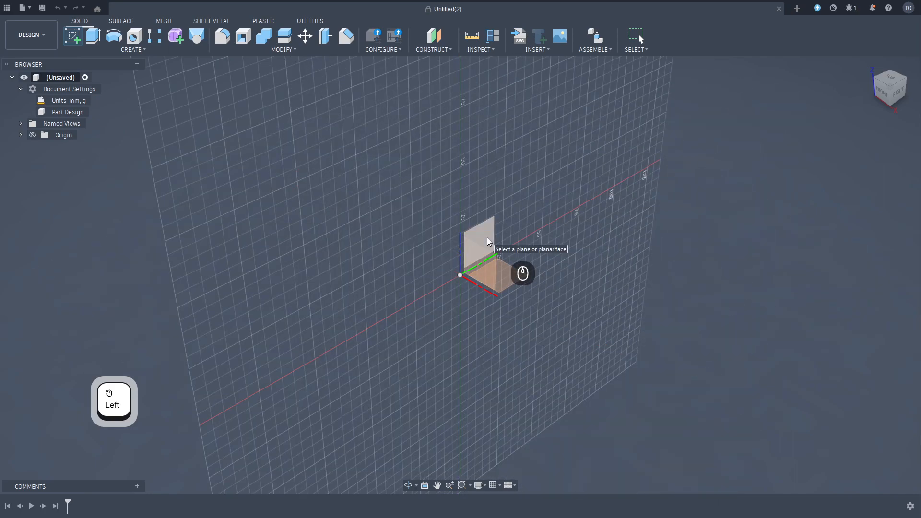
pyautogui.click(513, 280)
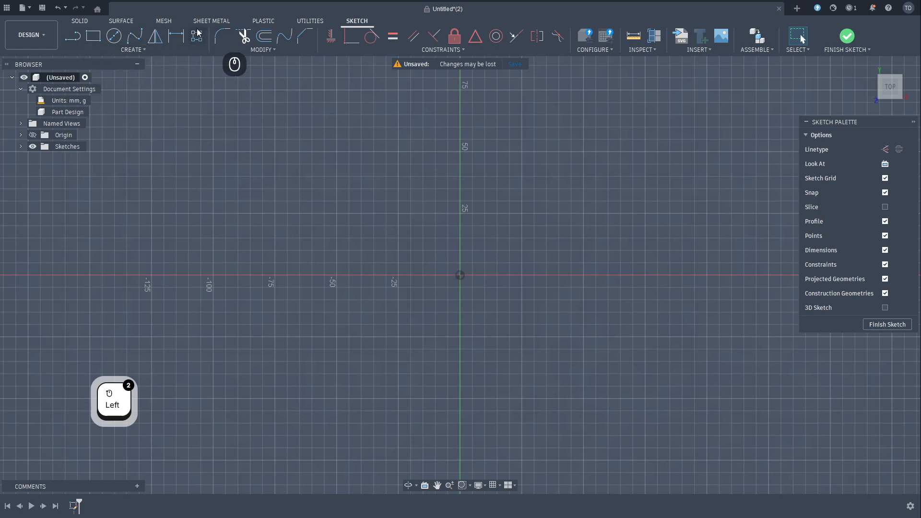
pyautogui.click(144, 51)
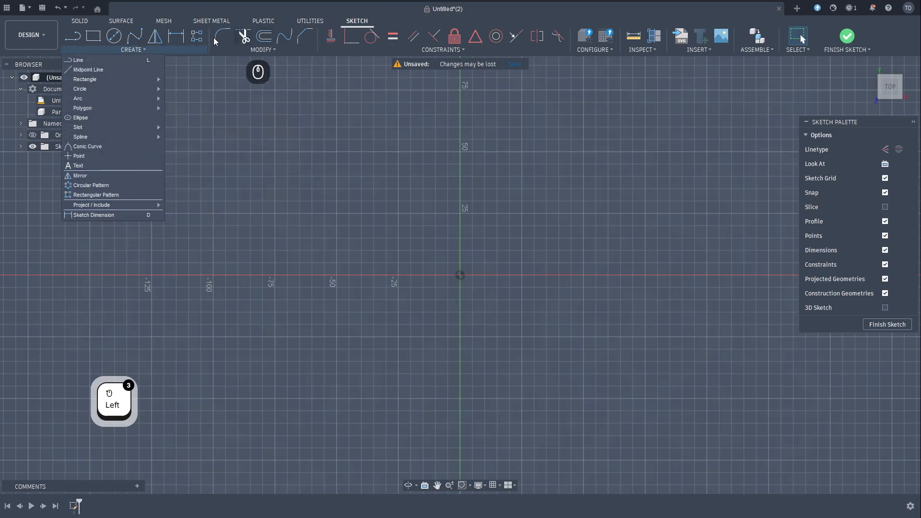
pyautogui.moveTo(275, 50)
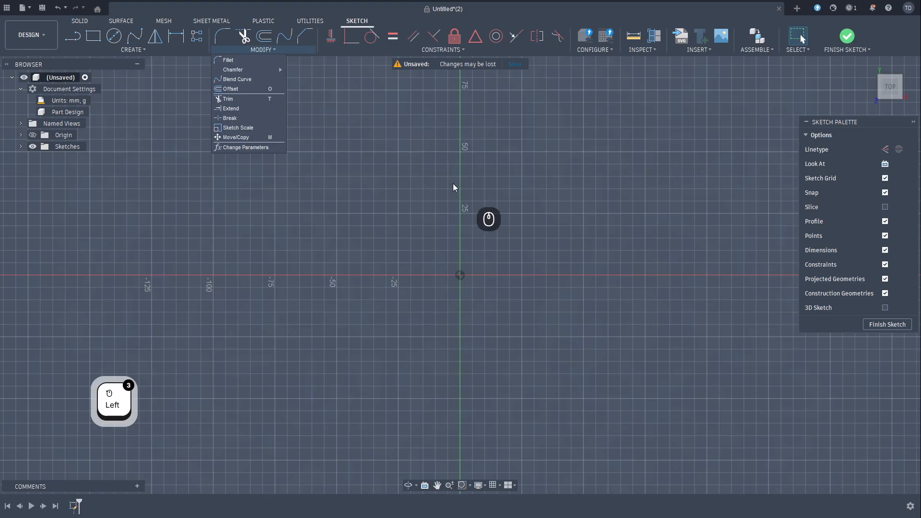
pyautogui.moveTo(437, 50)
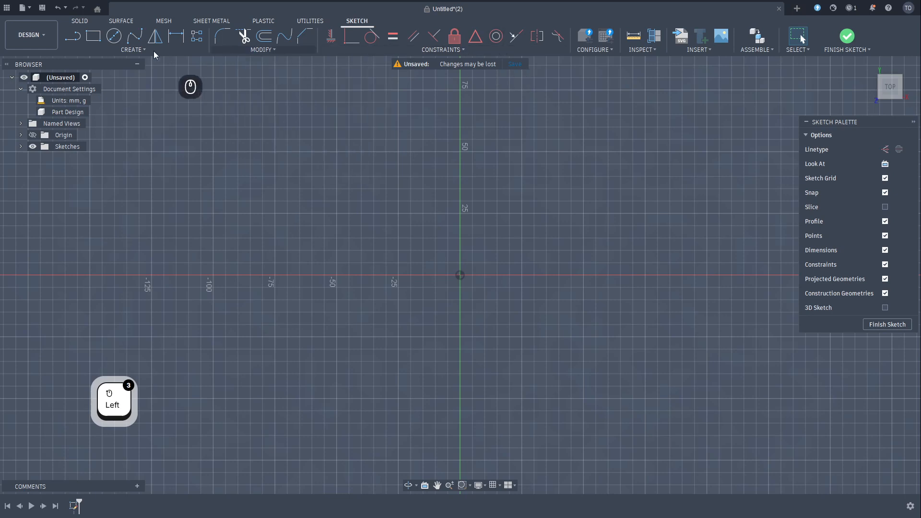
pyautogui.moveTo(142, 50)
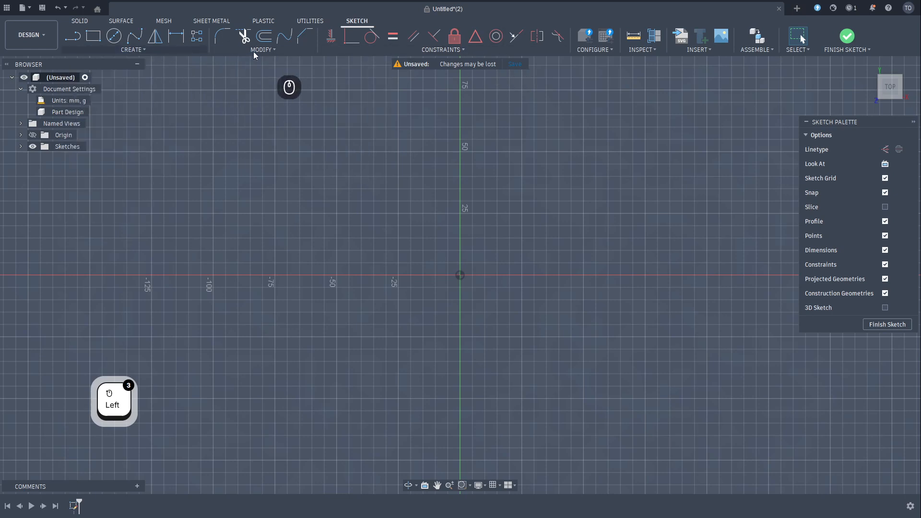
pyautogui.moveTo(238, 51)
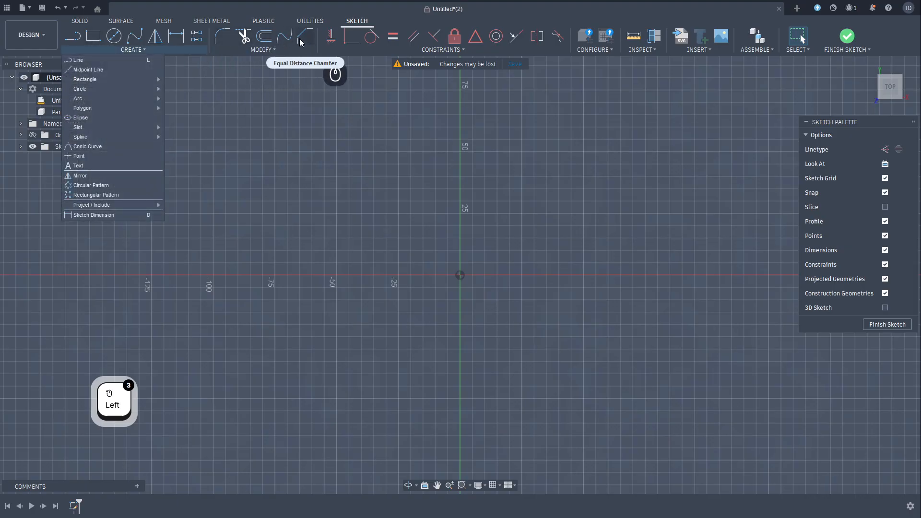
pyautogui.press('Escape')
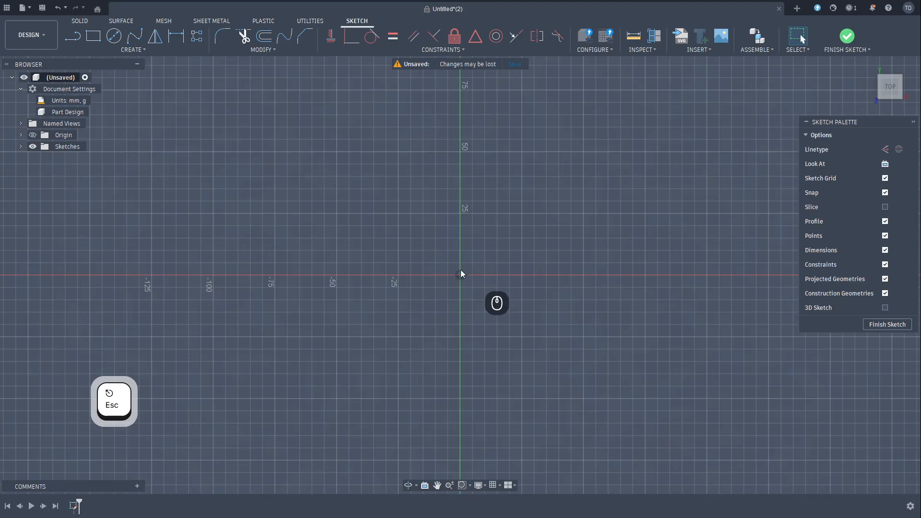
pyautogui.scroll(-5, 461, 270)
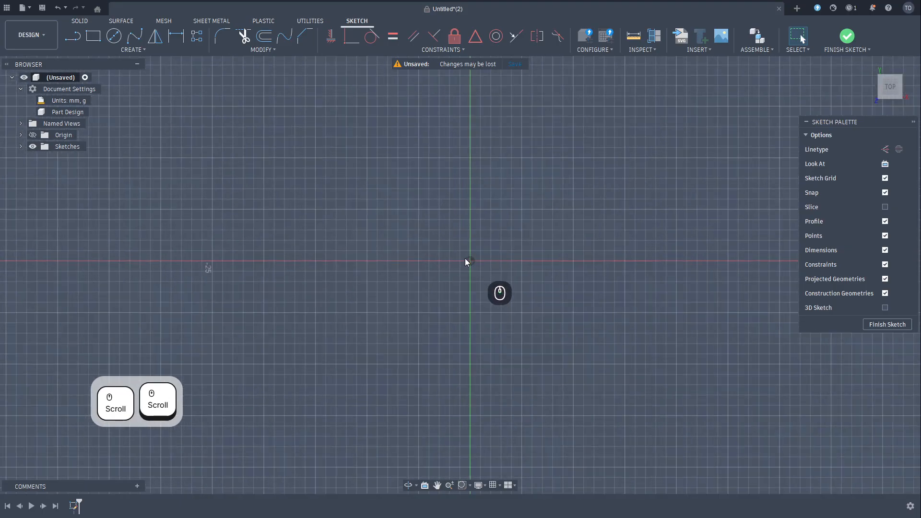
pyautogui.scroll(3, 468, 258)
pyautogui.scroll(1, 463, 244)
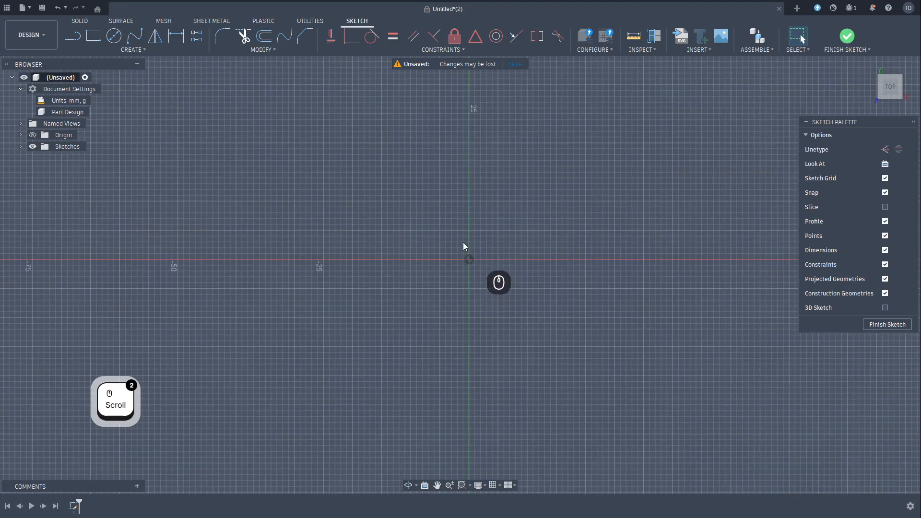
pyautogui.scroll(-8, 466, 241)
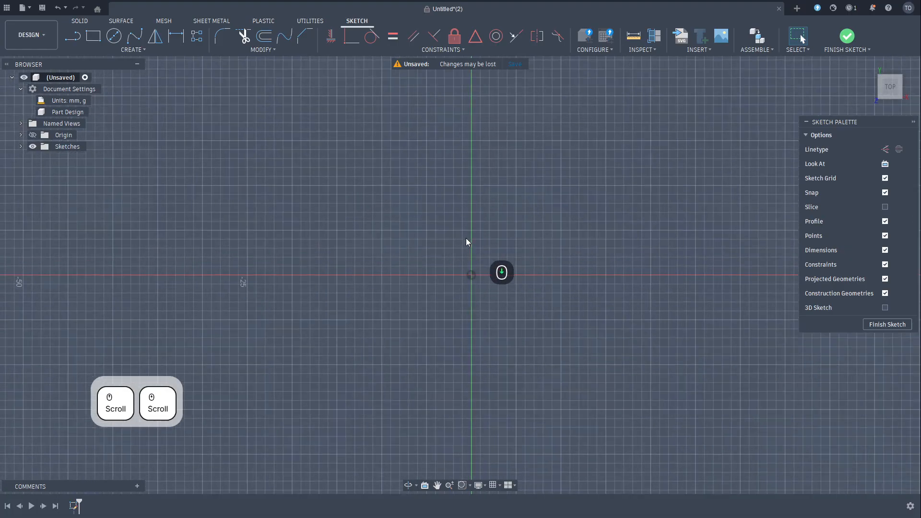
pyautogui.scroll(8, 472, 250)
pyautogui.moveTo(472, 251); pyautogui.dragTo(450, 254, button='middle')
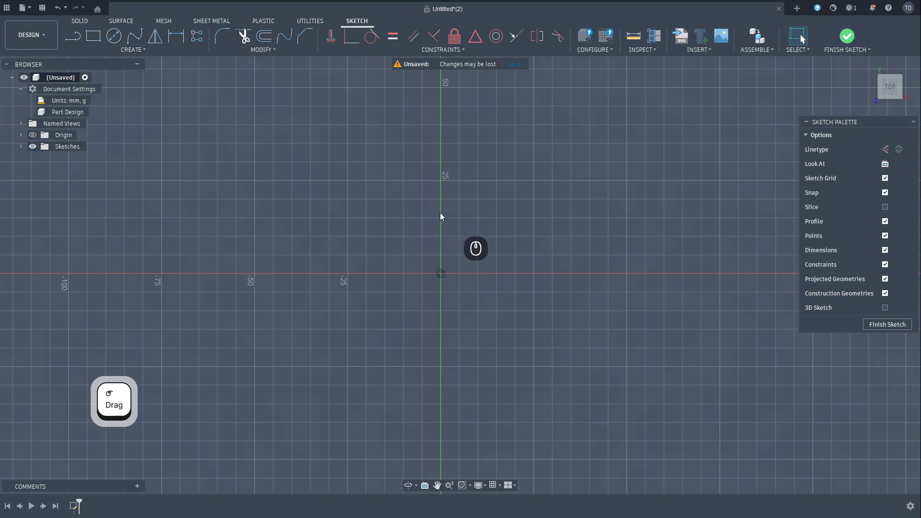
pyautogui.moveTo(464, 177); pyautogui.dragTo(454, 299, button='middle')
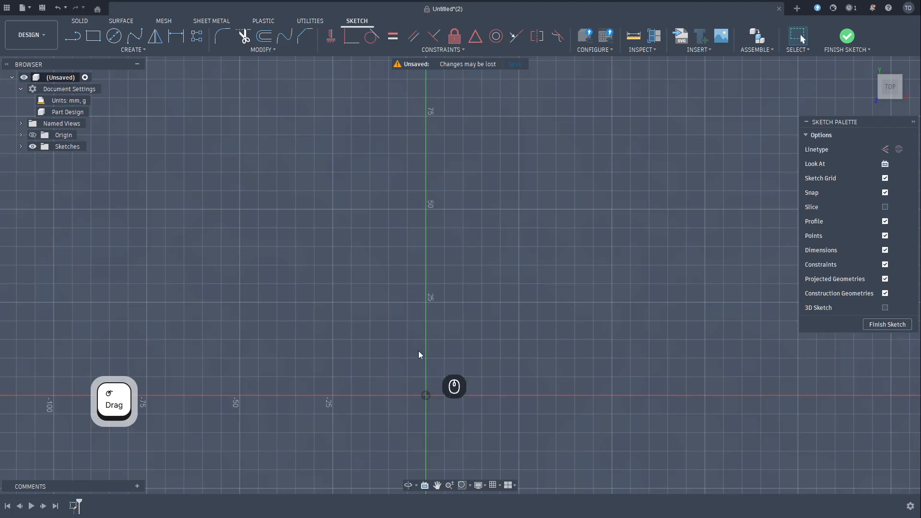
pyautogui.click(189, 51)
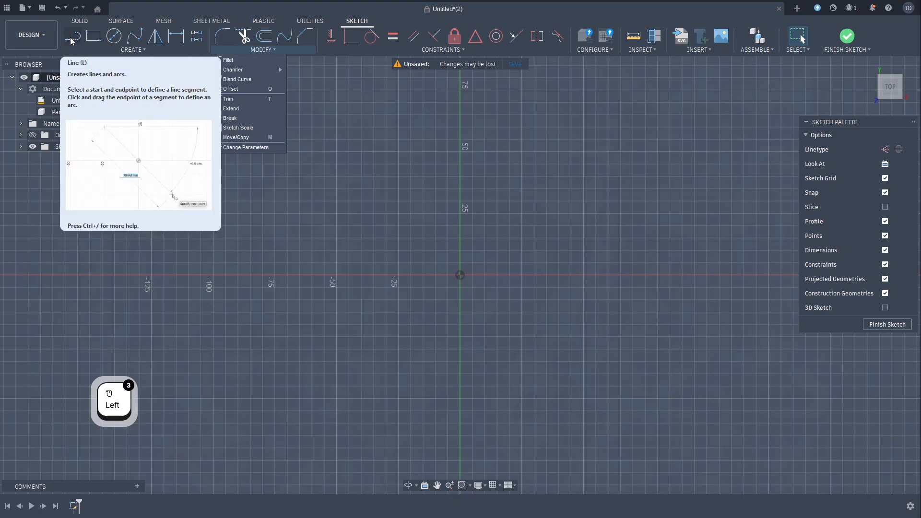
# Draw a 37 mm line from the origin at 37 degrees to the horizontal axis
pyautogui.click(71, 40)
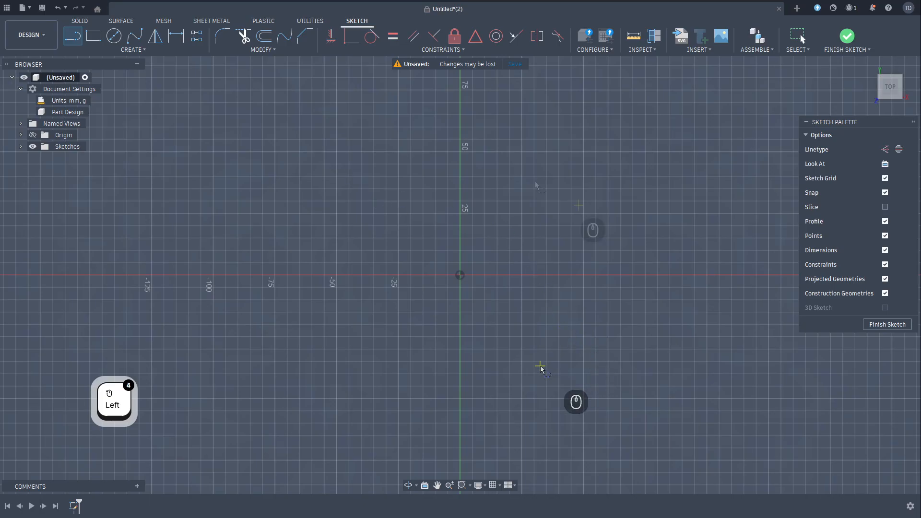
pyautogui.click(338, 152)
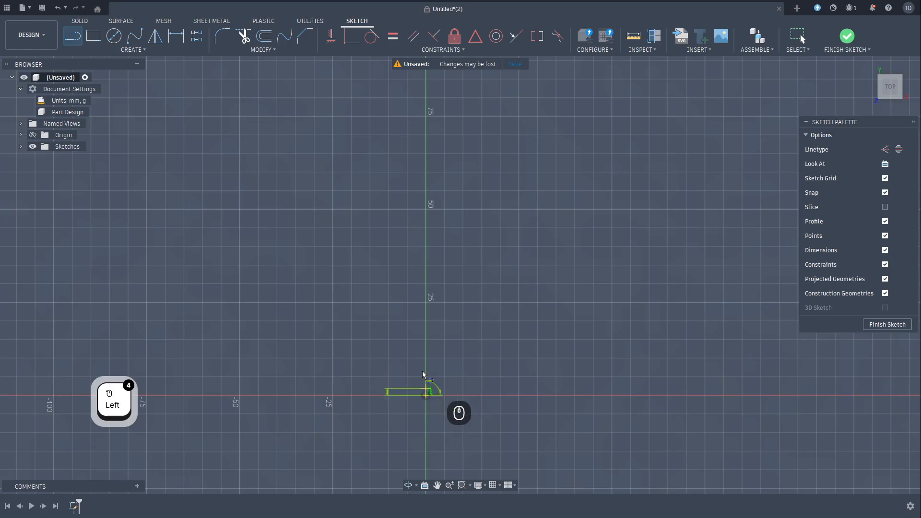
pyautogui.moveTo(424, 375); pyautogui.dragTo(428, 306)
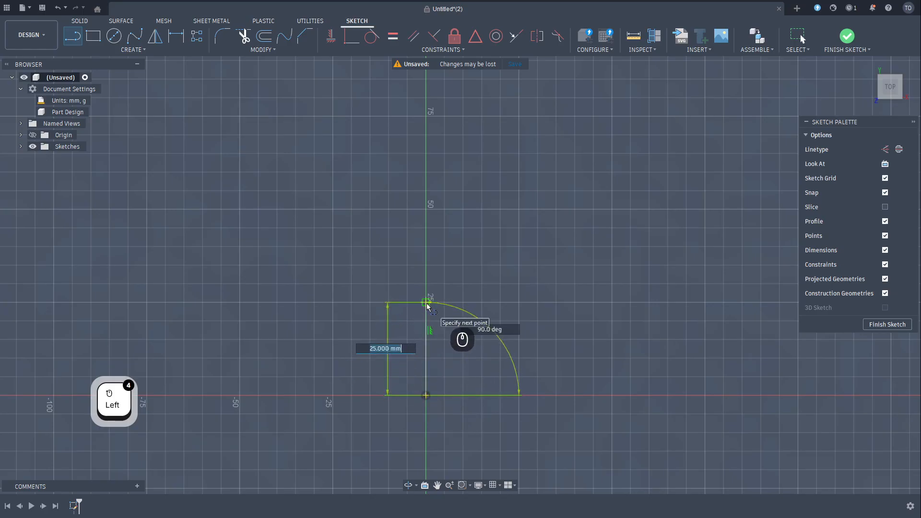
pyautogui.moveTo(428, 306); pyautogui.dragTo(424, 215)
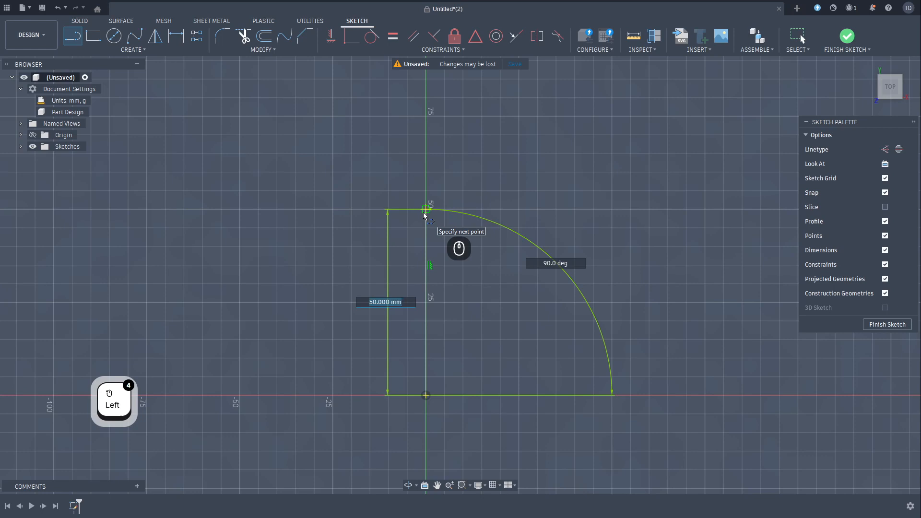
pyautogui.write('37')
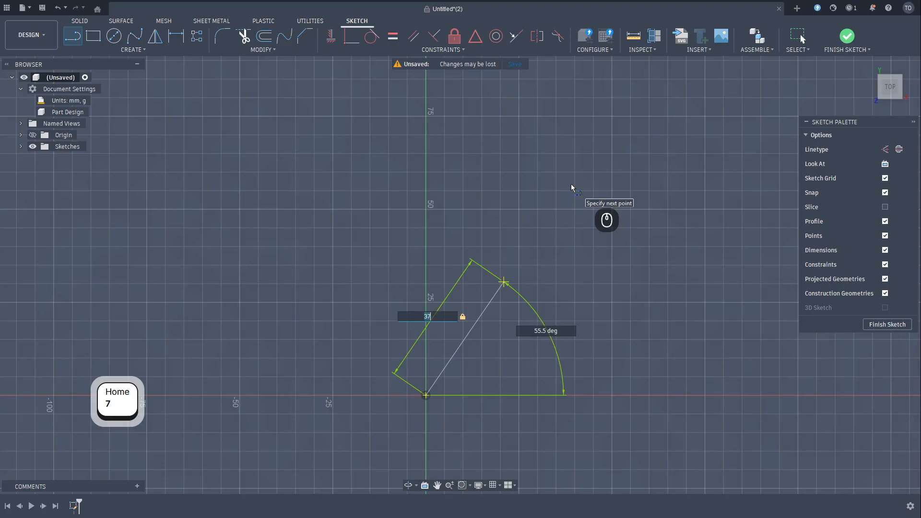
pyautogui.press('Tab')
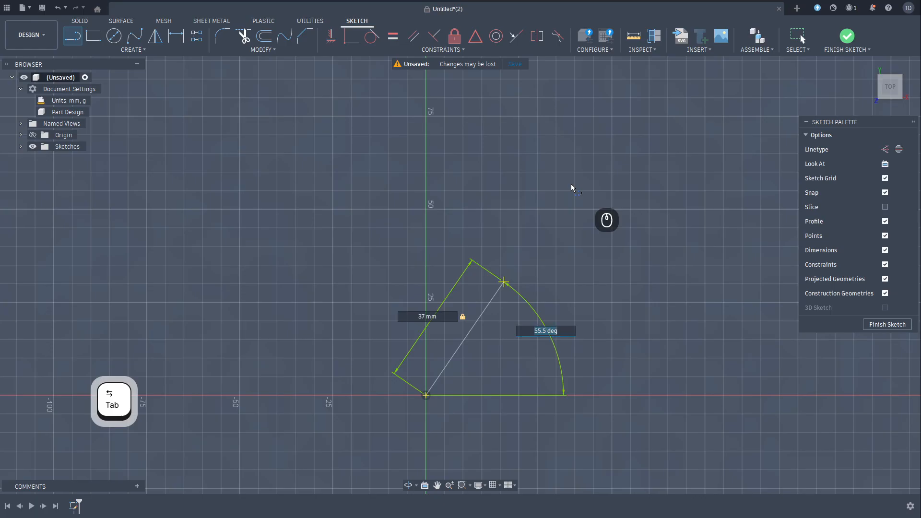
pyautogui.write('37')
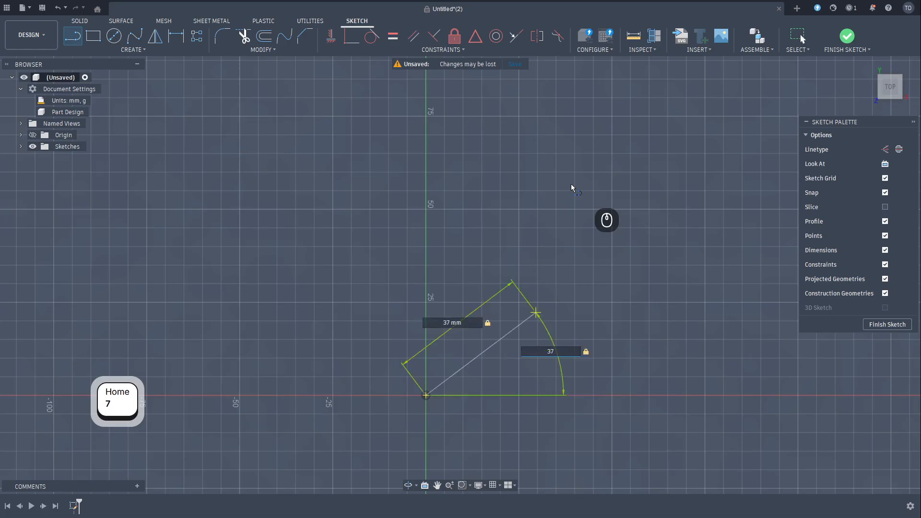
pyautogui.press('Return')
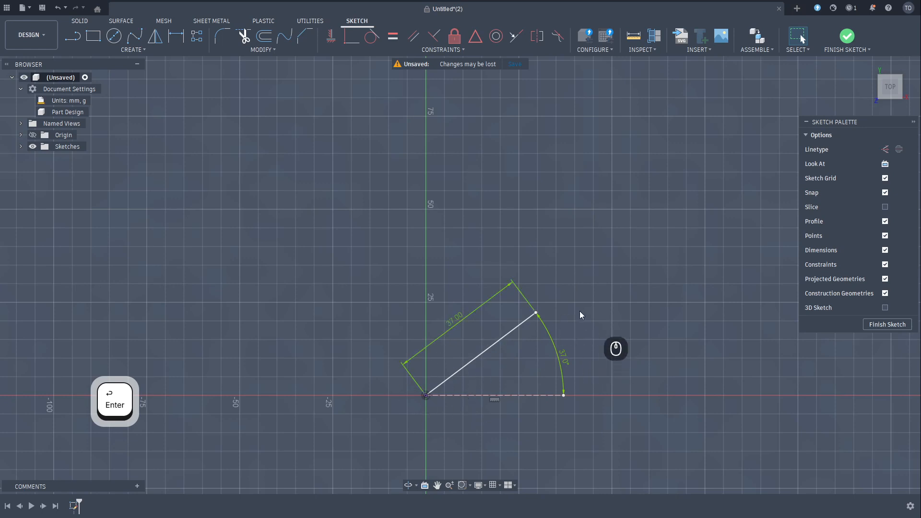
pyautogui.click(499, 343)
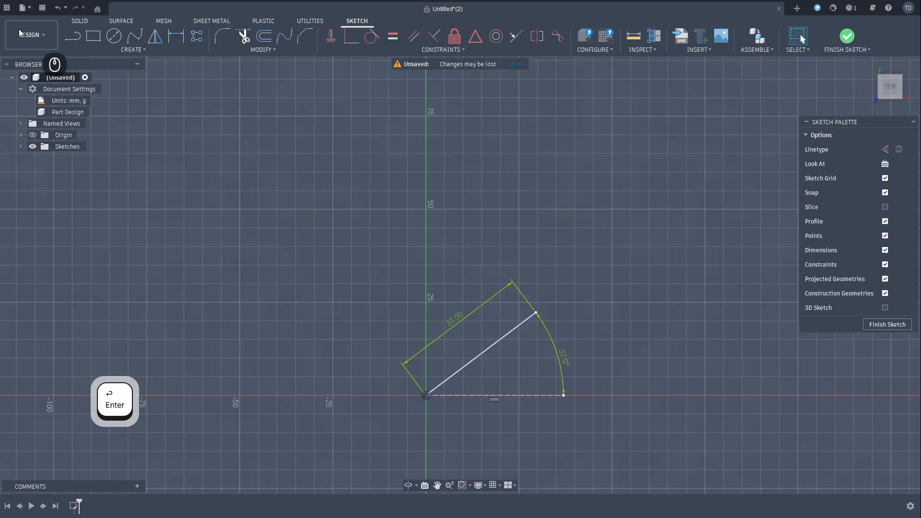
# Draw three connected lines from the outer end of the 37 mm line back to the origin, closing a four-sided profile
pyautogui.click(66, 48)
pyautogui.click(73, 36)
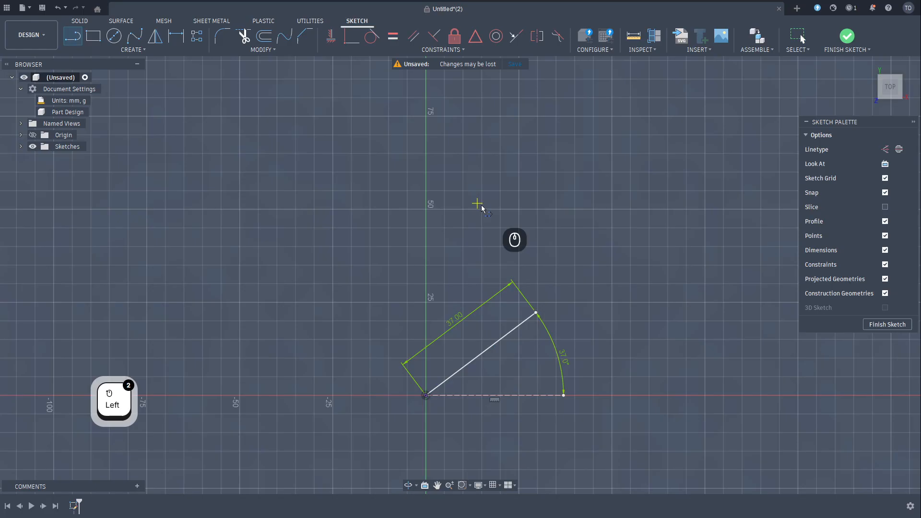
pyautogui.click(537, 313)
pyautogui.click(473, 167)
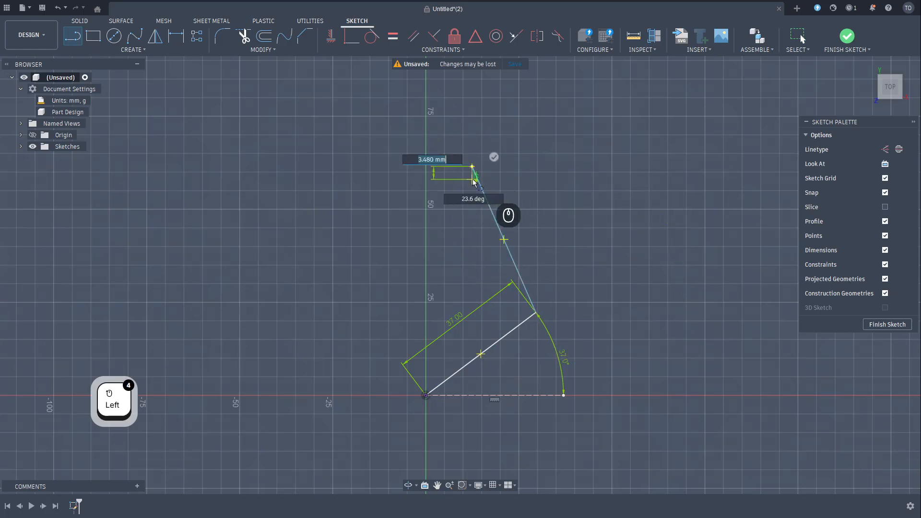
pyautogui.click(342, 239)
pyautogui.click(426, 396)
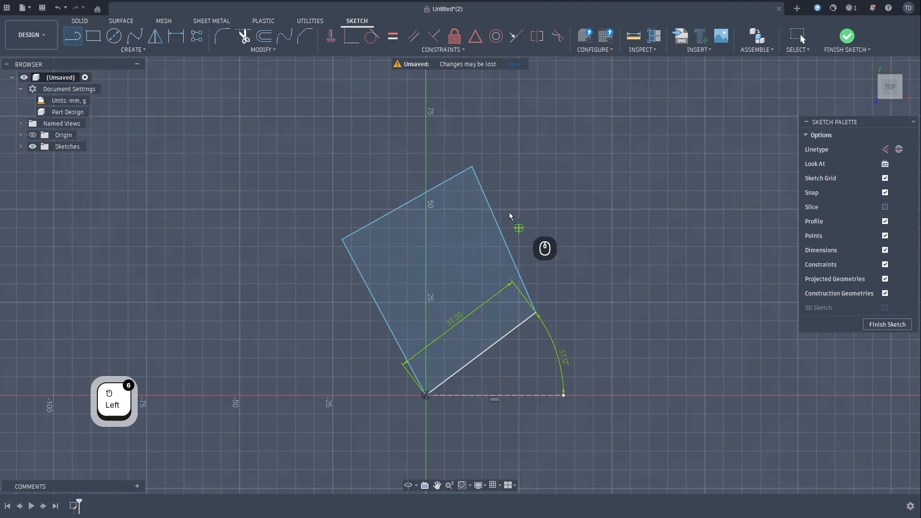
pyautogui.press('Escape')
pyautogui.press('Escape')
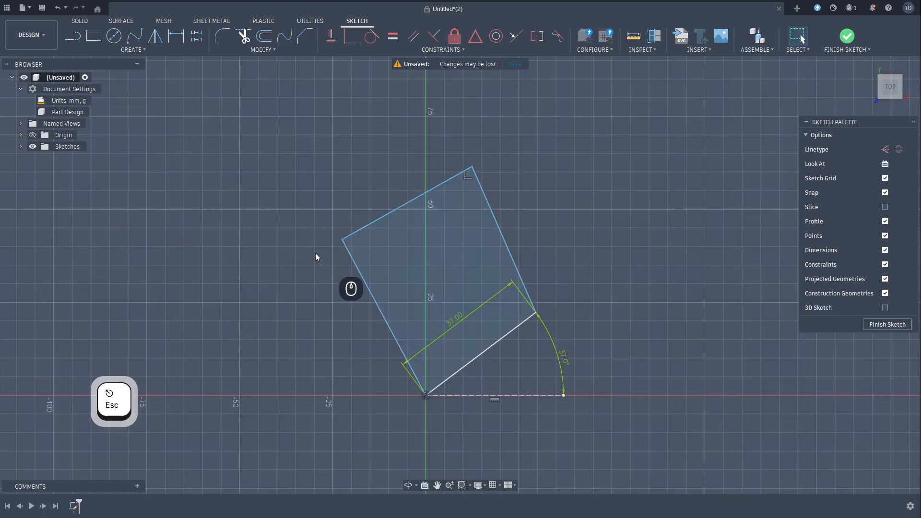
# Replace the profile's left side with a zigzag chain of four lines running from the open corner to the origin
pyautogui.click(369, 294)
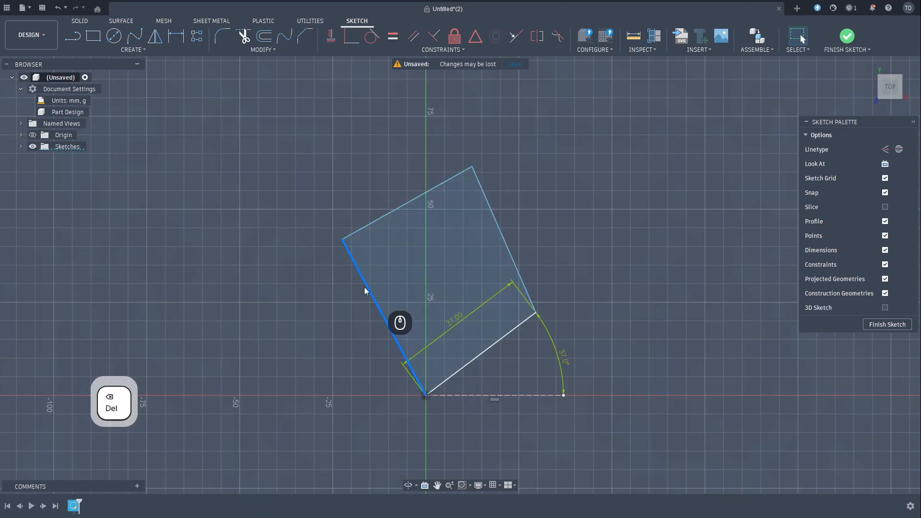
pyautogui.press('Delete')
pyautogui.click(72, 36)
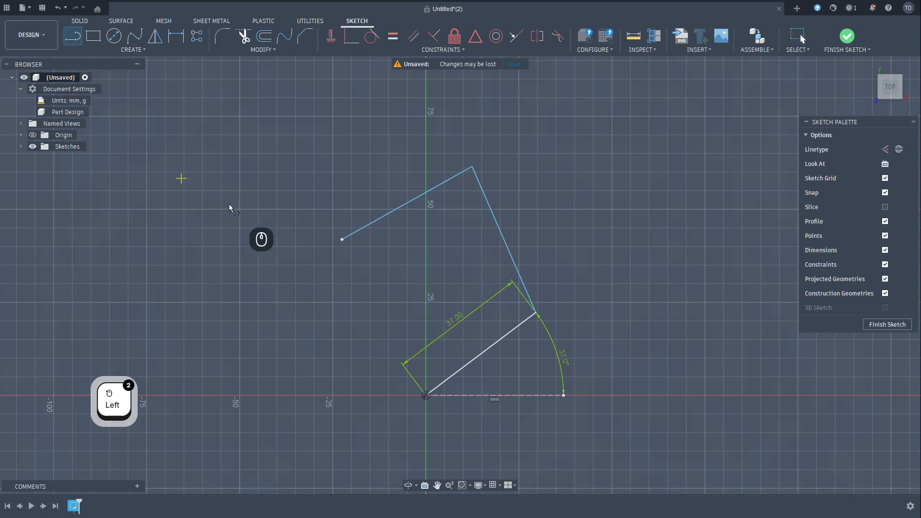
pyautogui.click(342, 240)
pyautogui.click(300, 342)
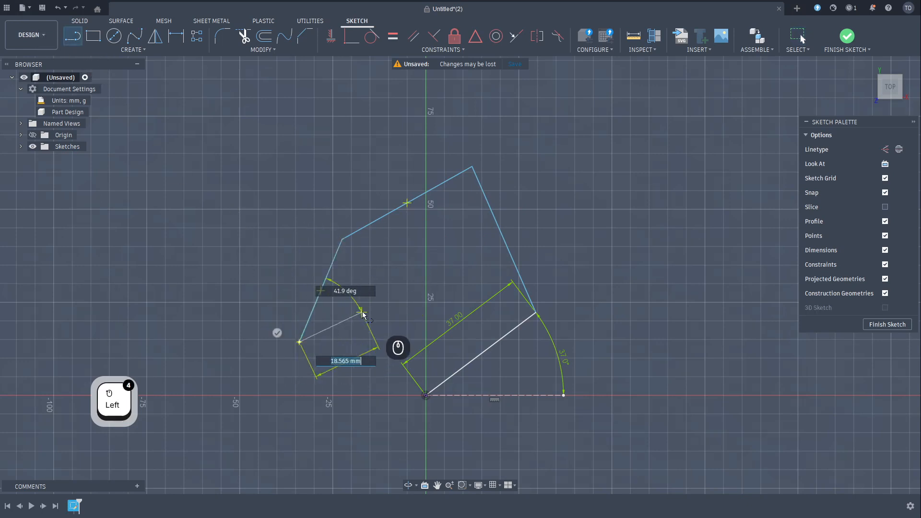
pyautogui.click(389, 321)
pyautogui.click(361, 390)
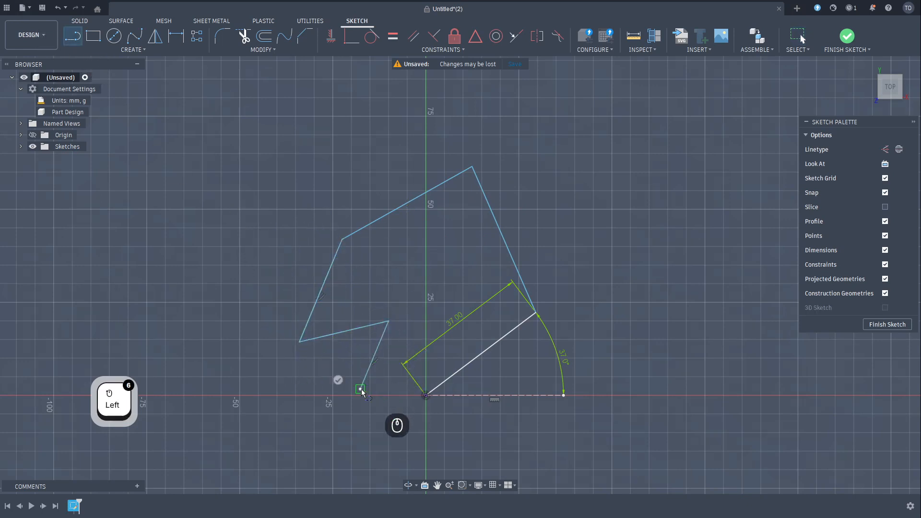
pyautogui.click(426, 396)
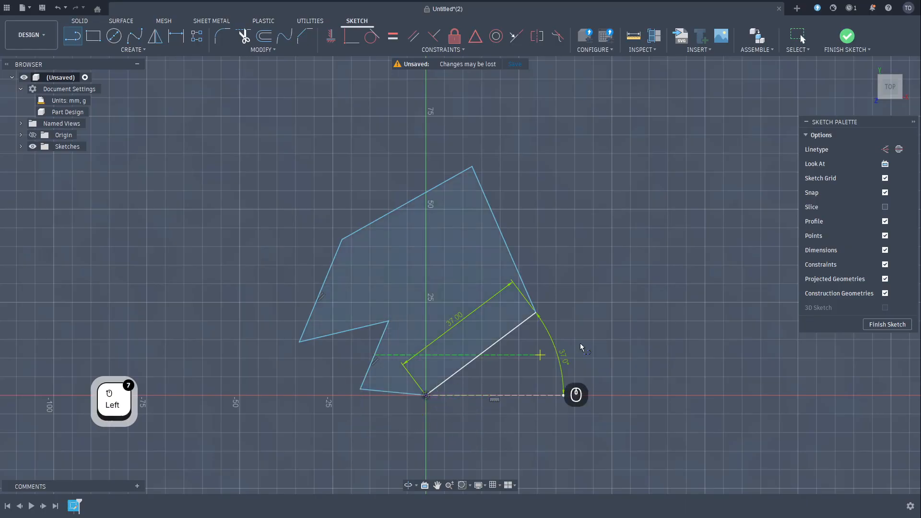
pyautogui.press('Return')
# Delete the short line that joins the zigzag chain to the origin
pyautogui.scroll(1, 514, 207)
pyautogui.moveTo(514, 206); pyautogui.dragTo(510, 134, button='middle')
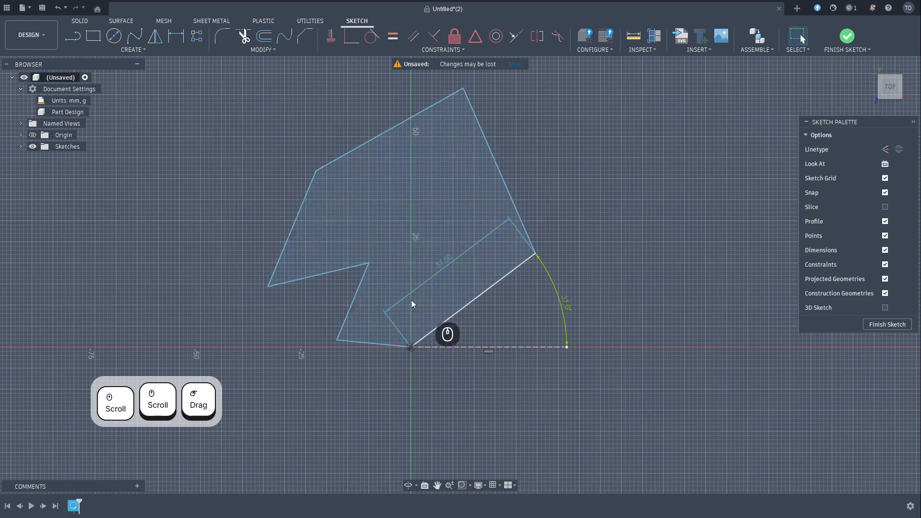
pyautogui.click(389, 345)
pyautogui.press('Delete')
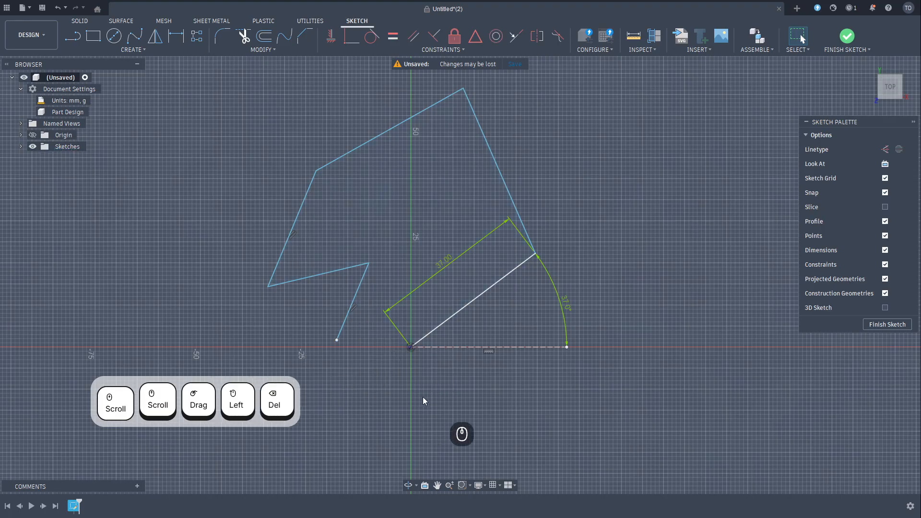
pyautogui.scroll(-2, 366, 326)
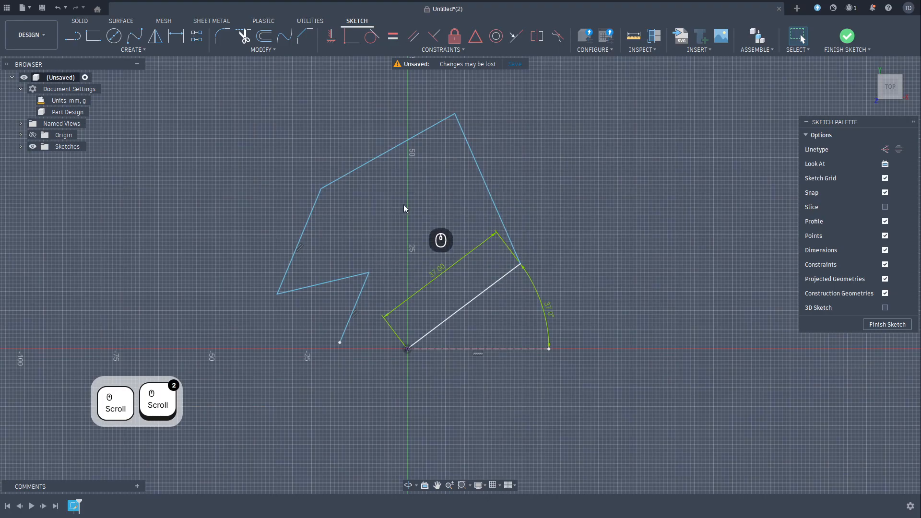
pyautogui.moveTo(394, 210); pyautogui.dragTo(512, 184)
pyautogui.press('h')
pyautogui.click(537, 168)
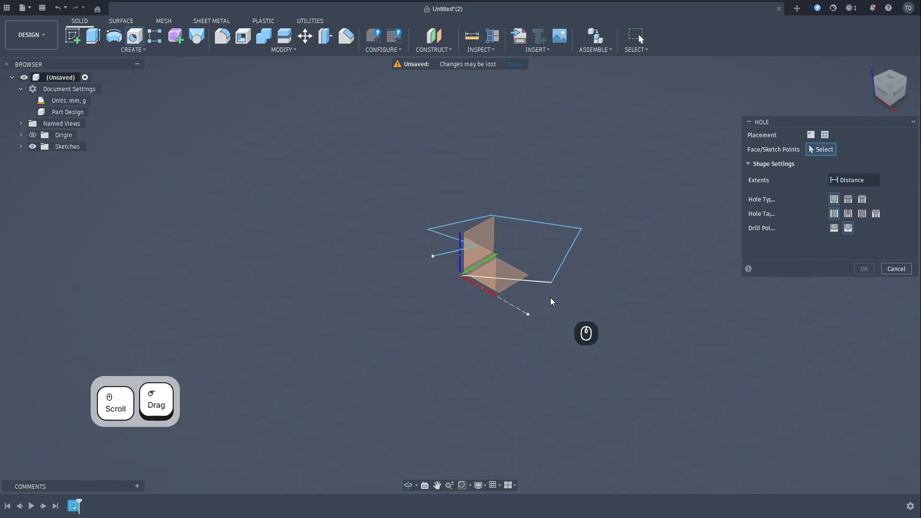
pyautogui.hotkey('ctrl', 'z')
# Delete all of the sketch's lines and dimensions
pyautogui.scroll(-2, 298, 87)
pyautogui.moveTo(297, 86)
pyautogui.mouseDown()
pyautogui.moveTo(611, 295)
pyautogui.moveTo(660, 363)
pyautogui.mouseUp()
pyautogui.press('Delete')
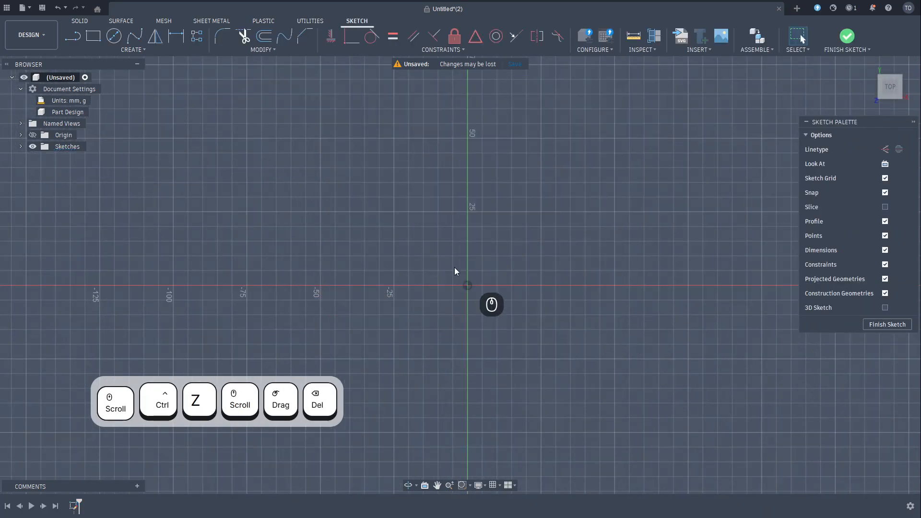
# Draw a 50 by 50 mm two-point rectangle above the horizontal axis on the negative X side, and undo it
pyautogui.click(94, 37)
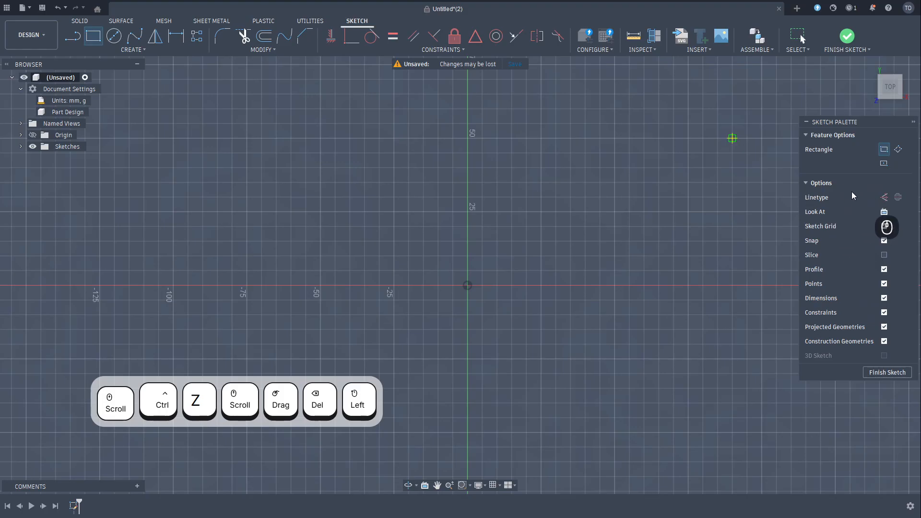
pyautogui.click(885, 149)
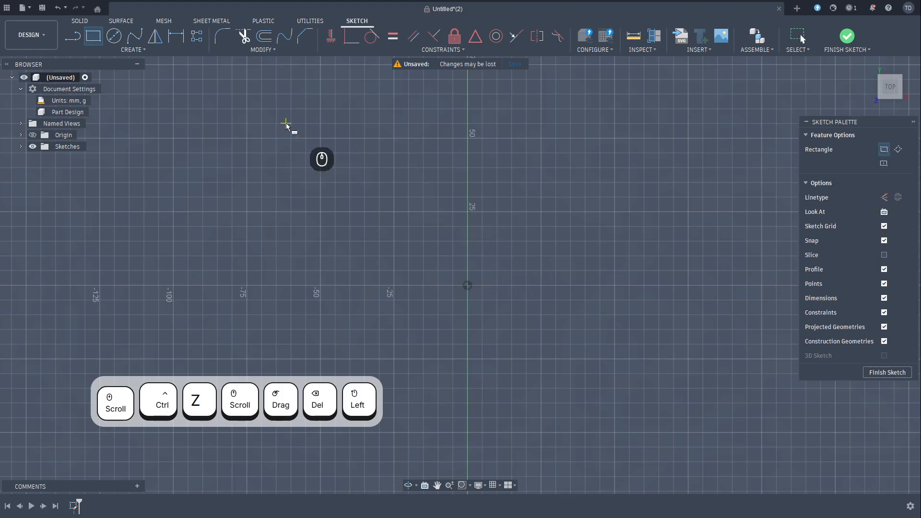
pyautogui.click(247, 109)
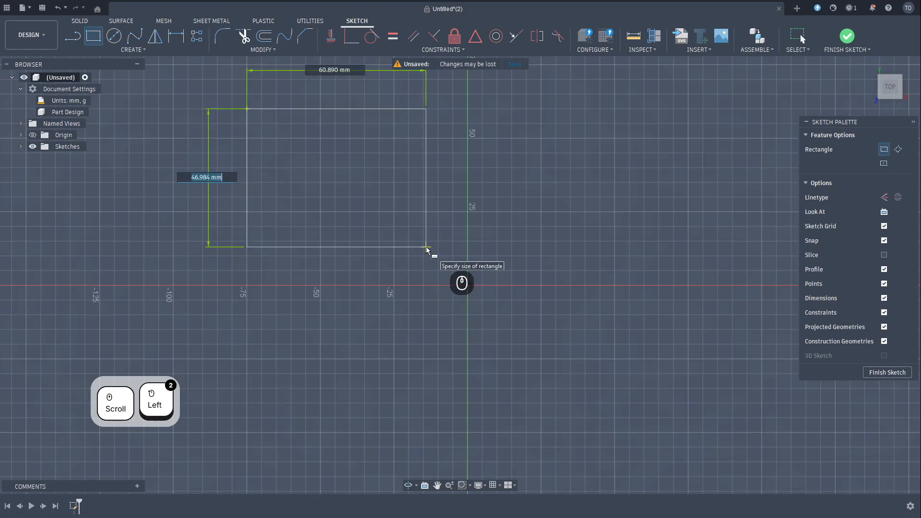
pyautogui.write('50')
pyautogui.press('Tab')
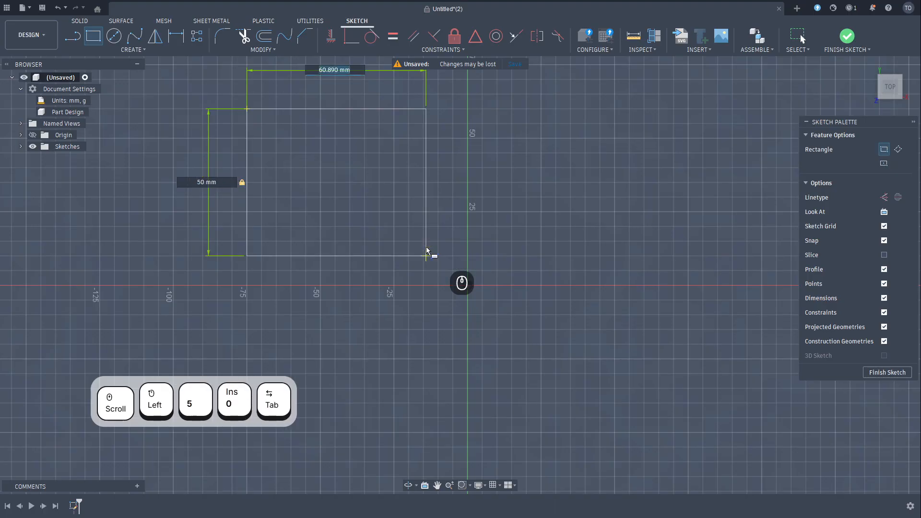
pyautogui.write('50')
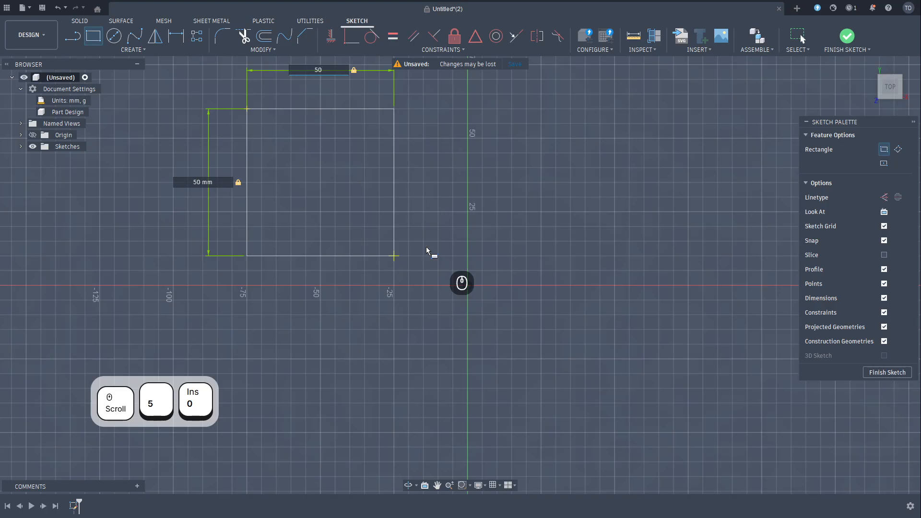
pyautogui.press('Return')
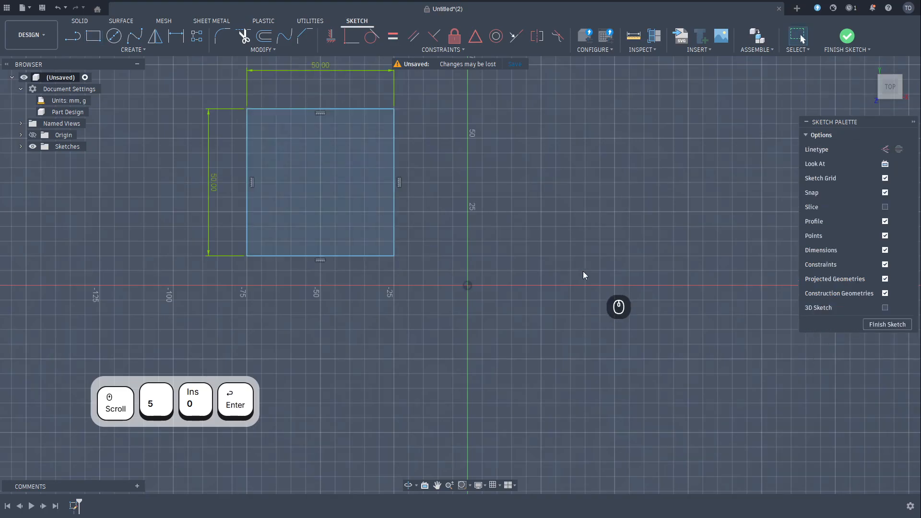
pyautogui.press('Escape')
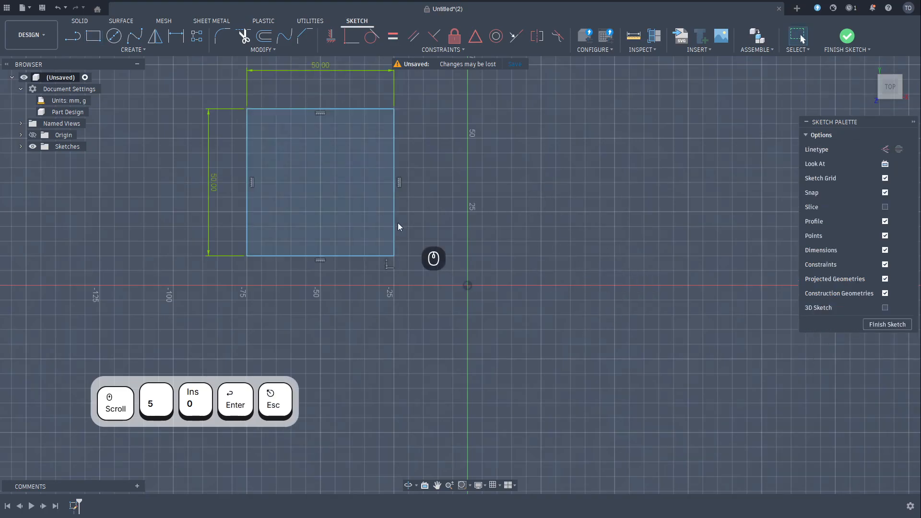
pyautogui.hotkey('ctrl', 'z')
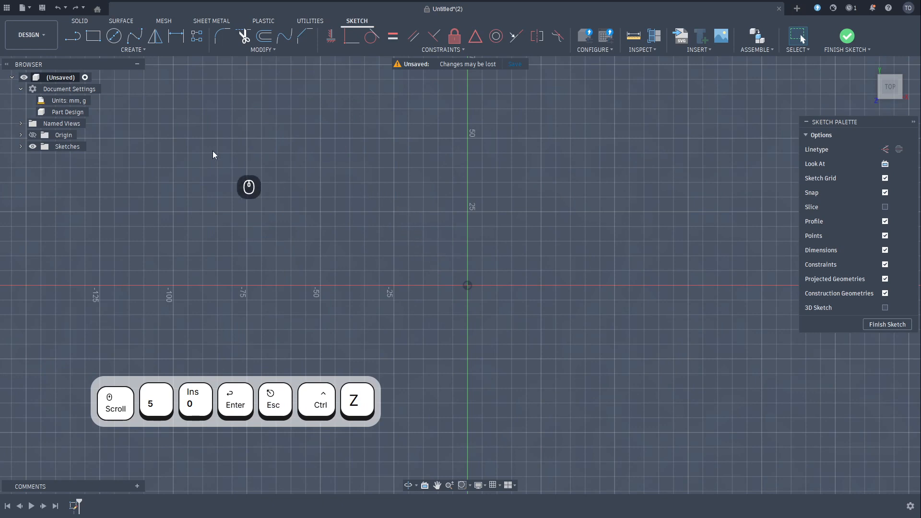
# Draw a three-point rectangle about 50 mm wide across the horizontal axis on the negative X side, and undo it
pyautogui.click(99, 36)
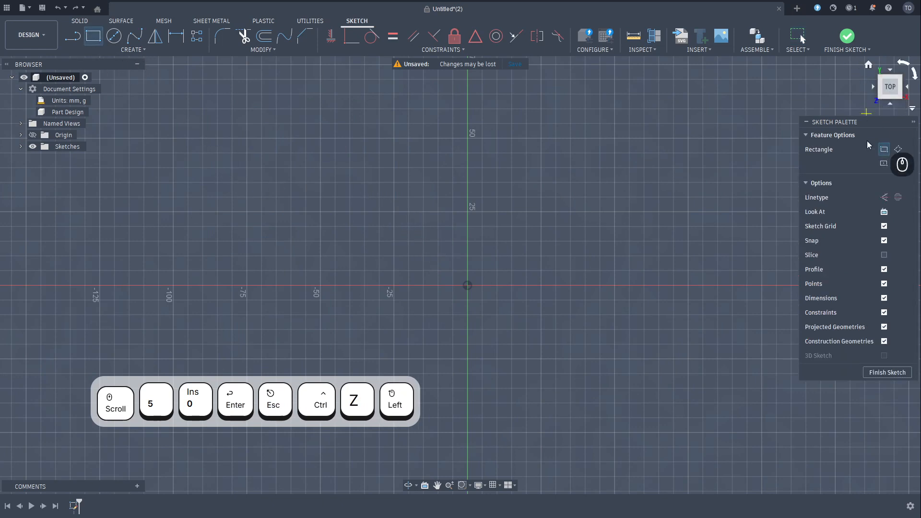
pyautogui.click(899, 149)
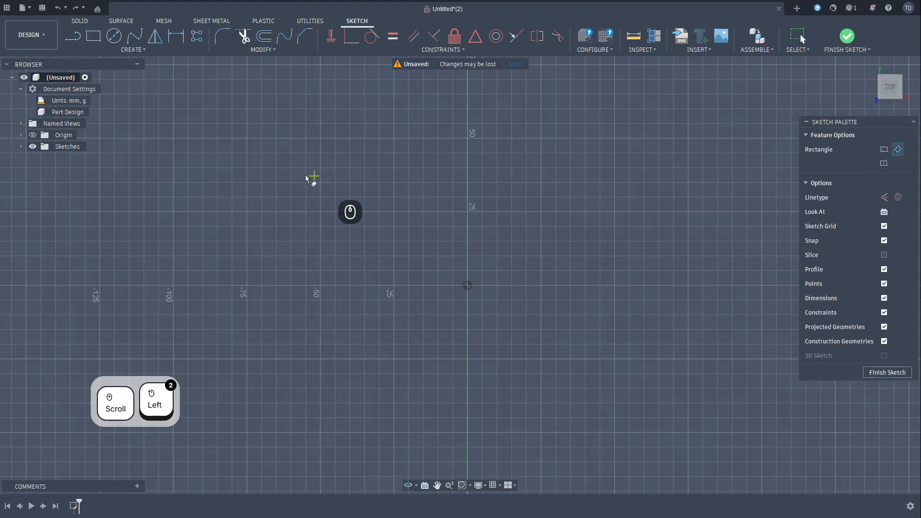
pyautogui.click(247, 139)
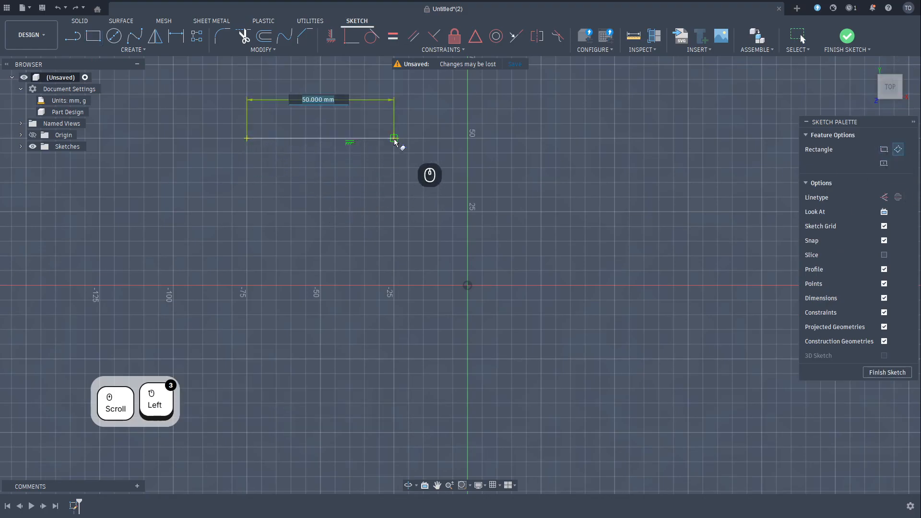
pyautogui.click(394, 139)
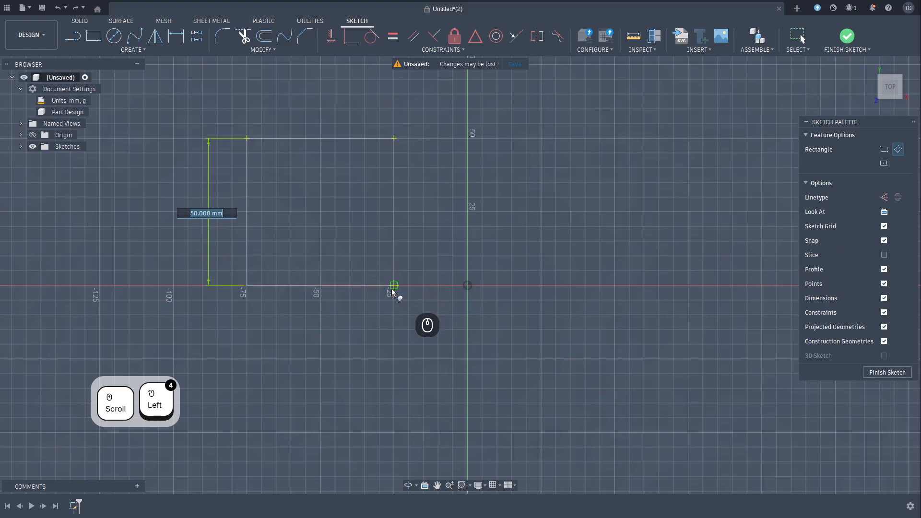
pyautogui.click(394, 381)
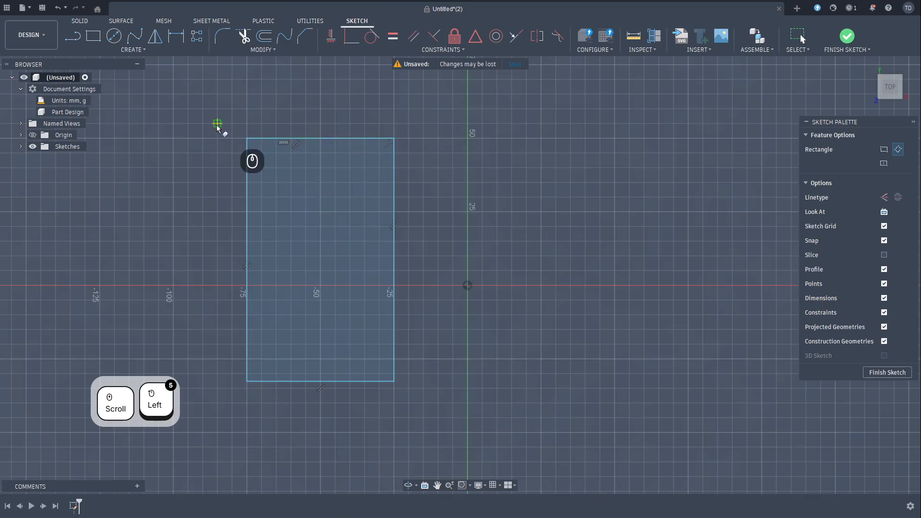
pyautogui.press('Escape')
pyautogui.hotkey('ctrl', 'z')
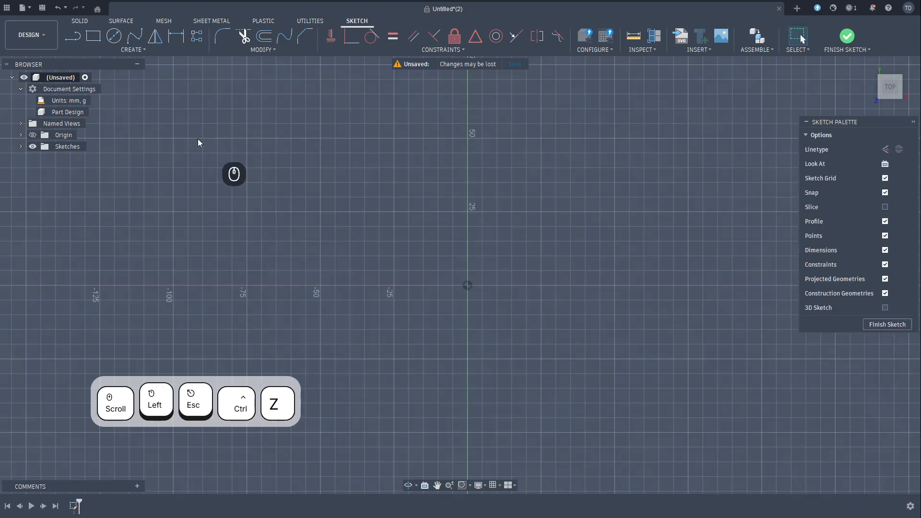
# Draw a 50 by 50 mm center rectangle centred on the origin
pyautogui.click(93, 36)
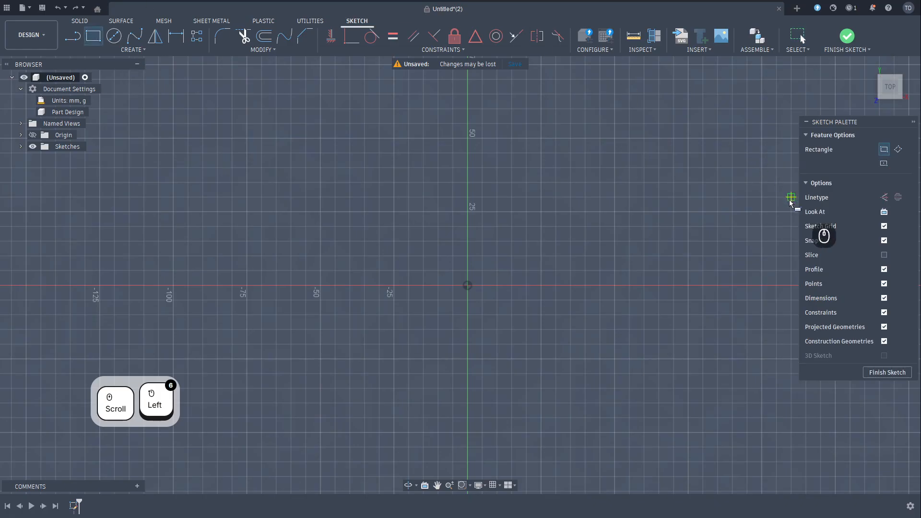
pyautogui.click(885, 164)
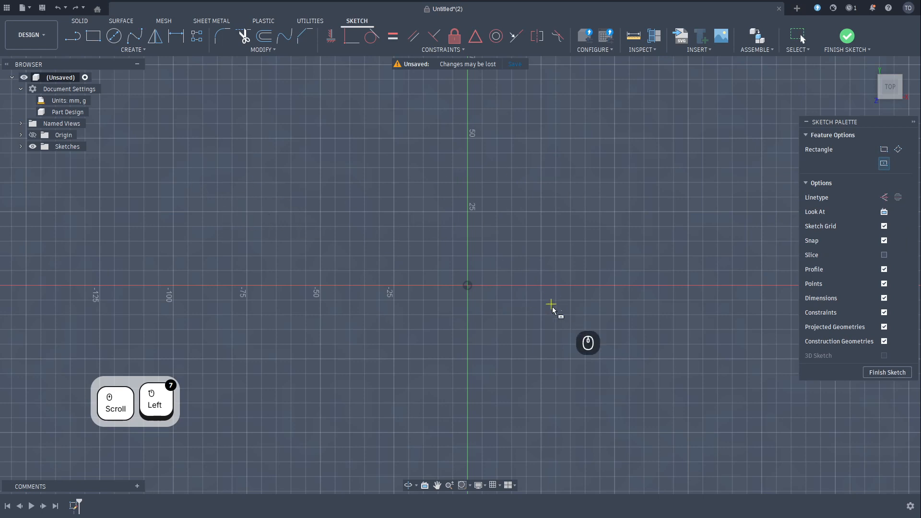
pyautogui.click(468, 287)
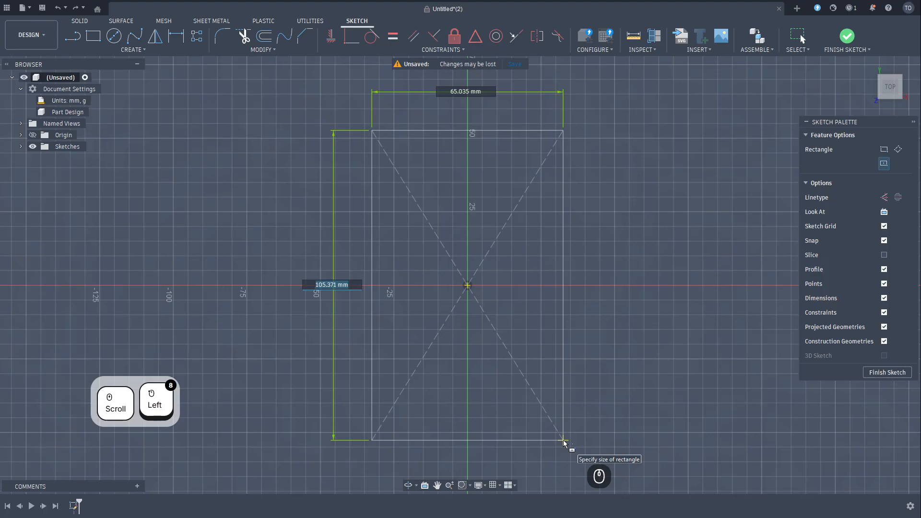
pyautogui.write('50')
pyautogui.press('Tab')
pyautogui.write('50')
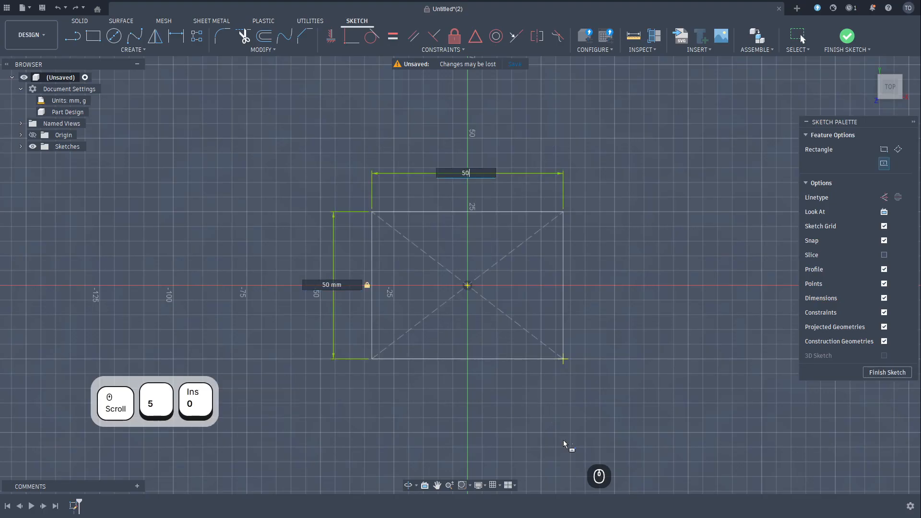
pyautogui.press('Return')
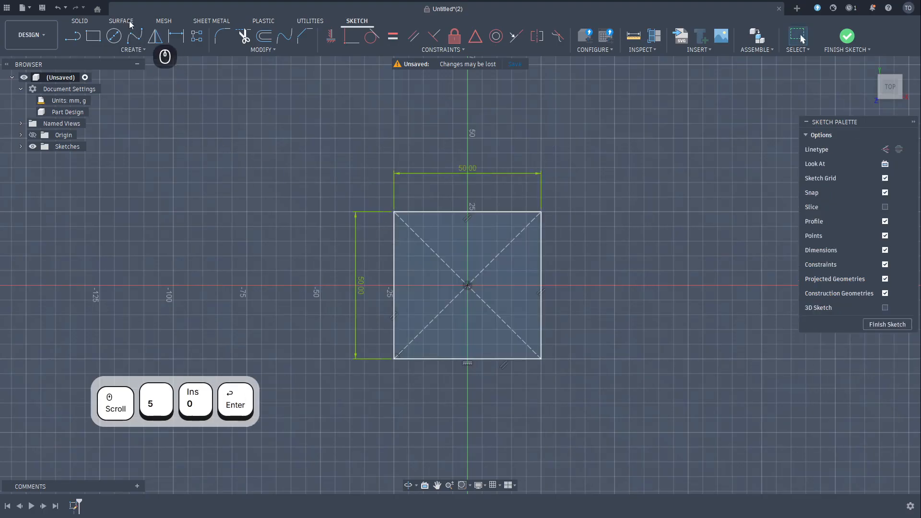
# Draw a circle centred on the origin that passes through the square's corners
pyautogui.click(113, 36)
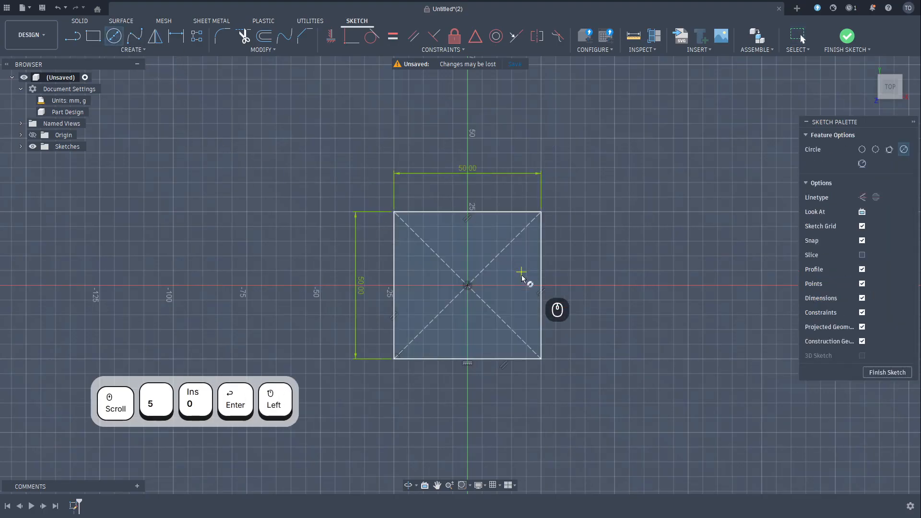
pyautogui.click(468, 287)
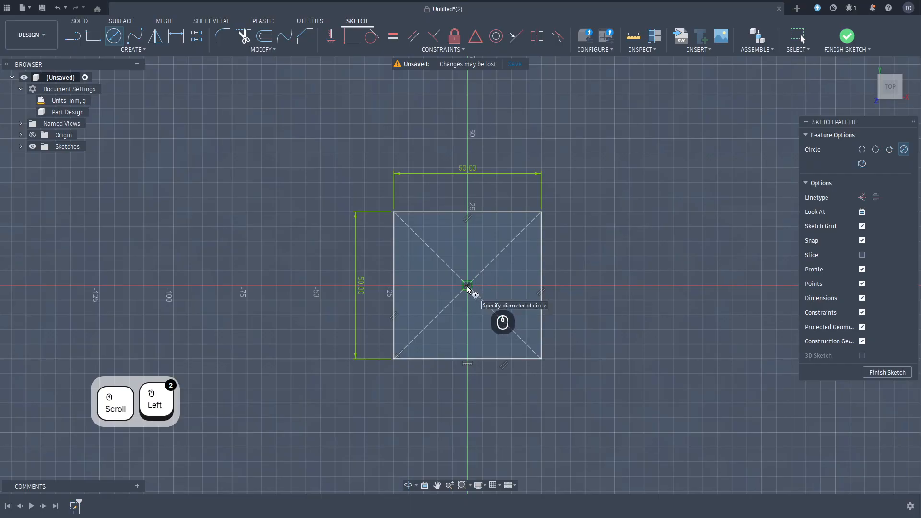
pyautogui.click(542, 212)
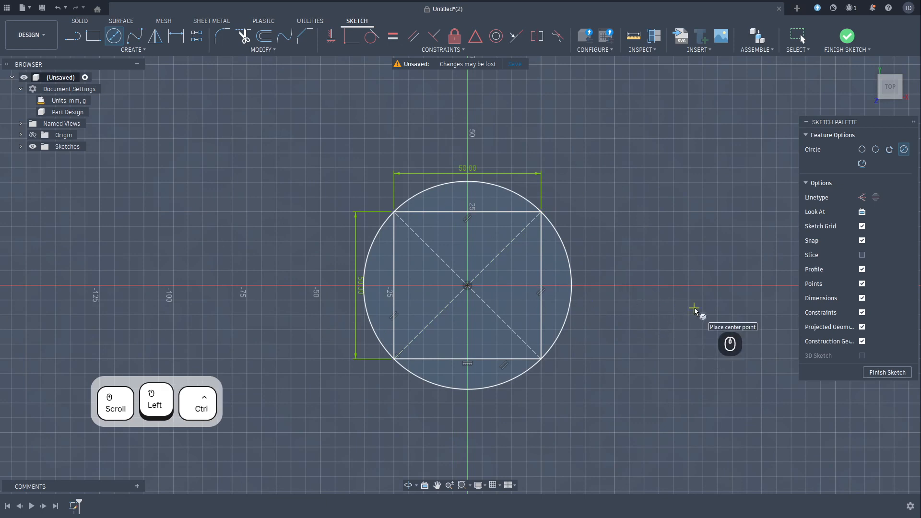
# Undo the circle and the square around the origin
pyautogui.hotkey('ctrl', 'z')
pyautogui.hotkey('ctrl', 'z')
pyautogui.hotkey('ctrl', 'z')
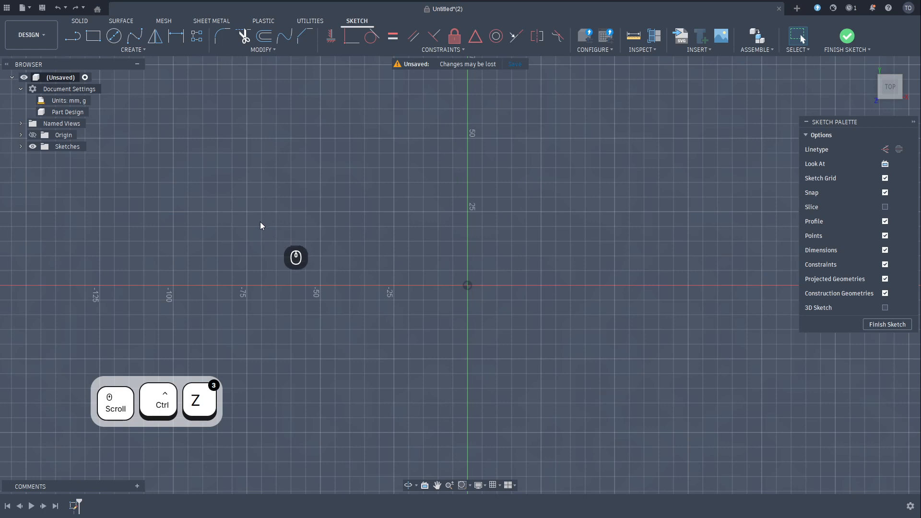
# Draw a vertical line about 47 mm long on the negative X side, crossing the horizontal axis
pyautogui.click(114, 36)
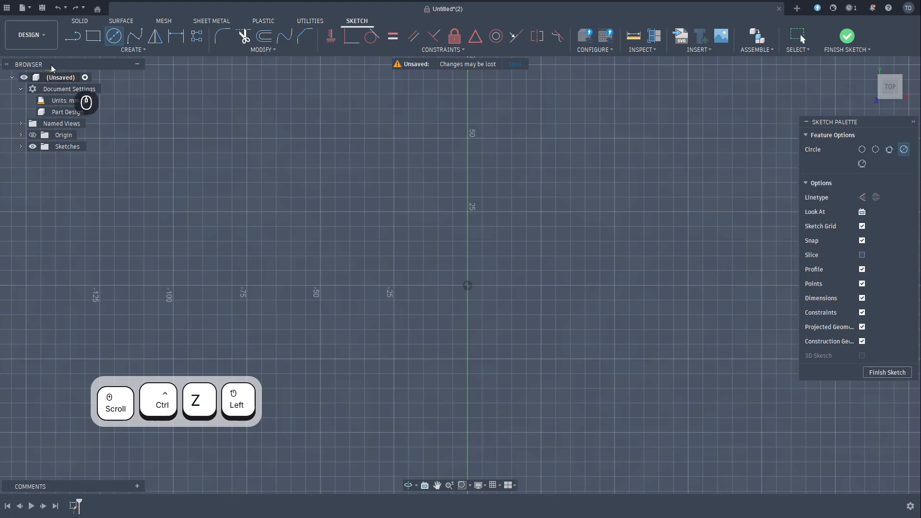
pyautogui.click(73, 36)
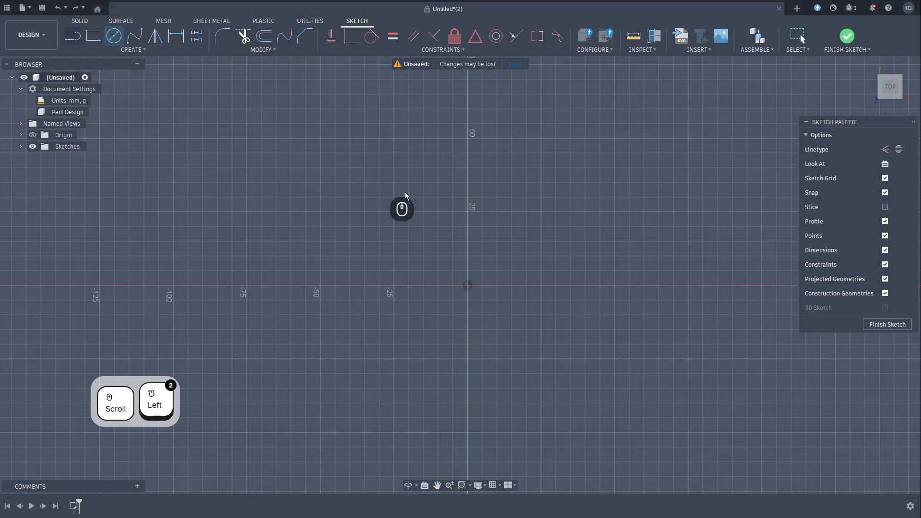
pyautogui.click(326, 162)
pyautogui.click(330, 301)
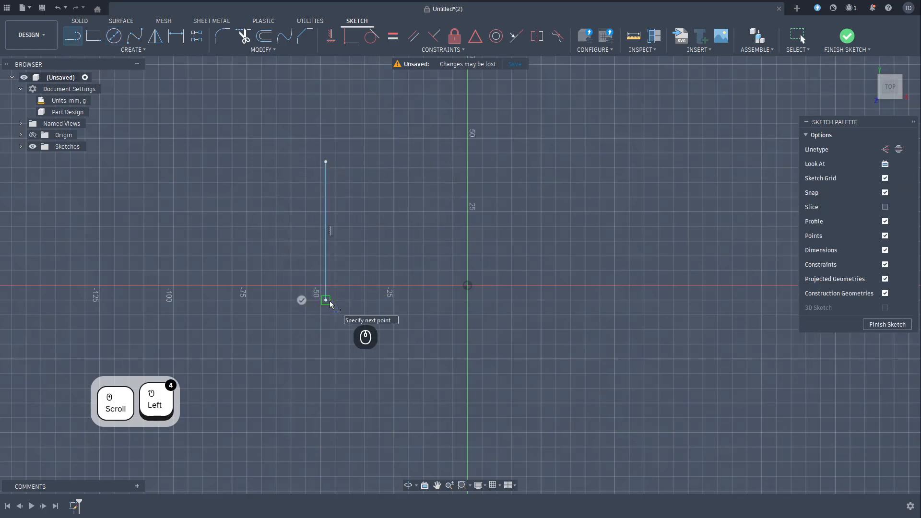
pyautogui.press('Escape')
pyautogui.click(328, 230)
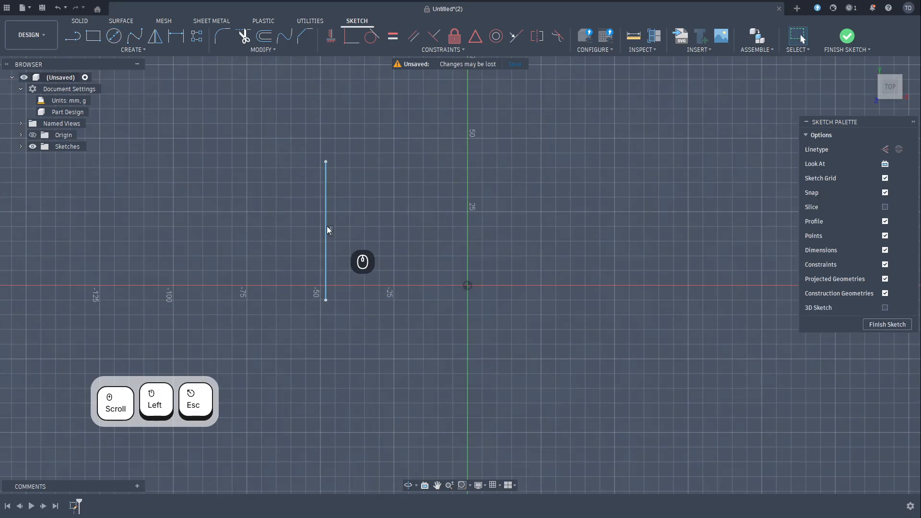
# Draw a horizontal line from the vertical line's lower end toward the Y axis, stopping just short of it
pyautogui.click(114, 36)
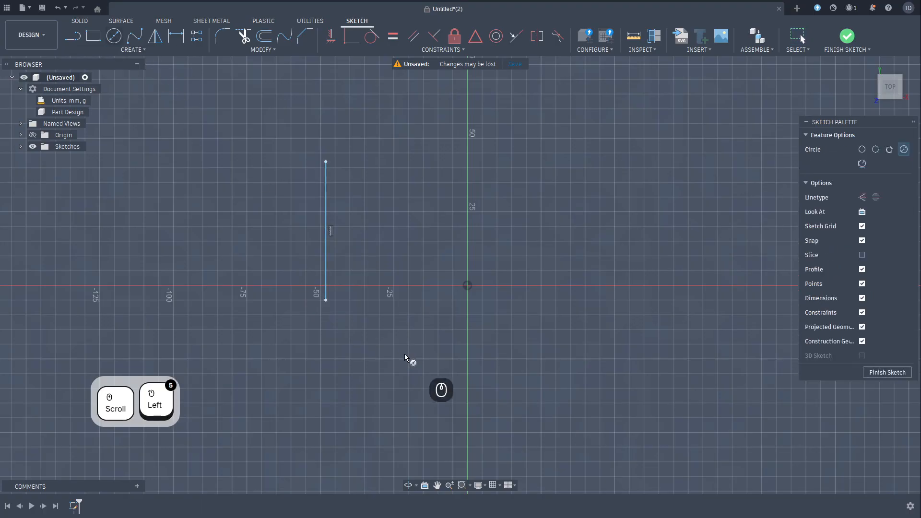
pyautogui.hotkey('ctrl', 'z')
pyautogui.press('l')
pyautogui.click(327, 300)
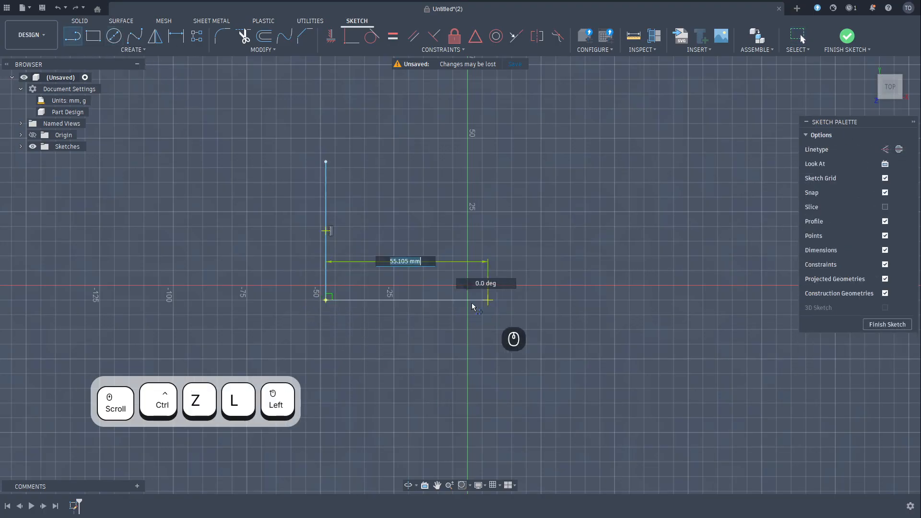
pyautogui.click(444, 301)
pyautogui.press('Escape')
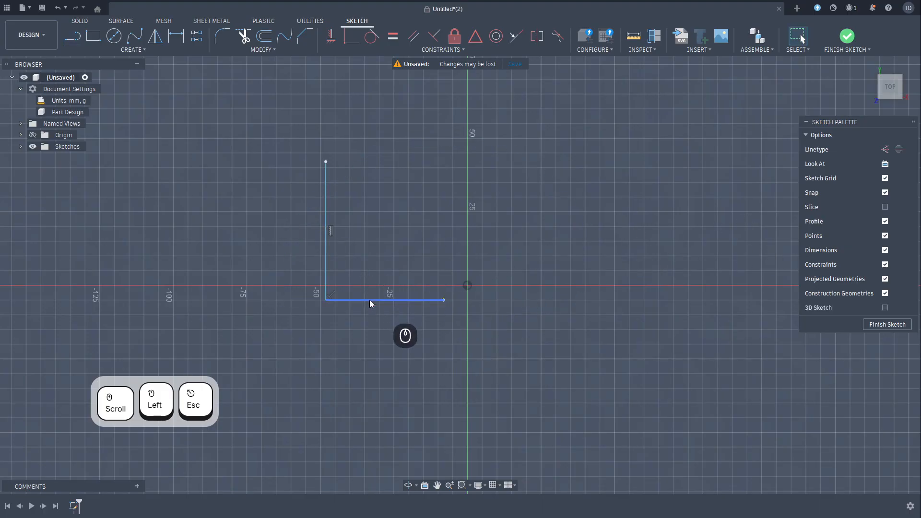
# Draw a 2-tangent circle touching both the vertical and the horizontal line
pyautogui.click(114, 36)
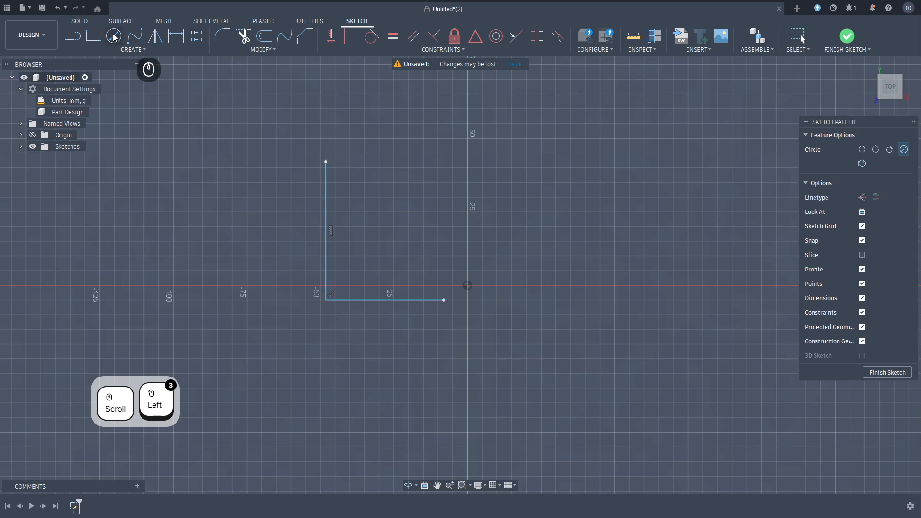
pyautogui.click(862, 165)
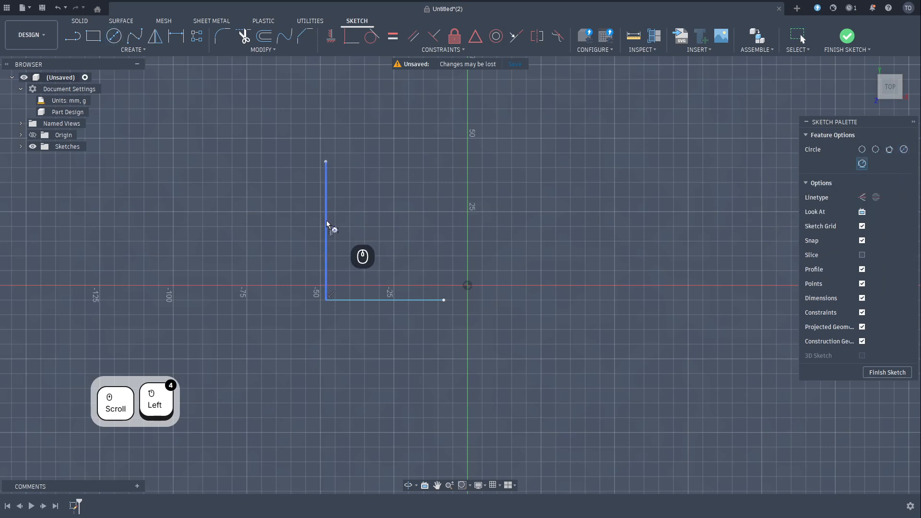
pyautogui.click(327, 222)
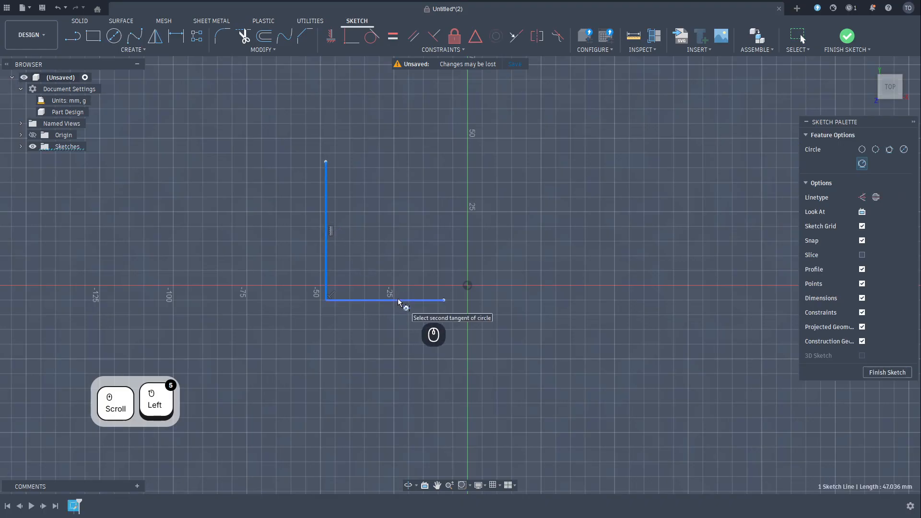
pyautogui.click(398, 300)
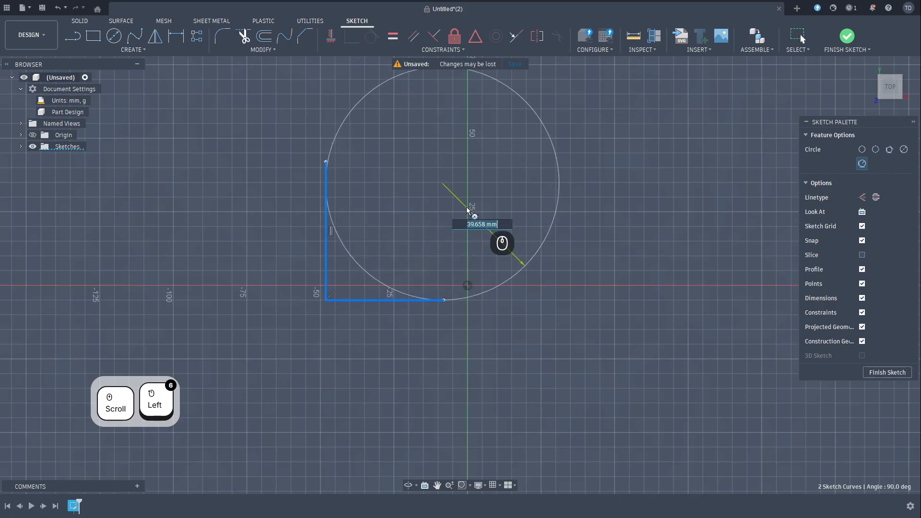
pyautogui.click(422, 225)
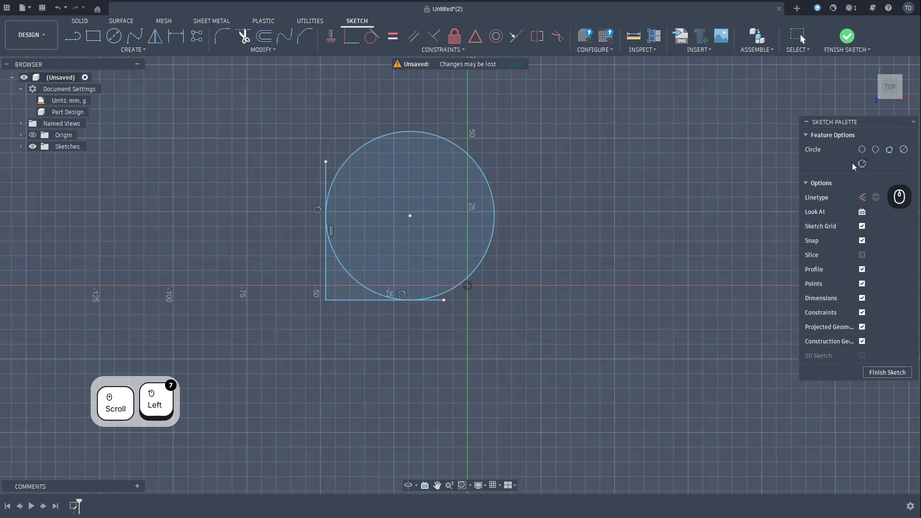
pyautogui.press('Escape')
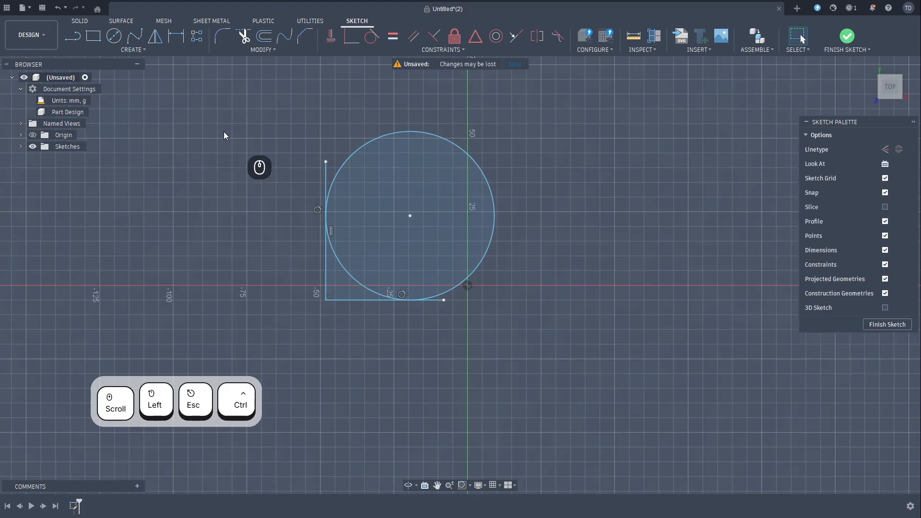
# Undo the tangent circle and the two lines
pyautogui.hotkey('ctrl', 'z')
pyautogui.hotkey('ctrl', 'z')
pyautogui.hotkey('ctrl', 'z')
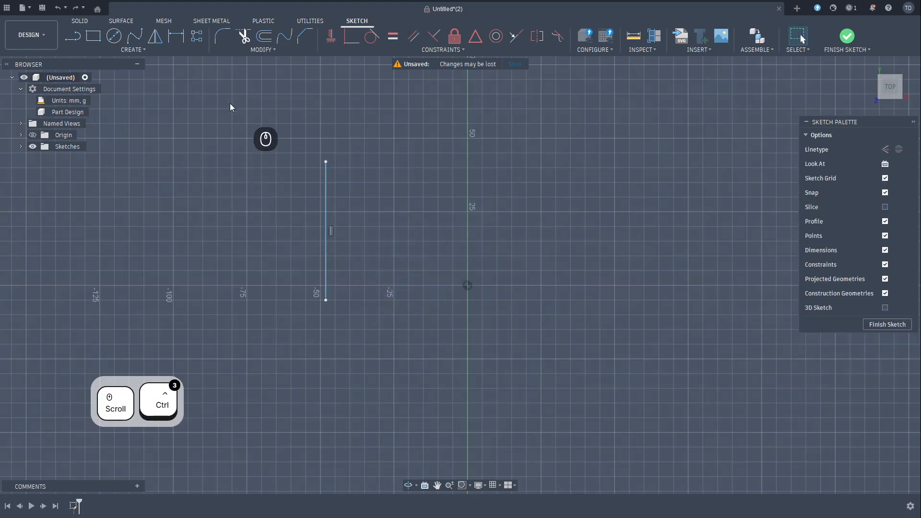
# Draw a center-diameter circle on the negative X side that reaches the vertical axis, and undo it
pyautogui.click(113, 36)
pyautogui.click(384, 225)
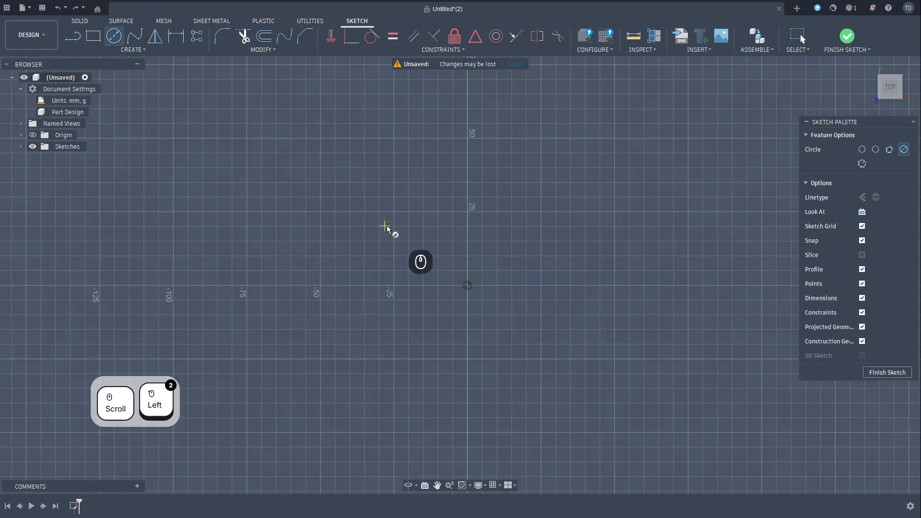
pyautogui.click(470, 232)
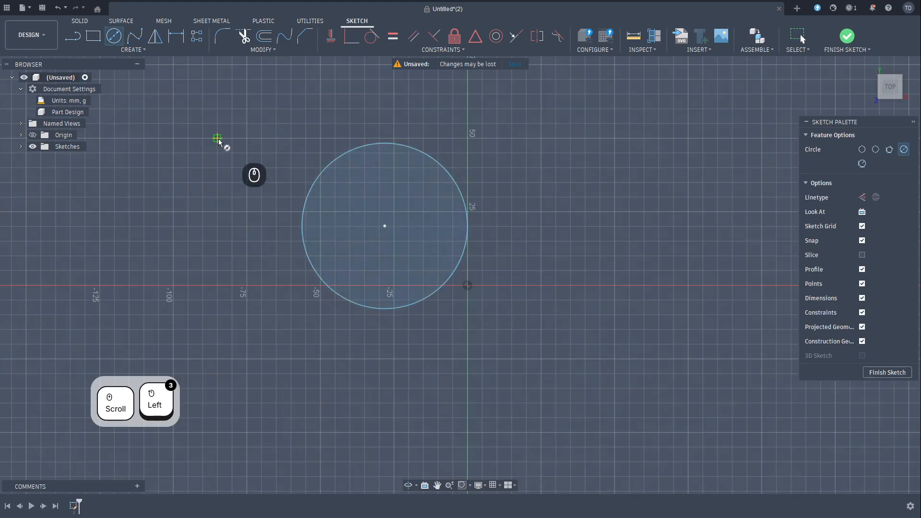
pyautogui.press('Escape')
pyautogui.hotkey('ctrl', 'z')
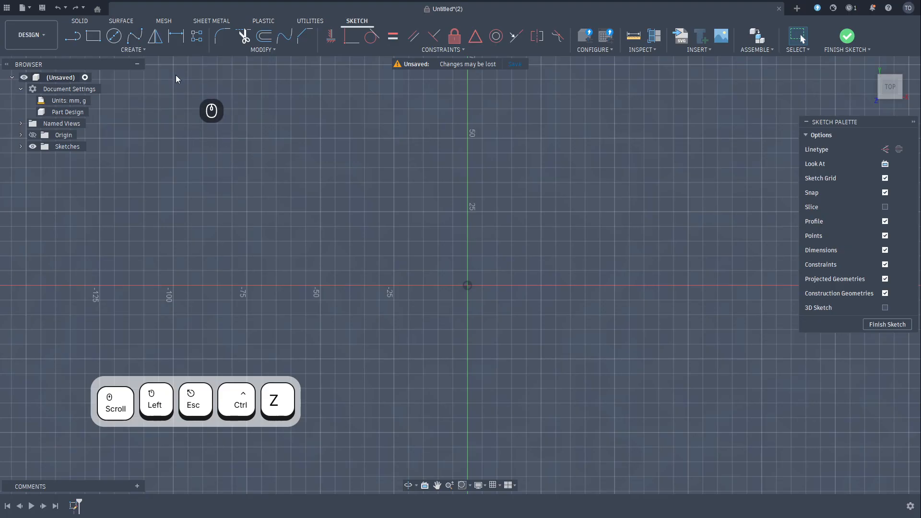
# Draw a fit point spline from the origin through X 25, Y 25 mm to X 0, Y 50 mm on the Y axis
pyautogui.click(135, 40)
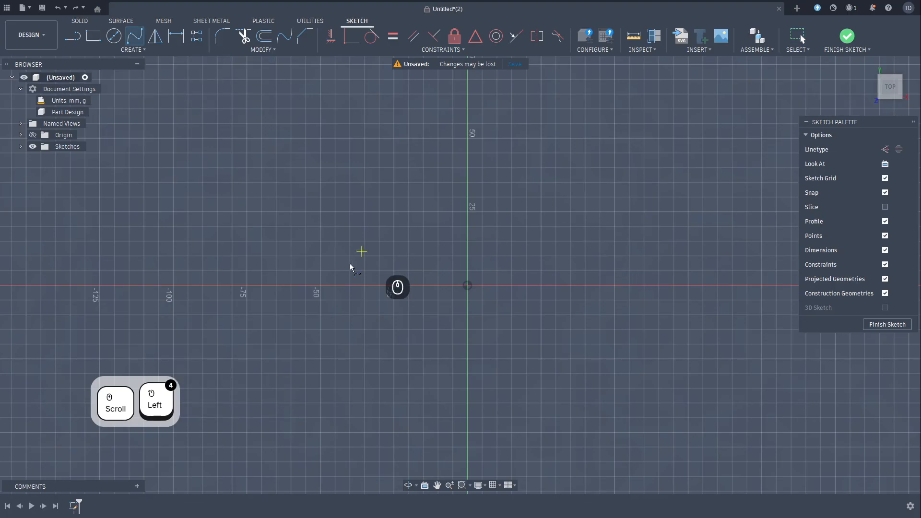
pyautogui.click(467, 285)
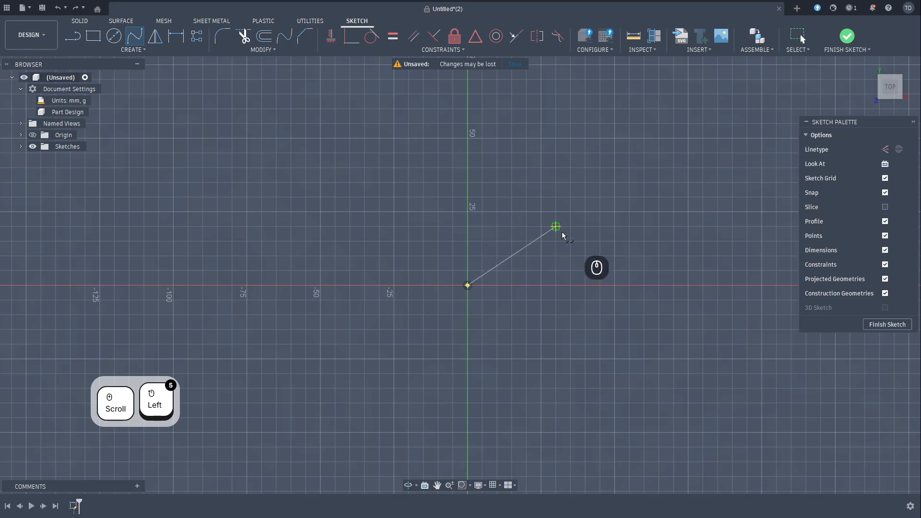
pyautogui.click(541, 211)
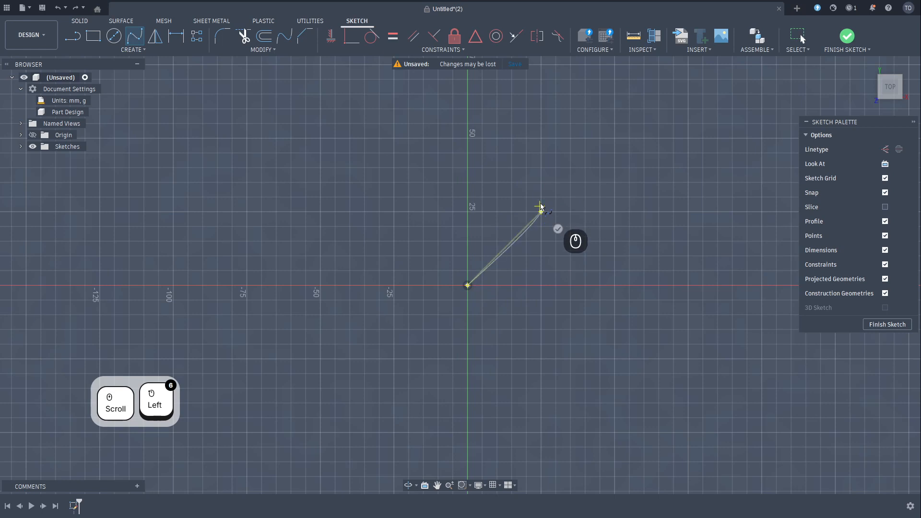
pyautogui.click(468, 137)
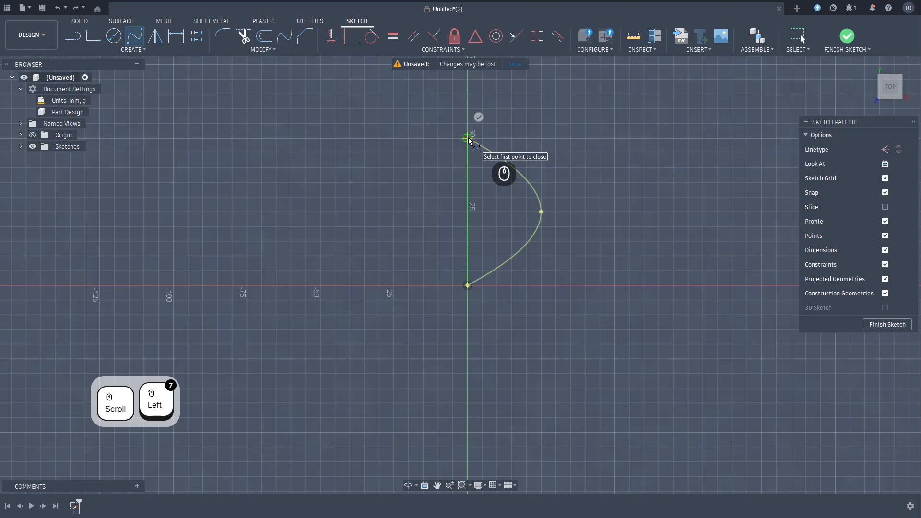
pyautogui.press('Return')
pyautogui.scroll(1, 514, 211)
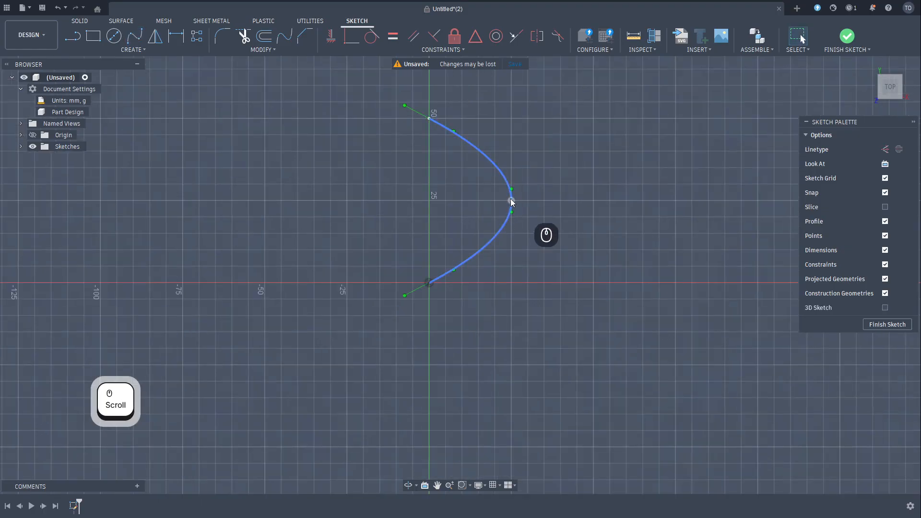
# Shorten the tangent handle at the spline's middle fit point and move that point inward to X 19, Y 25 mm
pyautogui.scroll(-3, 518, 215)
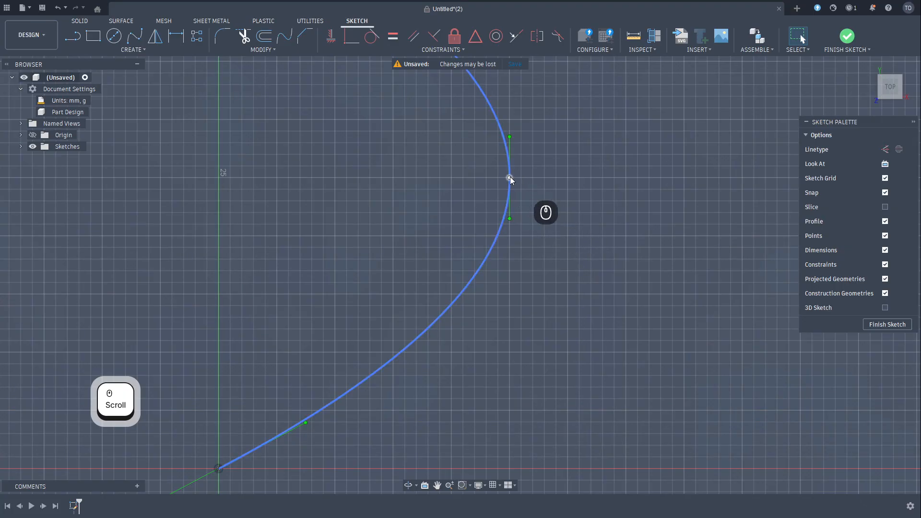
pyautogui.scroll(2, 514, 226)
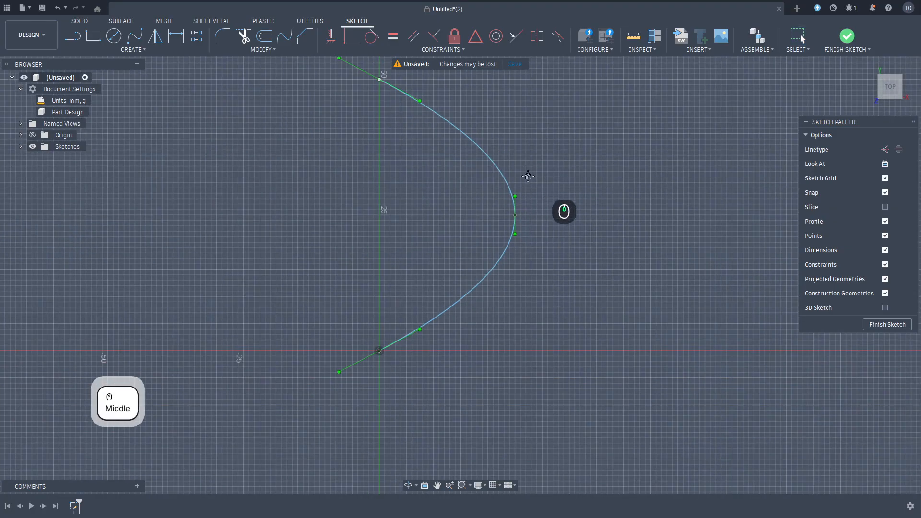
pyautogui.moveTo(531, 176); pyautogui.dragTo(522, 217, button='middle')
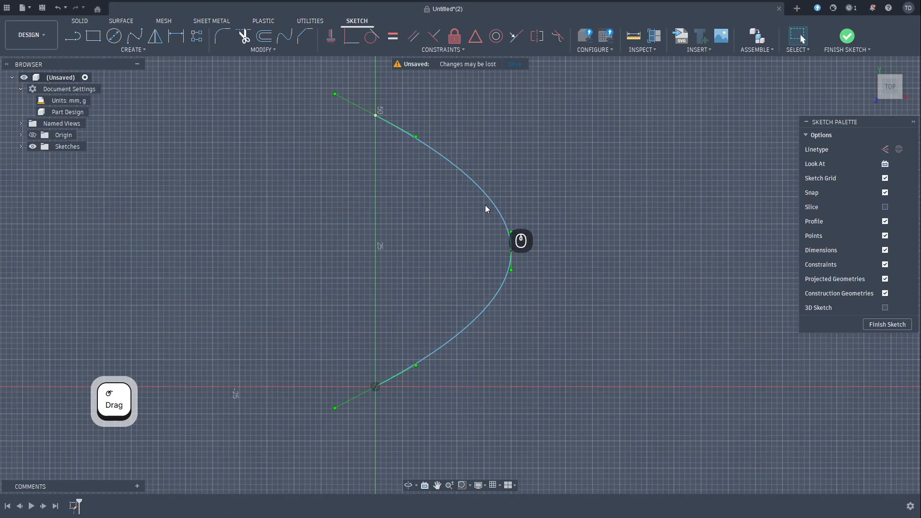
pyautogui.click(500, 220)
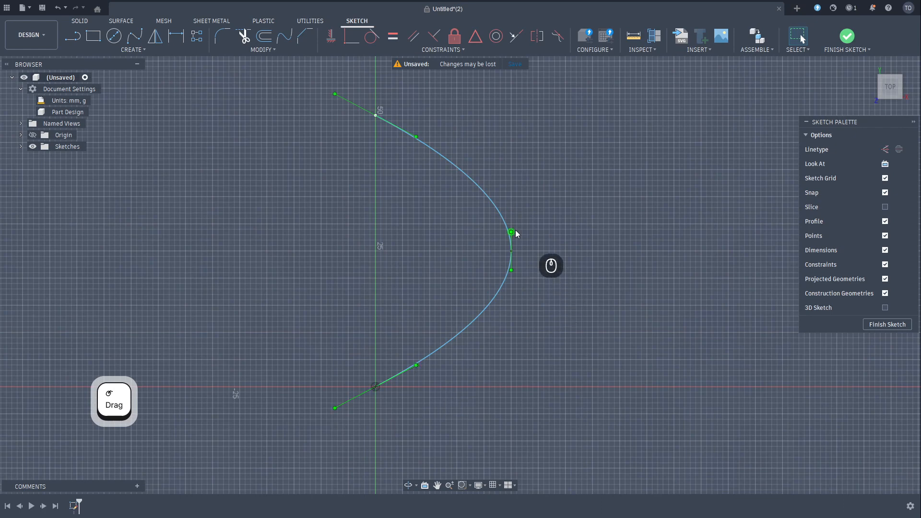
pyautogui.moveTo(512, 231)
pyautogui.mouseDown()
pyautogui.moveTo(513, 214)
pyautogui.moveTo(512, 240)
pyautogui.moveTo(514, 195)
pyautogui.moveTo(514, 240)
pyautogui.mouseUp()
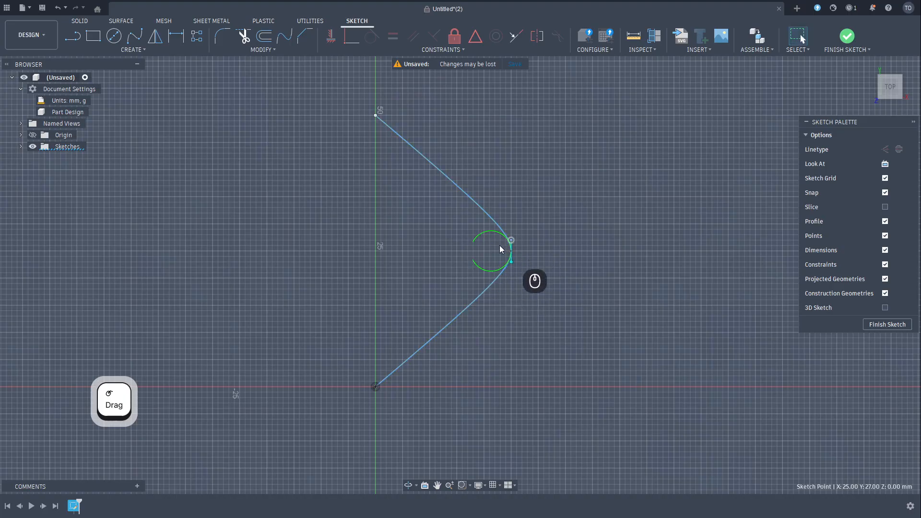
pyautogui.click(512, 269)
pyautogui.moveTo(512, 268)
pyautogui.mouseDown()
pyautogui.moveTo(512, 284)
pyautogui.moveTo(513, 267)
pyautogui.moveTo(529, 267)
pyautogui.moveTo(489, 272)
pyautogui.moveTo(529, 273)
pyautogui.moveTo(512, 271)
pyautogui.moveTo(511, 250)
pyautogui.moveTo(483, 255)
pyautogui.mouseUp()
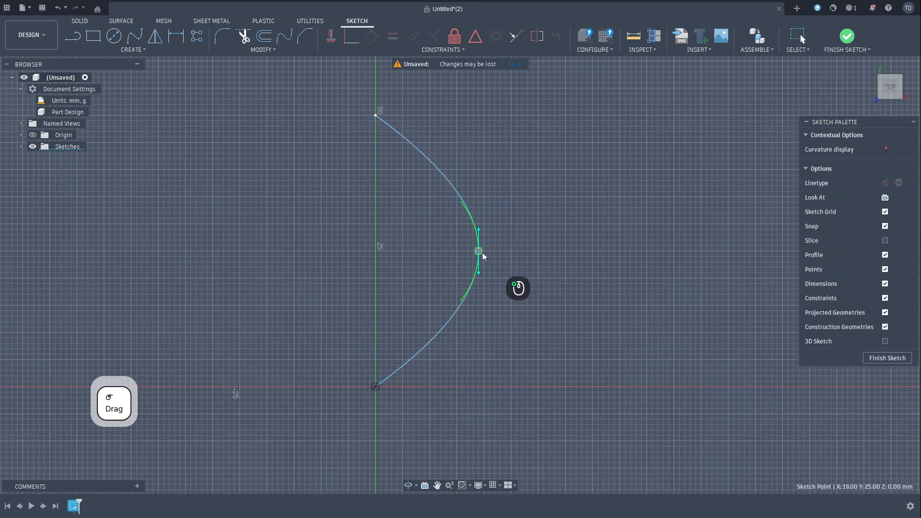
# Rotate the upper endpoint's tangent handle to X -8, Y 51 mm and move the spline's middle point to X 16, Y 21 mm
pyautogui.click(376, 114)
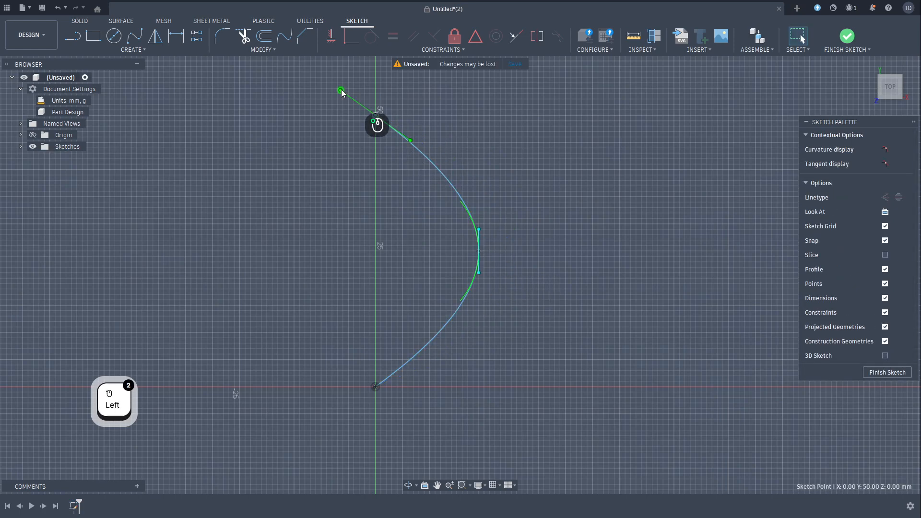
pyautogui.moveTo(341, 90)
pyautogui.mouseDown()
pyautogui.moveTo(333, 117)
pyautogui.moveTo(331, 109)
pyautogui.mouseUp()
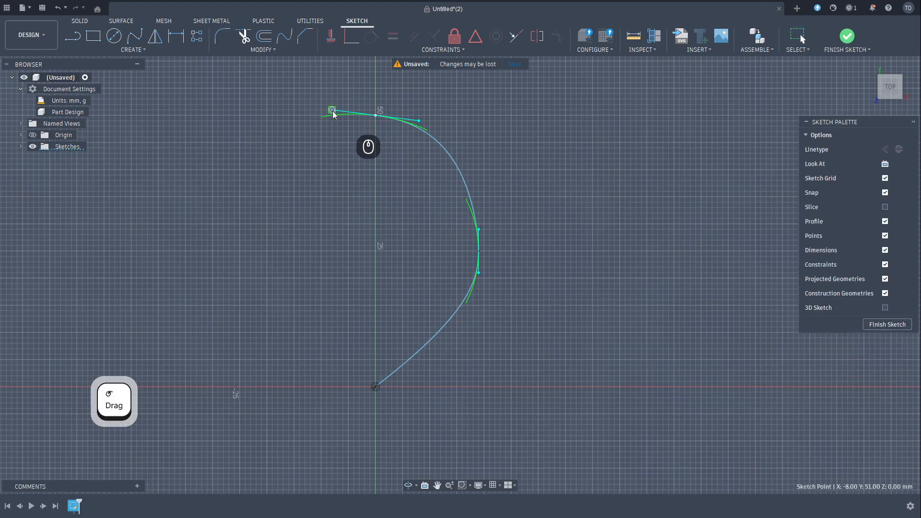
pyautogui.click(479, 274)
pyautogui.moveTo(478, 274)
pyautogui.mouseDown()
pyautogui.moveTo(471, 261)
pyautogui.moveTo(466, 274)
pyautogui.mouseUp()
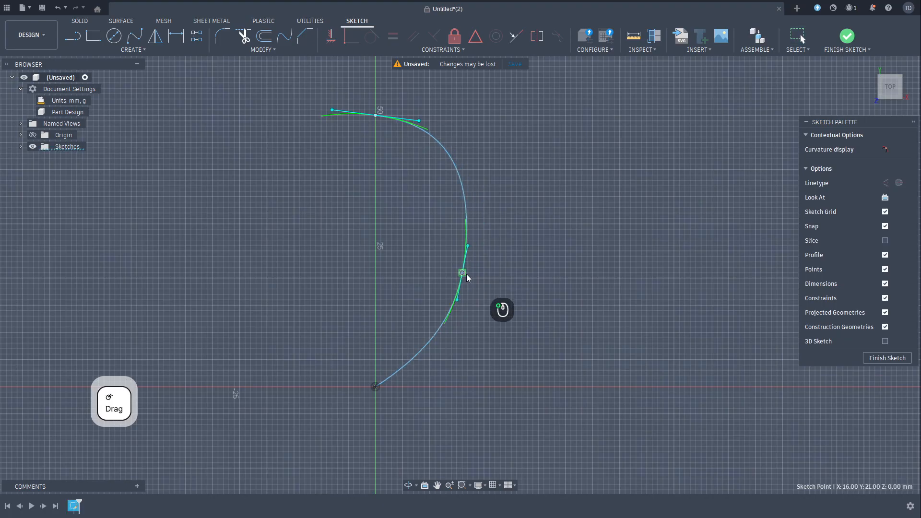
# Flatten the lower endpoint's tangent handle with its end at X 6, Y 1 mm and shift the spline's middle point slightly up and inward
pyautogui.click(375, 387)
pyautogui.moveTo(406, 368); pyautogui.dragTo(408, 382)
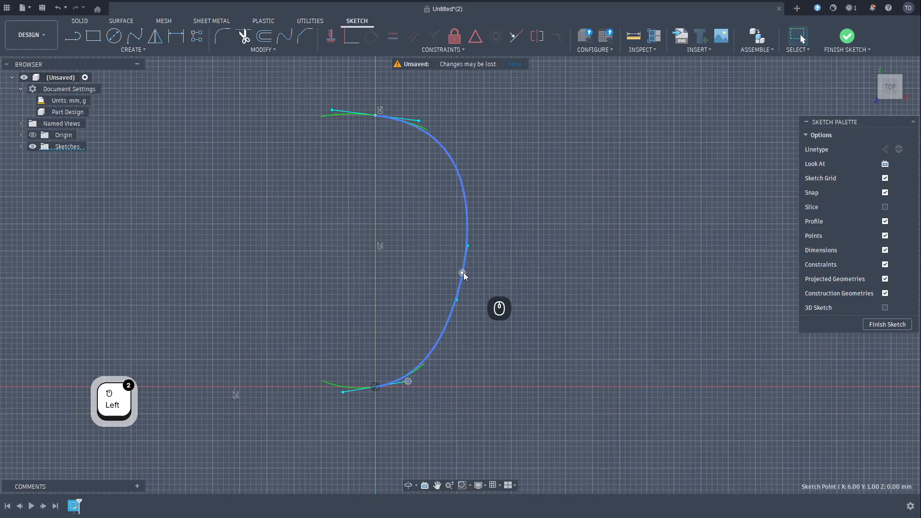
pyautogui.moveTo(464, 273); pyautogui.dragTo(457, 257)
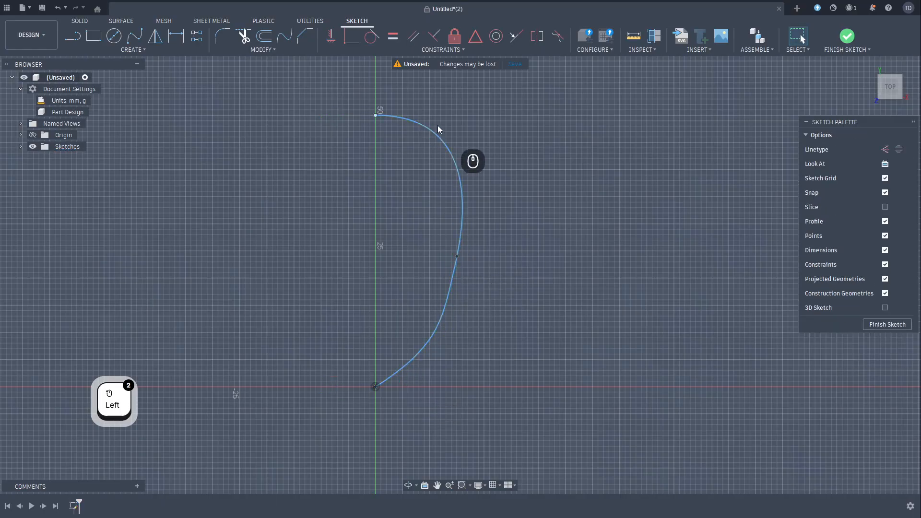
# Pull the spline's middle point toward the Y axis and tilt its tangent handle to form an inward waist
pyautogui.click(425, 129)
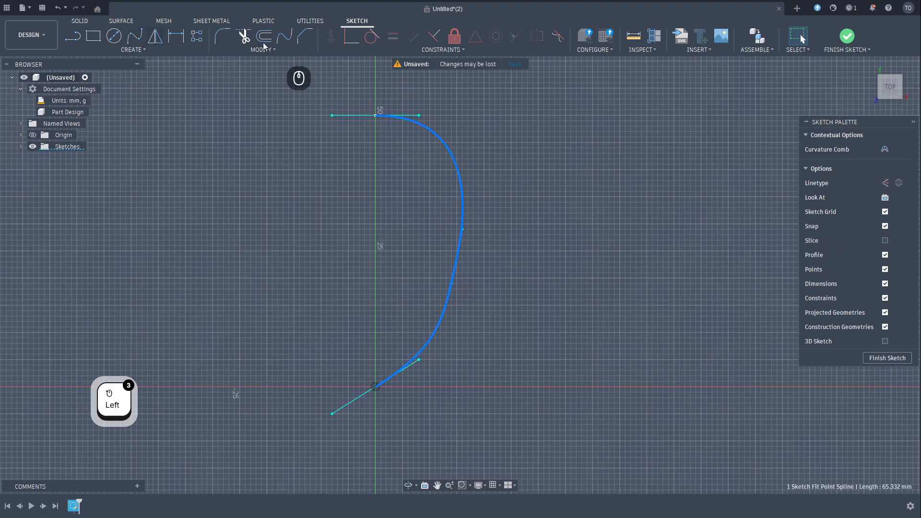
pyautogui.moveTo(463, 229); pyautogui.dragTo(438, 224)
pyautogui.moveTo(456, 259)
pyautogui.mouseDown()
pyautogui.moveTo(480, 270)
pyautogui.moveTo(526, 266)
pyautogui.moveTo(464, 307)
pyautogui.moveTo(448, 283)
pyautogui.moveTo(430, 282)
pyautogui.mouseUp()
pyautogui.moveTo(425, 243); pyautogui.dragTo(421, 271)
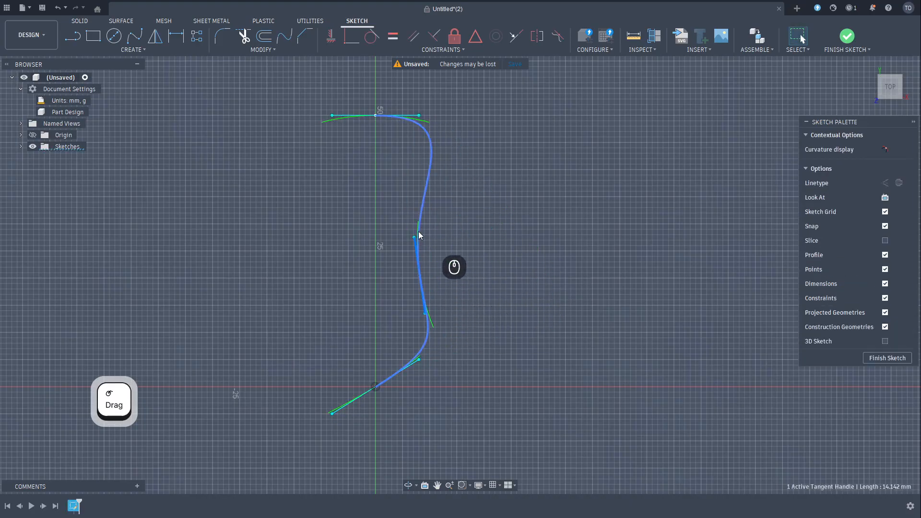
pyautogui.moveTo(415, 237); pyautogui.dragTo(408, 246)
# Make both endpoint tangent handles horizontal, with their ends at X 9, Y 50 mm and X 9, Y 0 mm
pyautogui.moveTo(422, 117); pyautogui.dragTo(415, 133)
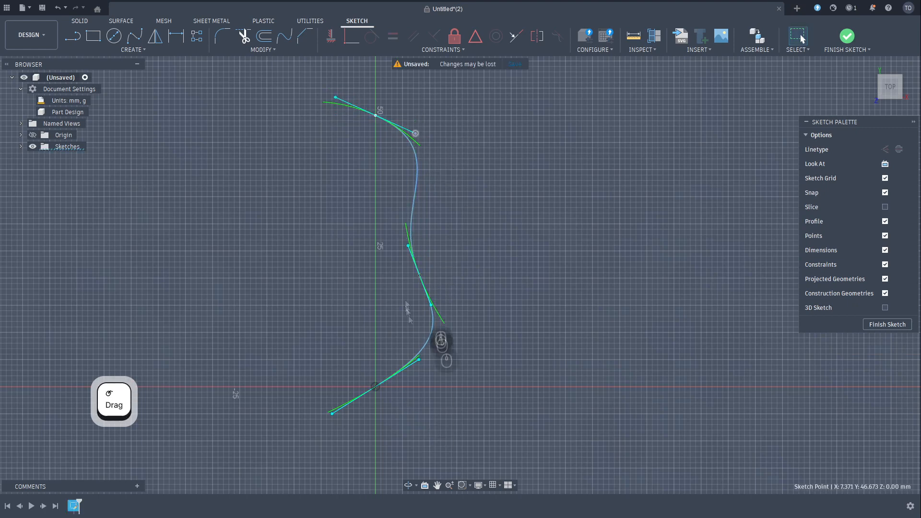
pyautogui.moveTo(420, 274); pyautogui.dragTo(430, 276)
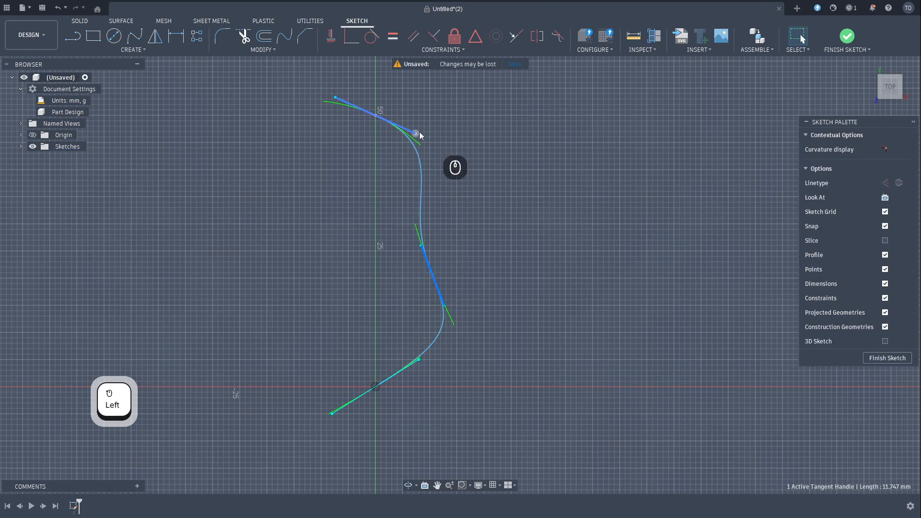
pyautogui.moveTo(420, 132); pyautogui.dragTo(424, 115)
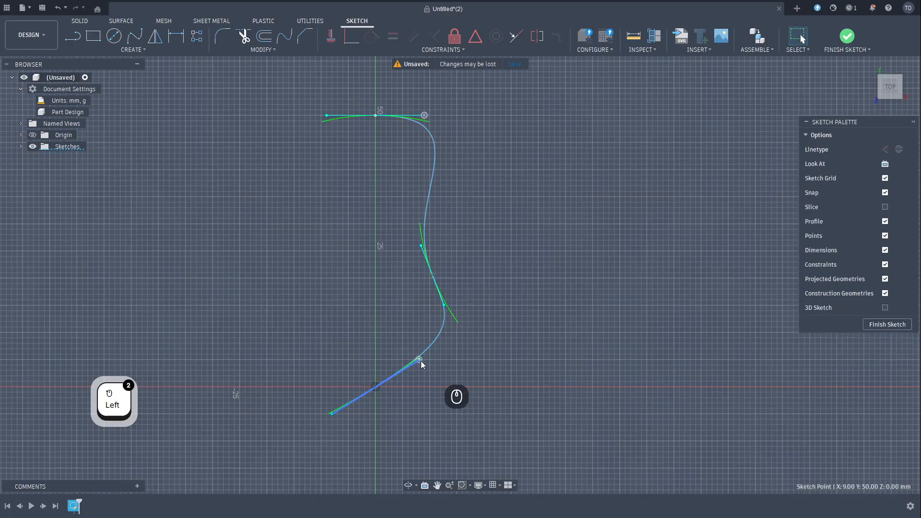
pyautogui.moveTo(420, 360); pyautogui.dragTo(424, 387)
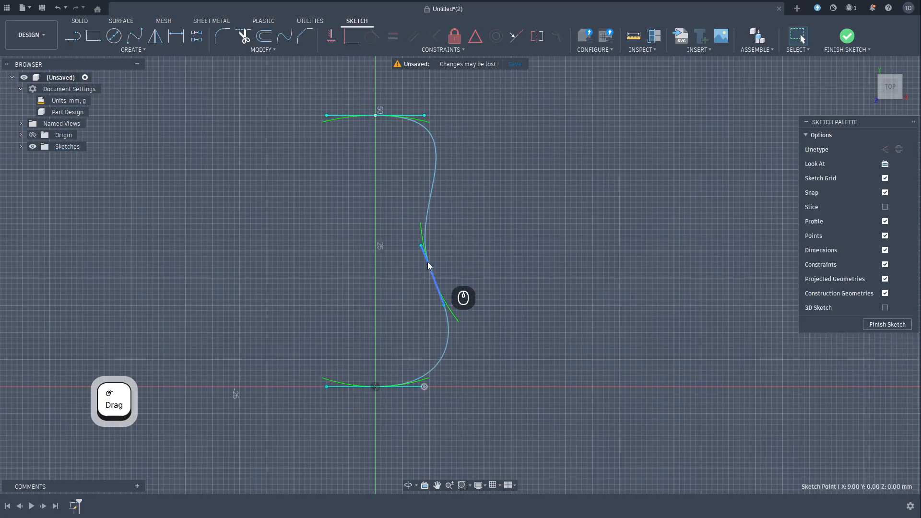
# Move the spline's middle point to X 12, Y 23 mm and keep the upper tangent handle horizontal at X 9, Y 50 mm
pyautogui.moveTo(431, 276); pyautogui.dragTo(441, 277)
pyautogui.moveTo(422, 114); pyautogui.dragTo(426, 121)
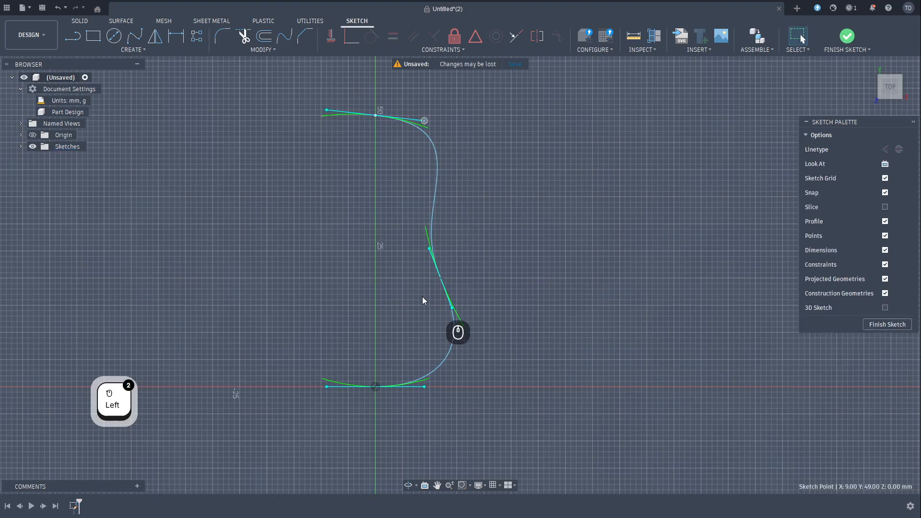
pyautogui.moveTo(441, 279); pyautogui.dragTo(436, 252)
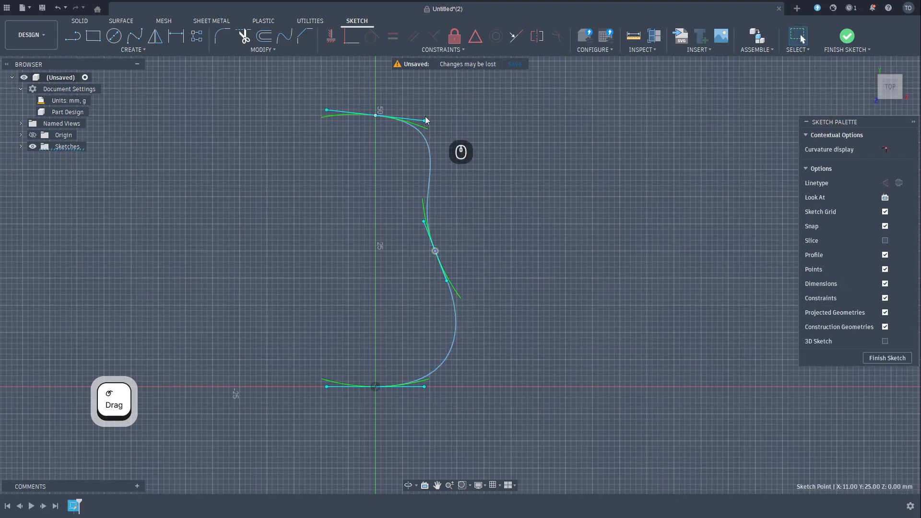
pyautogui.moveTo(424, 120); pyautogui.dragTo(425, 115)
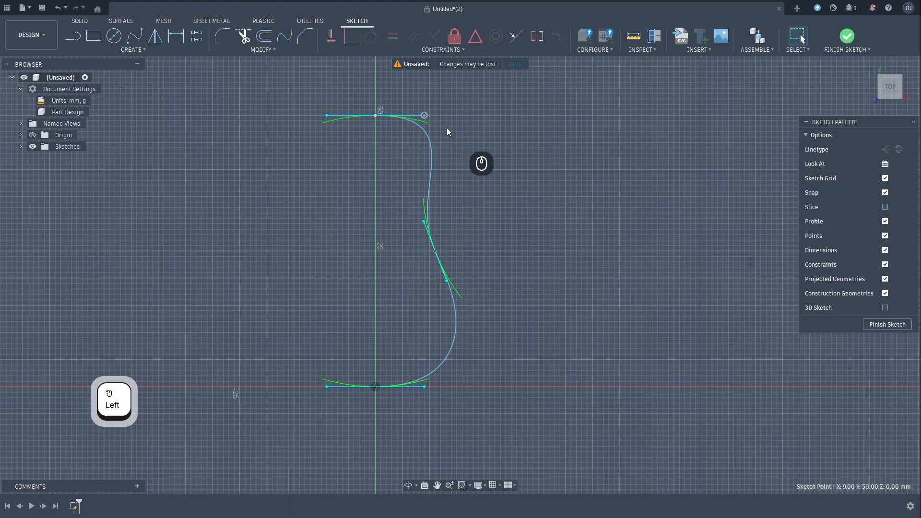
pyautogui.moveTo(423, 221); pyautogui.dragTo(441, 262)
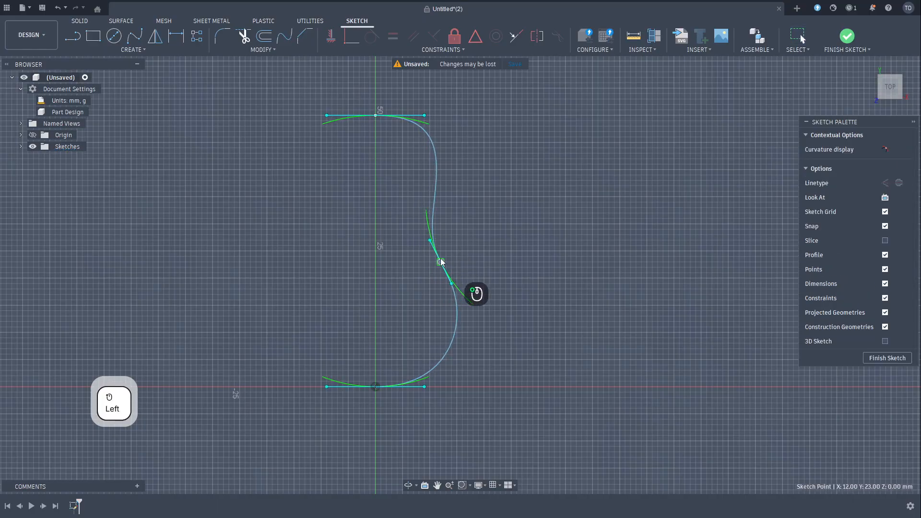
# Extend the lower endpoint's tangent handle to X 11, Y 0 mm and delete the spline's tangent handles
pyautogui.click(424, 117)
pyautogui.moveTo(422, 116)
pyautogui.mouseDown()
pyautogui.moveTo(409, 114)
pyautogui.moveTo(425, 115)
pyautogui.mouseUp()
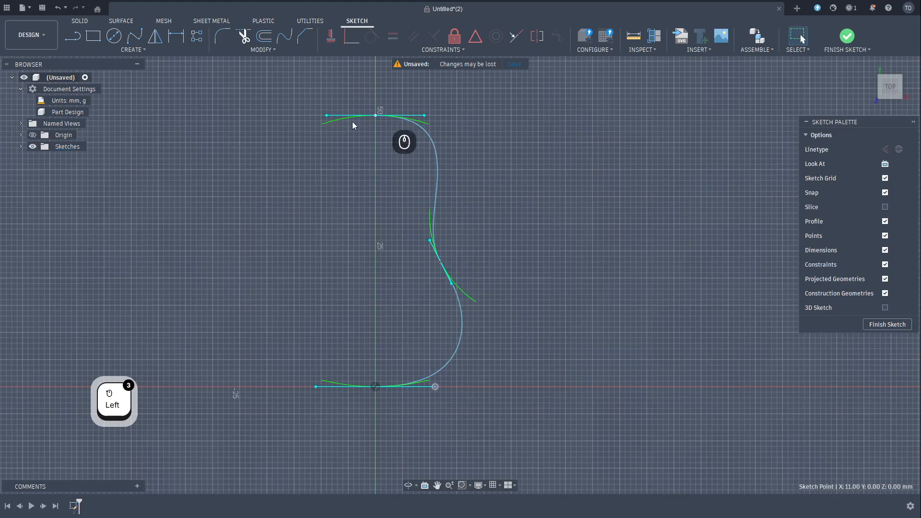
pyautogui.click(615, 181)
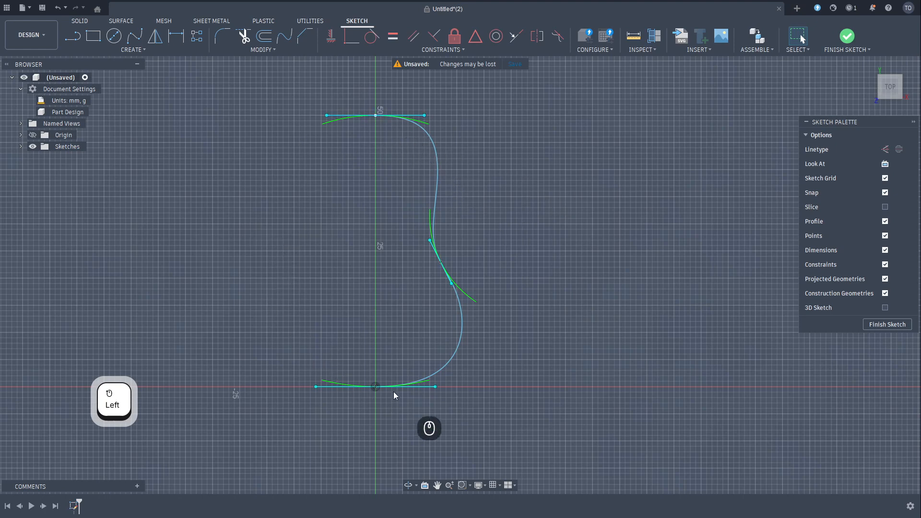
pyautogui.press('Delete')
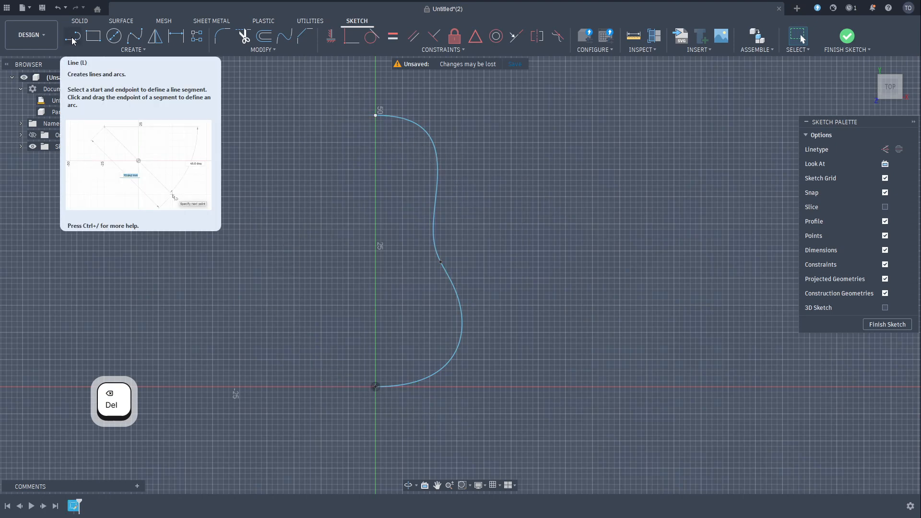
# Close the profile with a 50 mm vertical line from the origin to the spline's upper endpoint
pyautogui.click(73, 36)
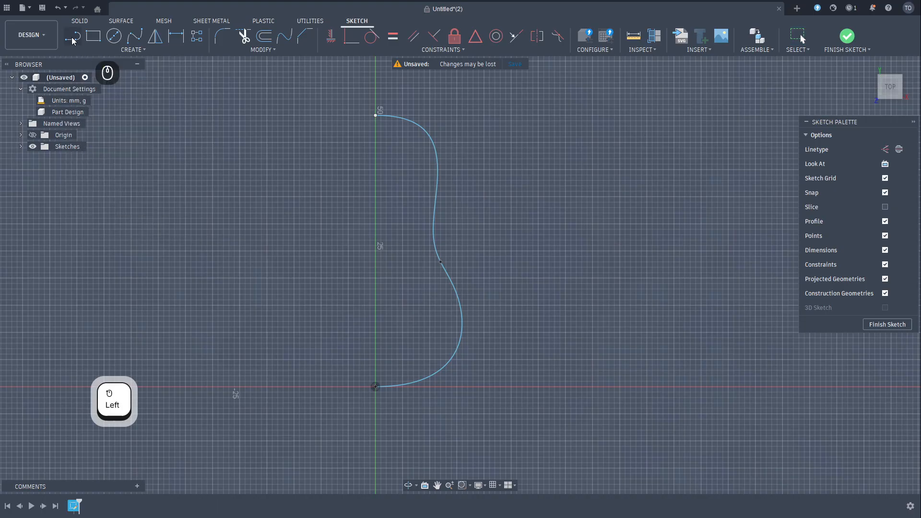
pyautogui.click(378, 391)
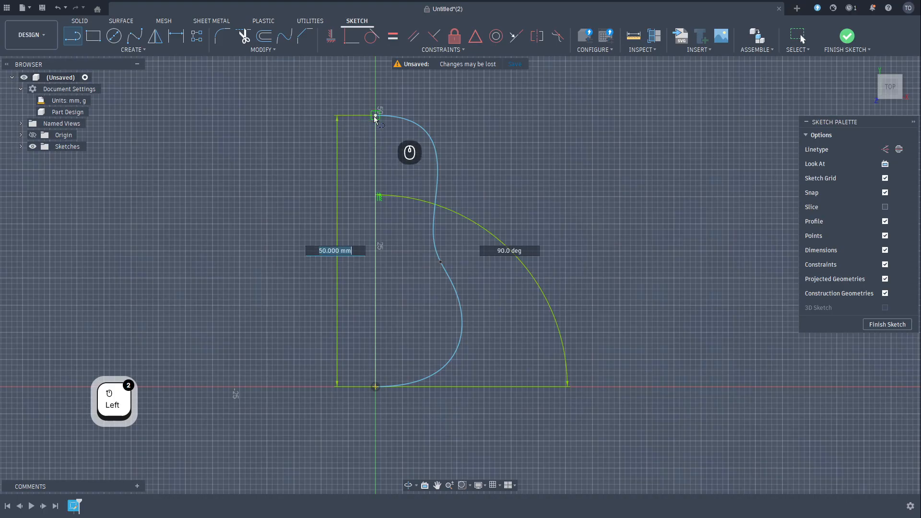
pyautogui.click(376, 116)
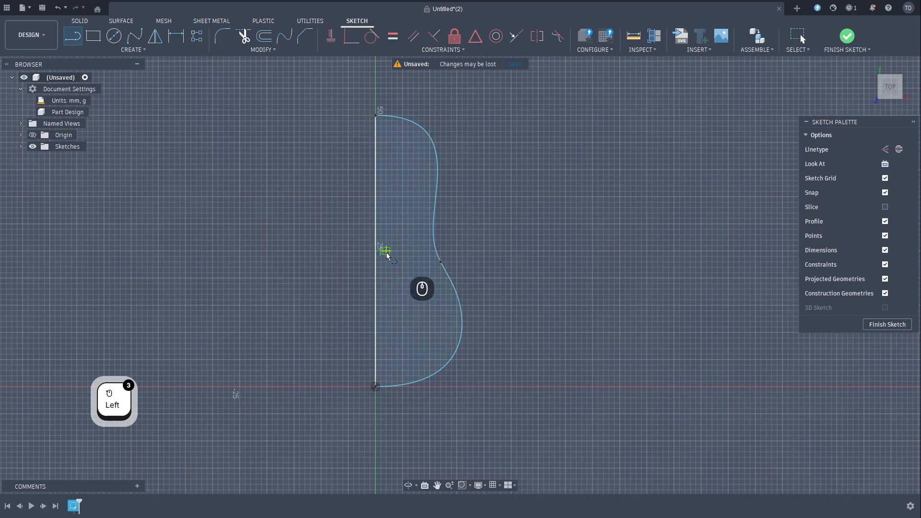
pyautogui.press('Return')
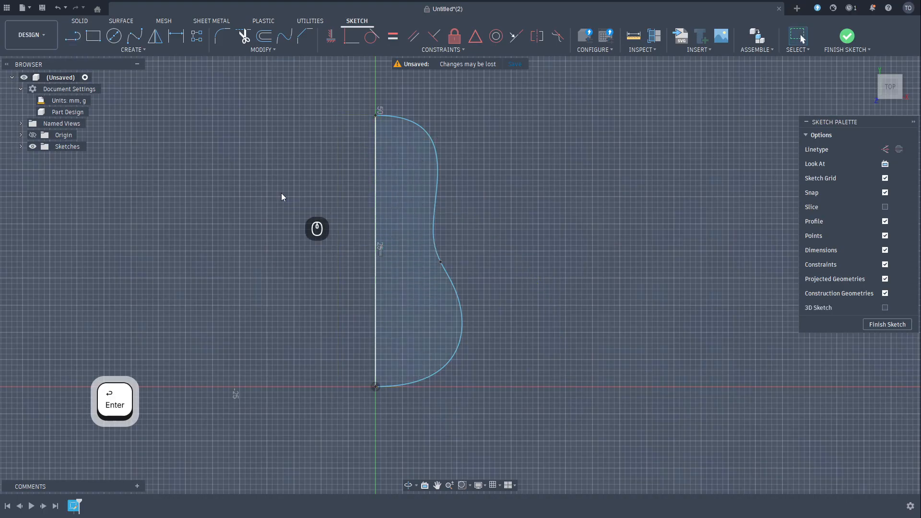
# Mirror the spline about the 50 mm vertical line and delete that line from the combined profile
pyautogui.click(156, 38)
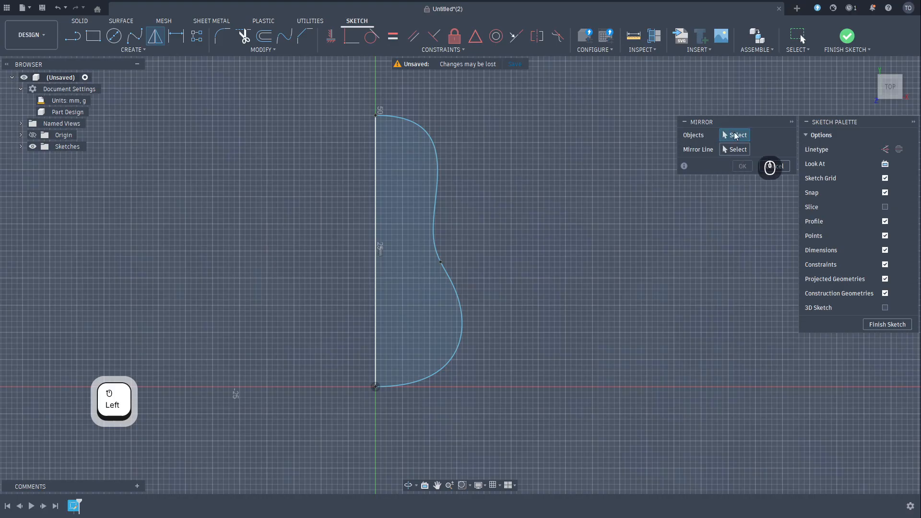
pyautogui.click(438, 190)
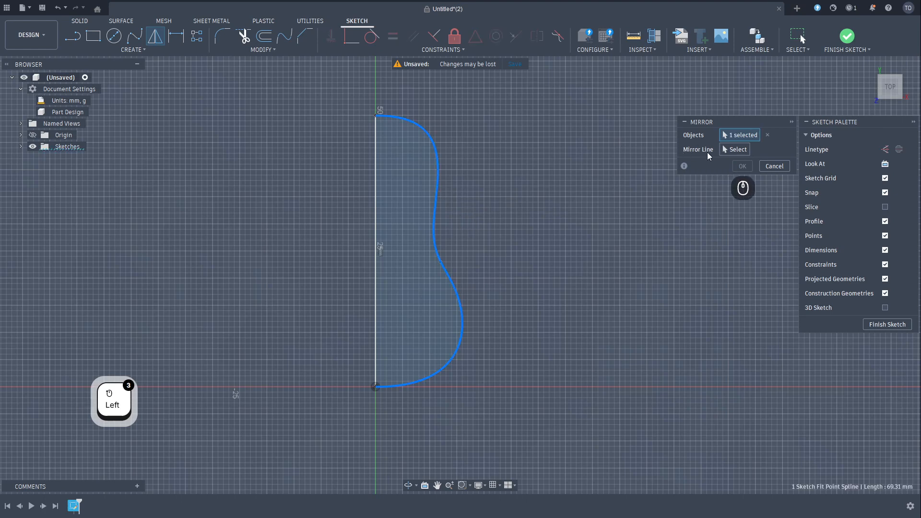
pyautogui.click(736, 149)
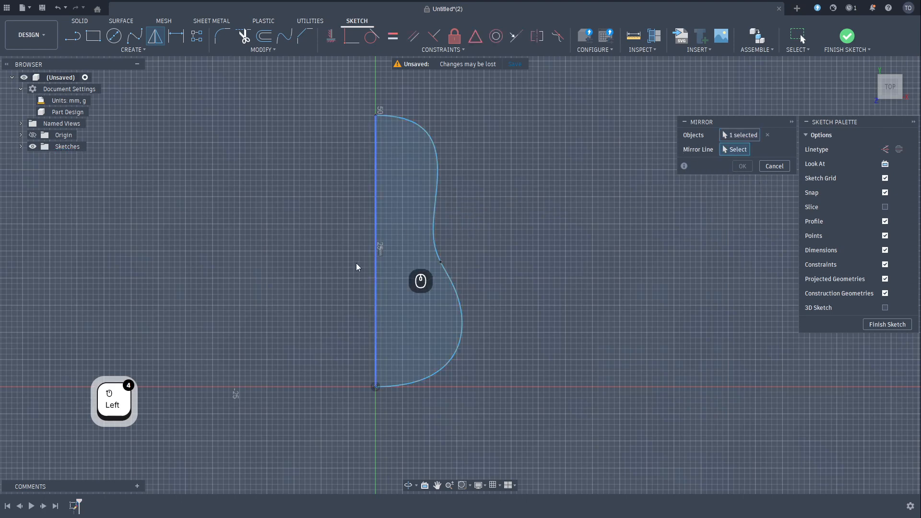
pyautogui.click(375, 225)
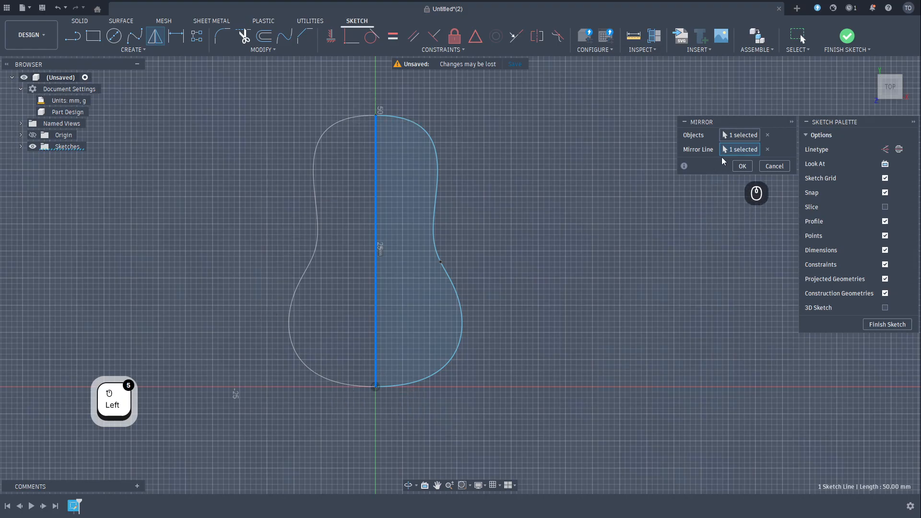
pyautogui.click(742, 166)
pyautogui.press('Escape')
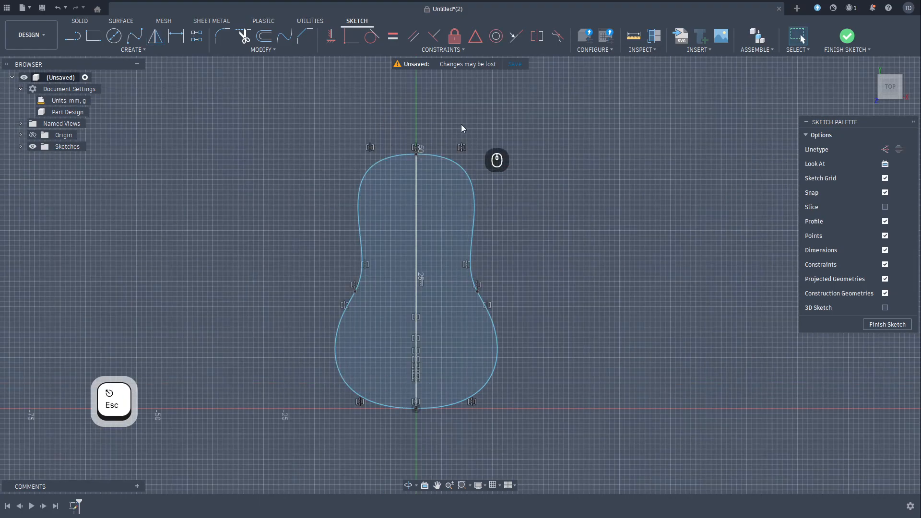
pyautogui.click(415, 249)
pyautogui.press('Delete')
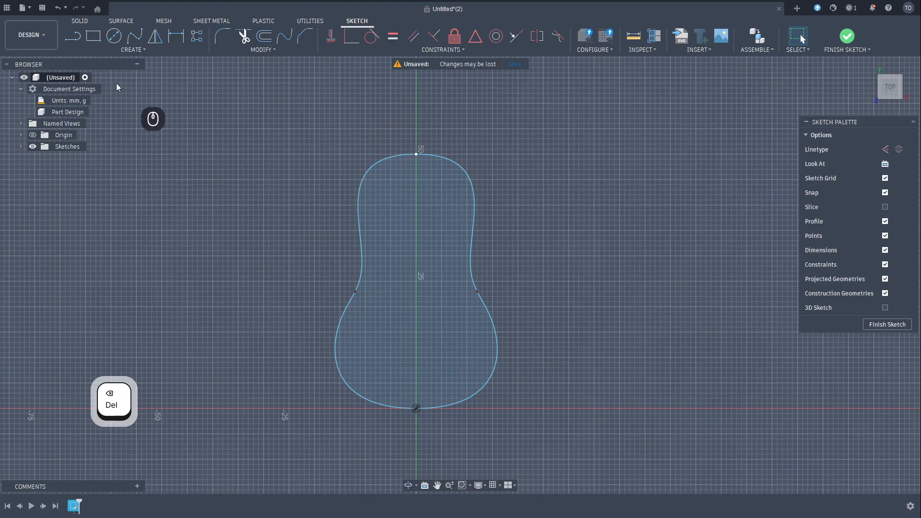
# Try offsetting both spline halves by 5 mm inward and by -5 mm outward
pyautogui.click(266, 41)
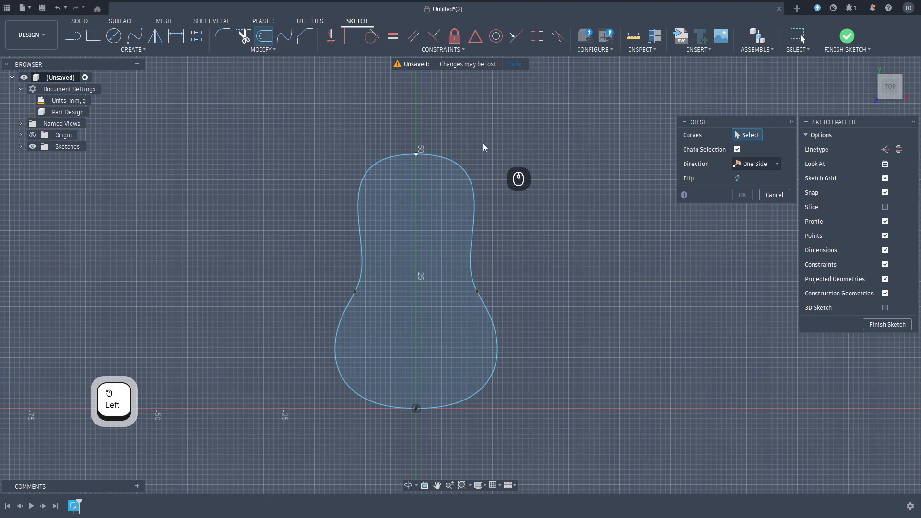
pyautogui.click(463, 167)
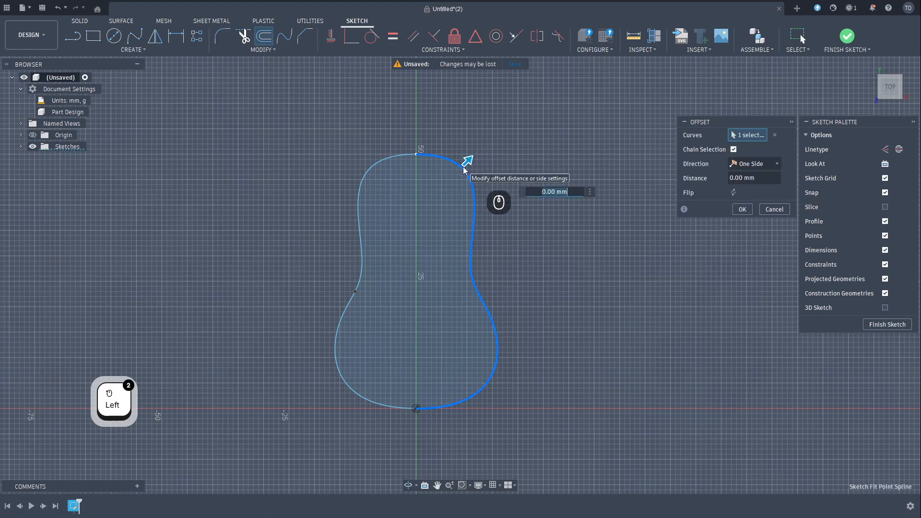
pyautogui.keyDown('shift'); pyautogui.click(387, 154); pyautogui.keyUp('shift')
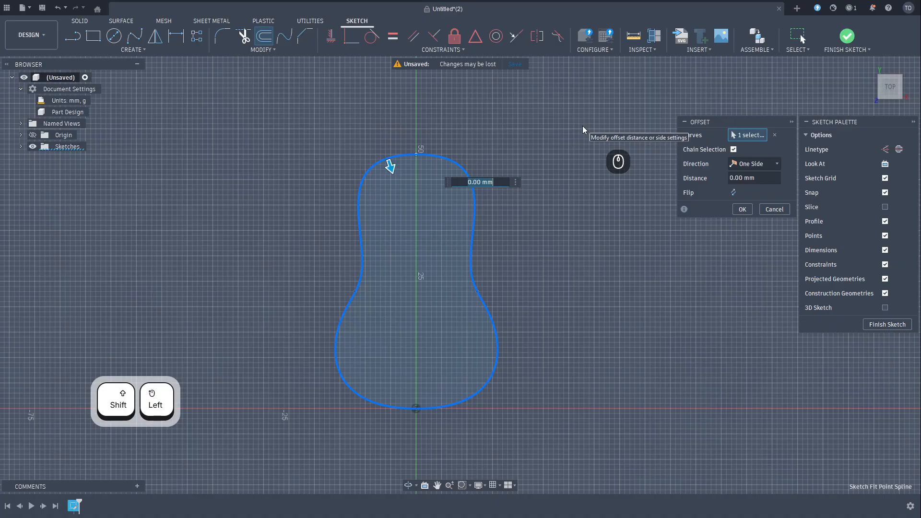
pyautogui.write('5')
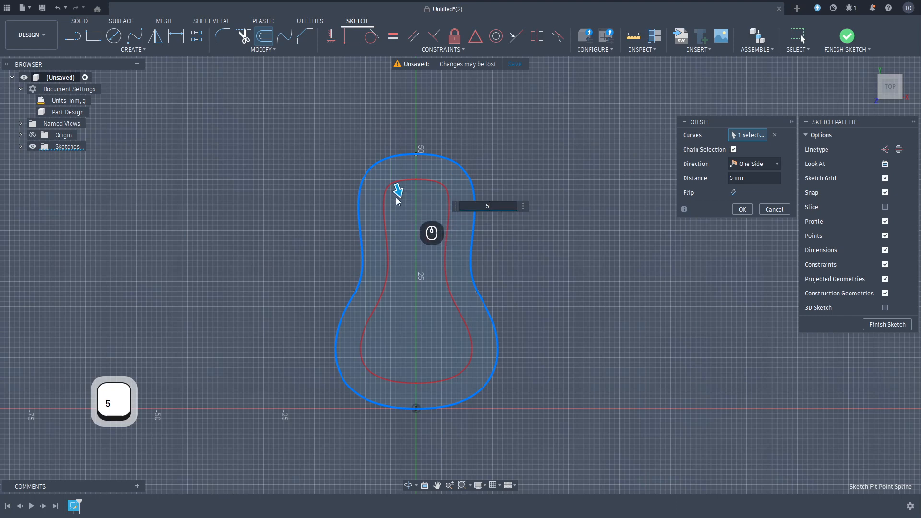
pyautogui.click(486, 206)
pyautogui.write('-')
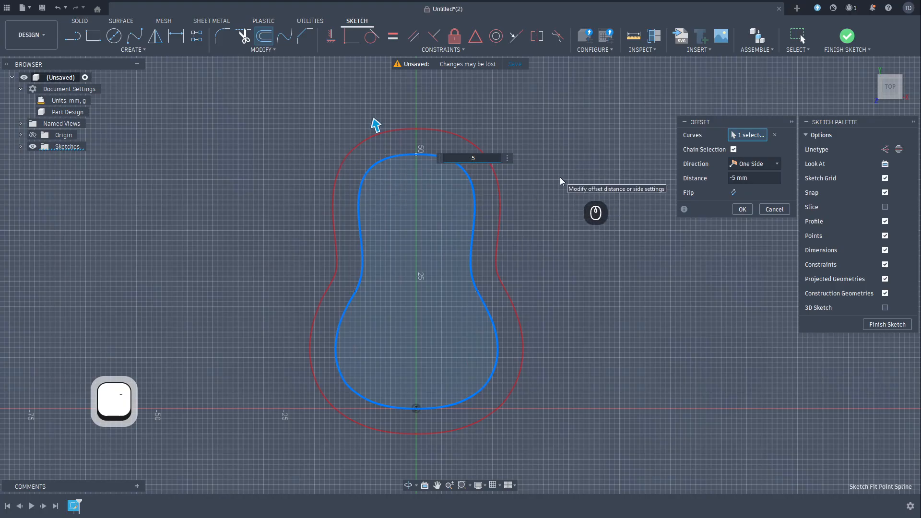
pyautogui.click(551, 221)
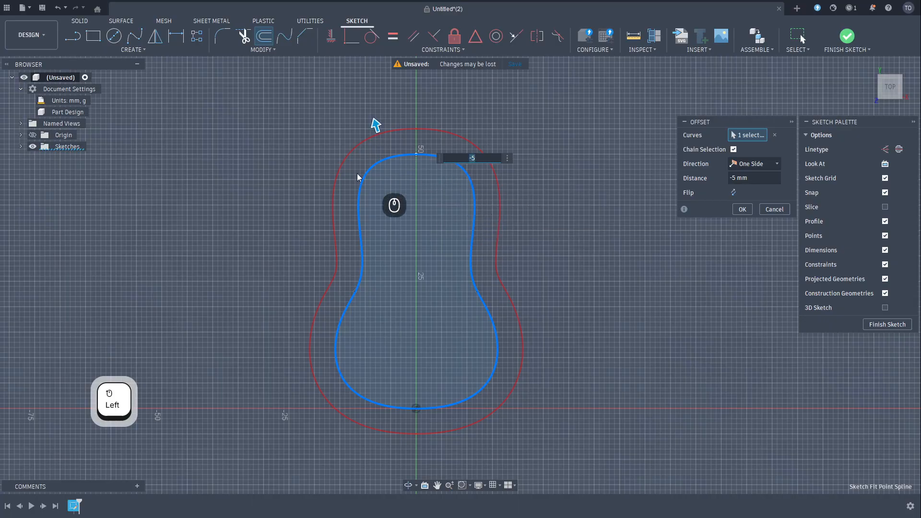
pyautogui.press('Escape')
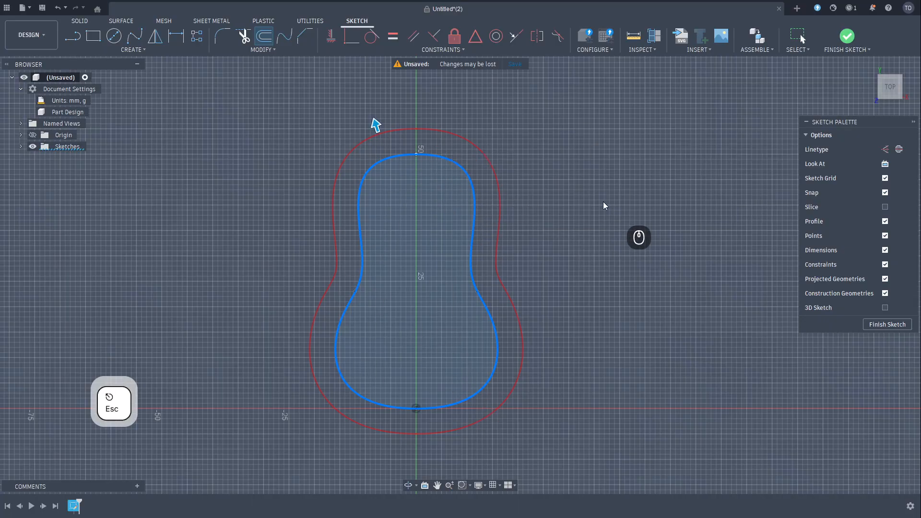
# Draw a separate vertical line in the empty area on the negative X side of the closed spline profile
pyautogui.click(73, 36)
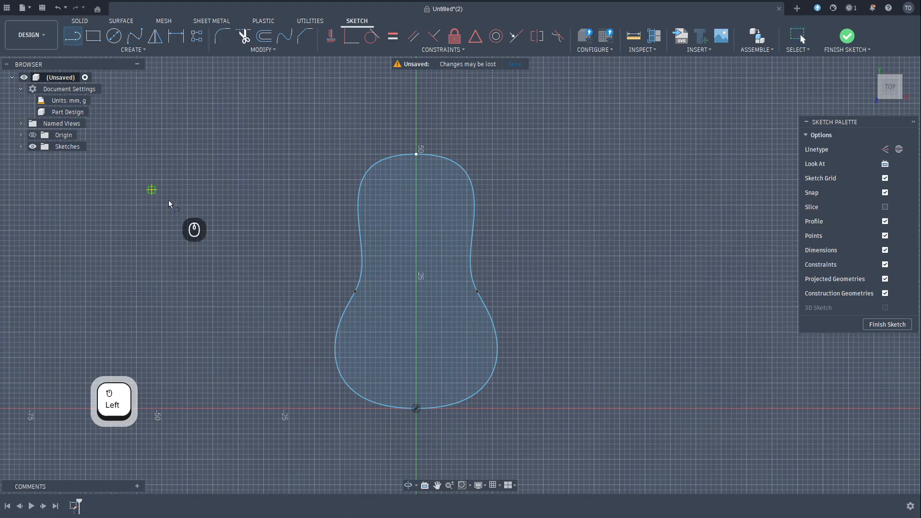
pyautogui.click(198, 154)
pyautogui.click(198, 266)
pyautogui.press('Escape')
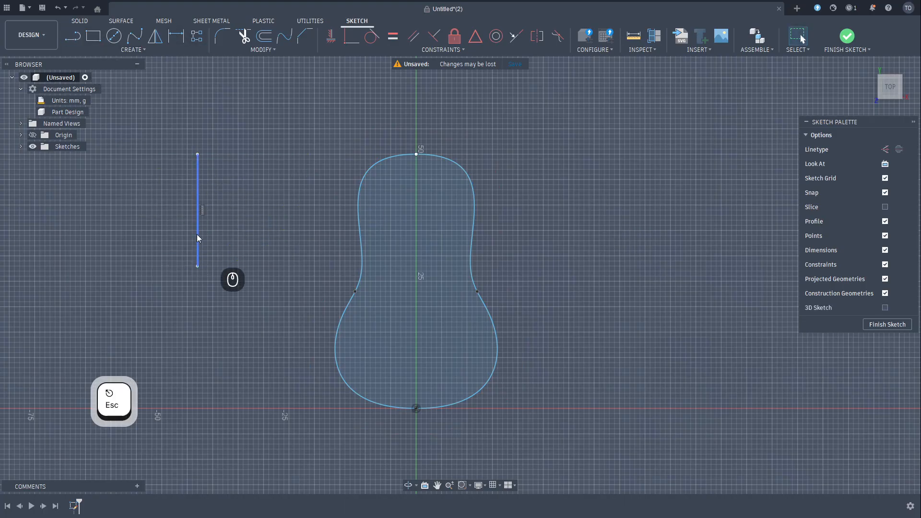
# Try offsetting the separate vertical line 10 mm away from the spline profile
pyautogui.click(263, 35)
pyautogui.click(197, 179)
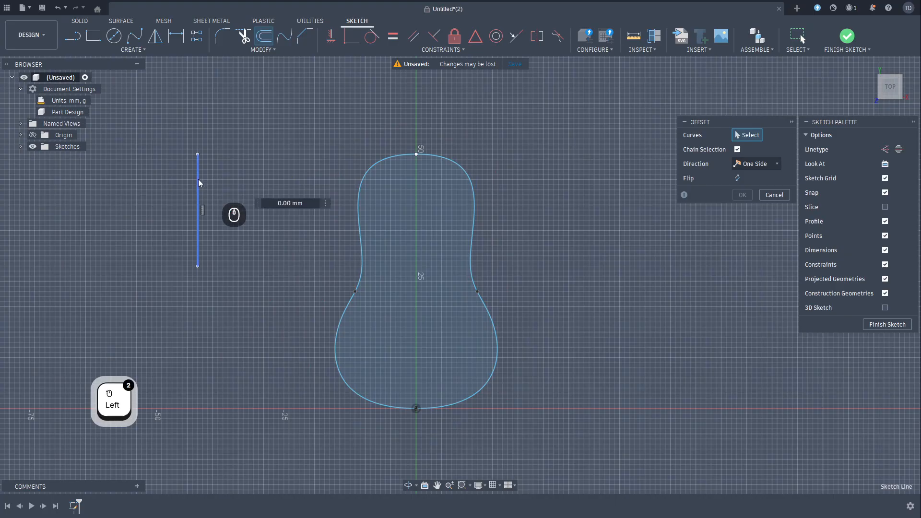
pyautogui.moveTo(197, 180); pyautogui.dragTo(152, 179)
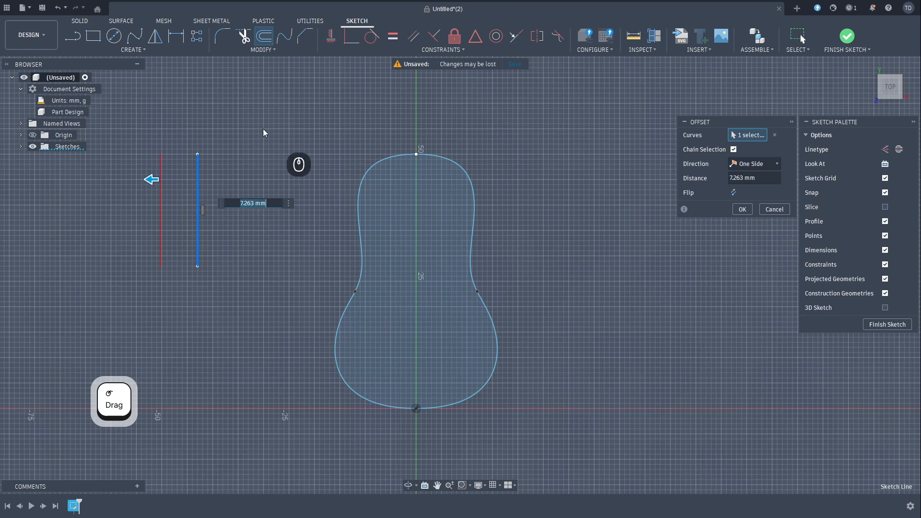
pyautogui.write('10')
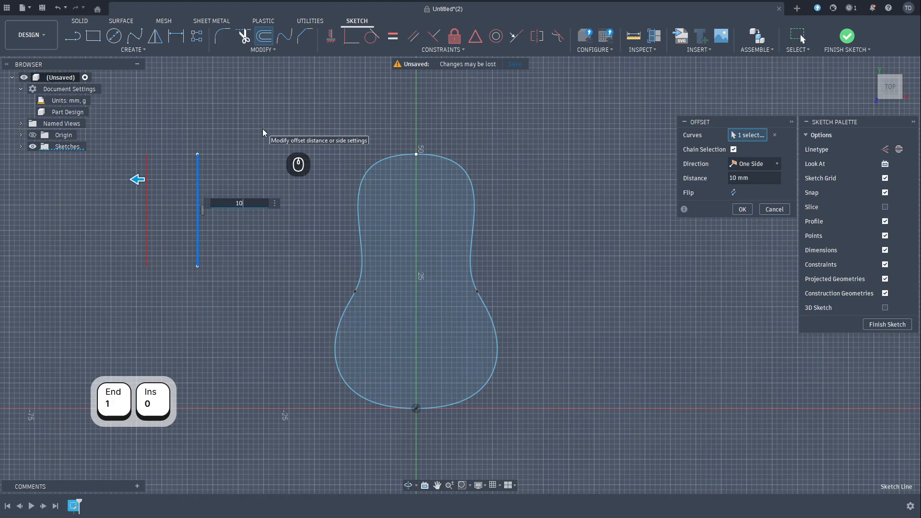
pyautogui.press('Return')
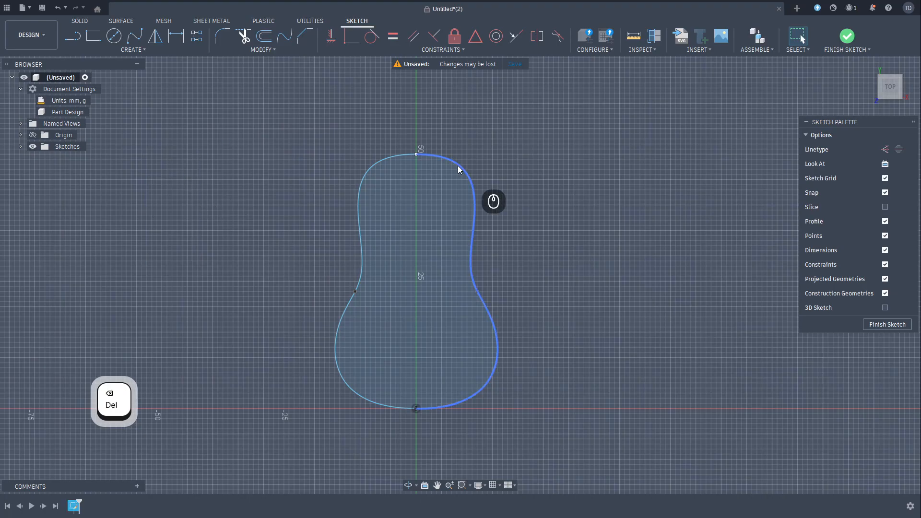
# Start an offset of both spline halves with a distance of 0.45 mm towards the inside of the profile
pyautogui.click(458, 166)
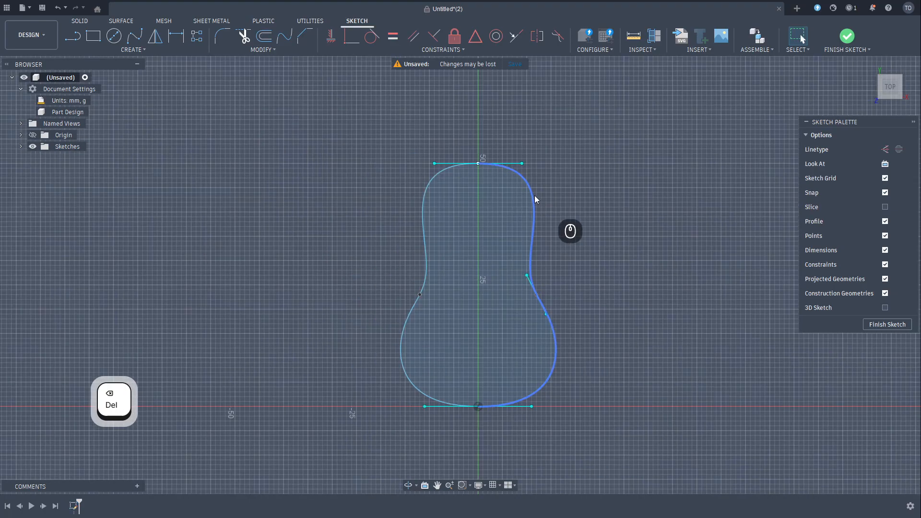
pyautogui.click(534, 195)
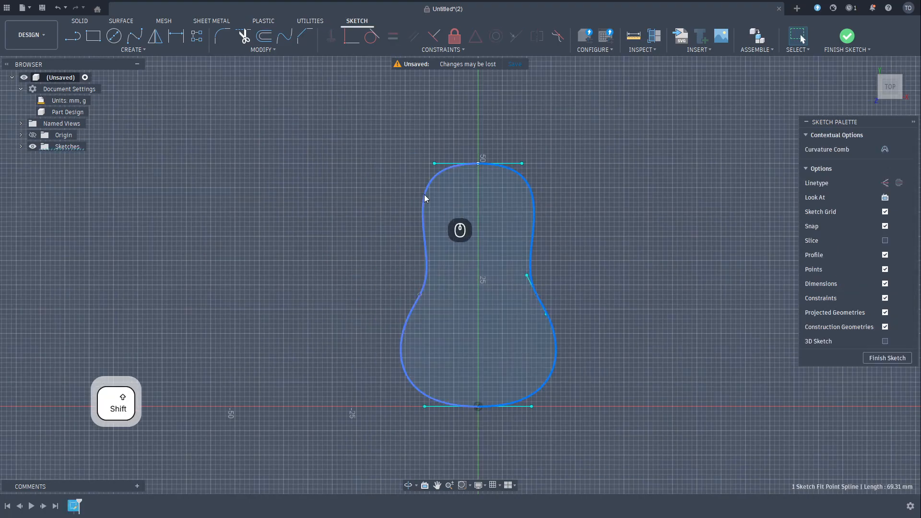
pyautogui.keyDown('shift'); pyautogui.click(425, 194); pyautogui.keyUp('shift')
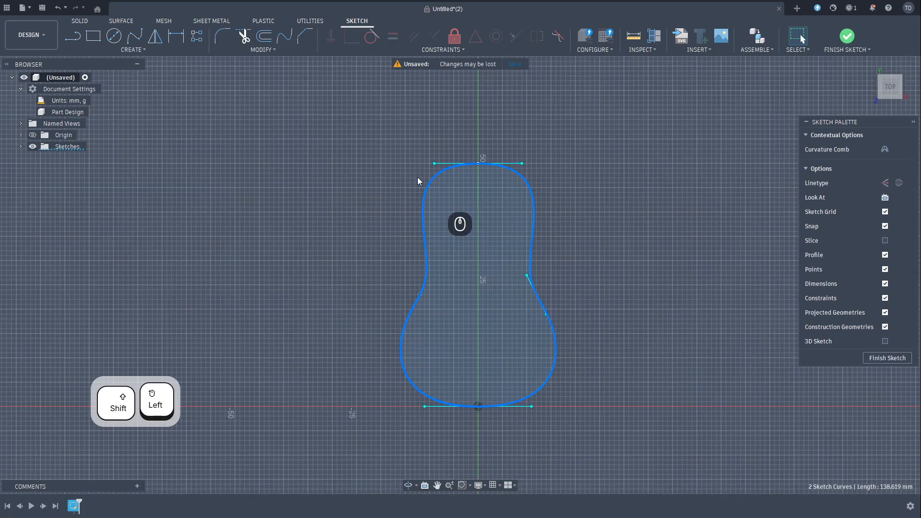
pyautogui.click(265, 38)
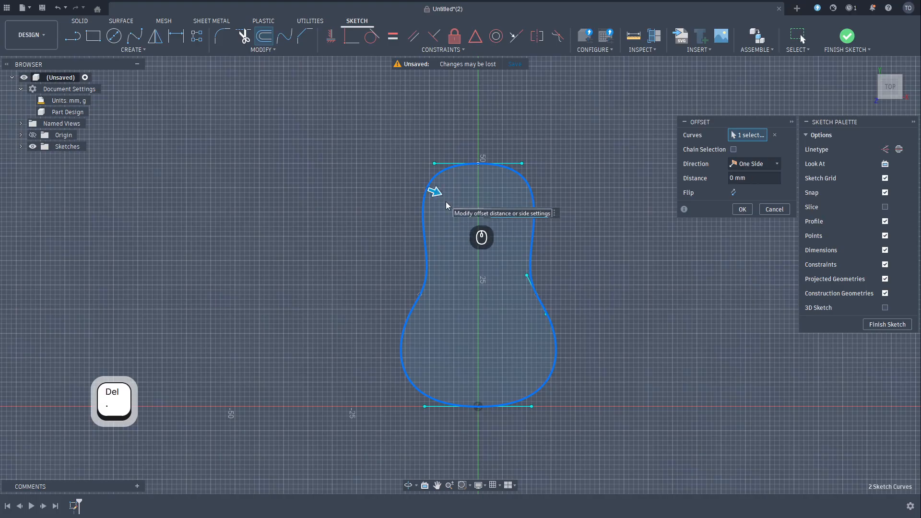
pyautogui.write('45')
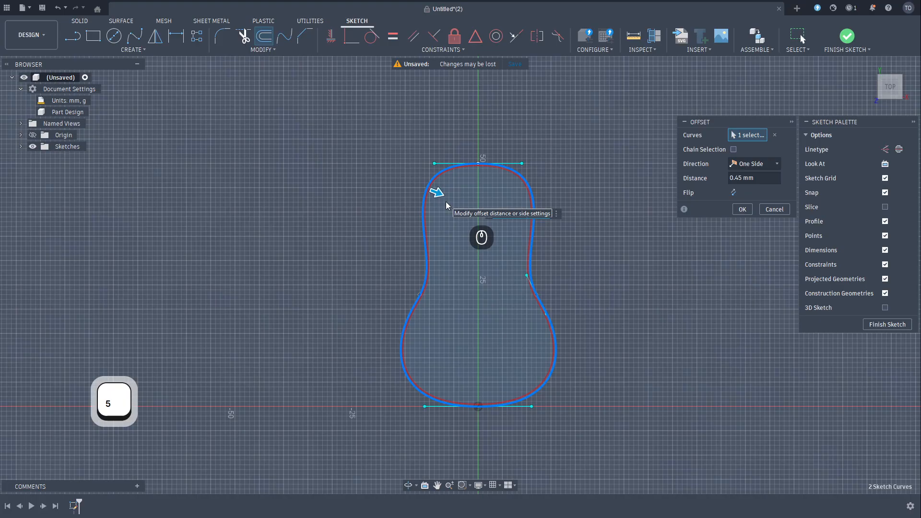
pyautogui.scroll(2, 436, 197)
pyautogui.scroll(-3, 436, 200)
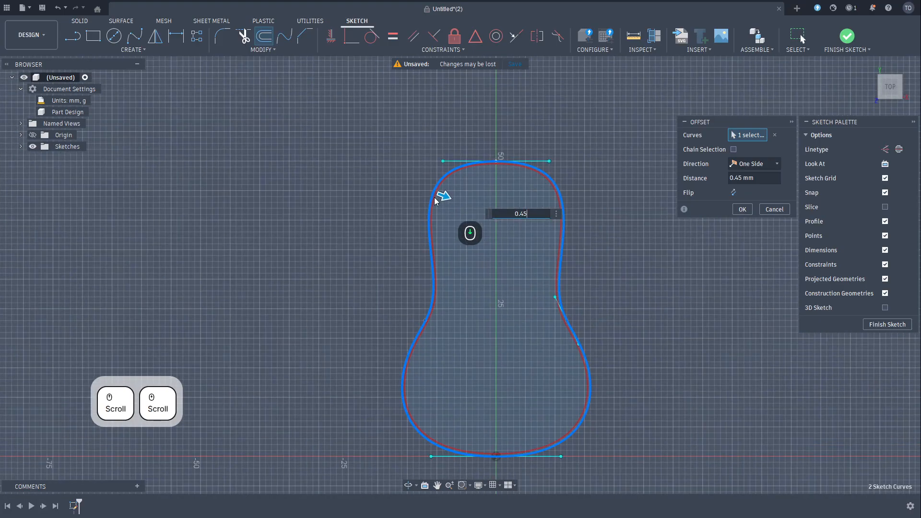
pyautogui.scroll(-3, 436, 200)
pyautogui.moveTo(432, 175); pyautogui.dragTo(310, 132, button='middle')
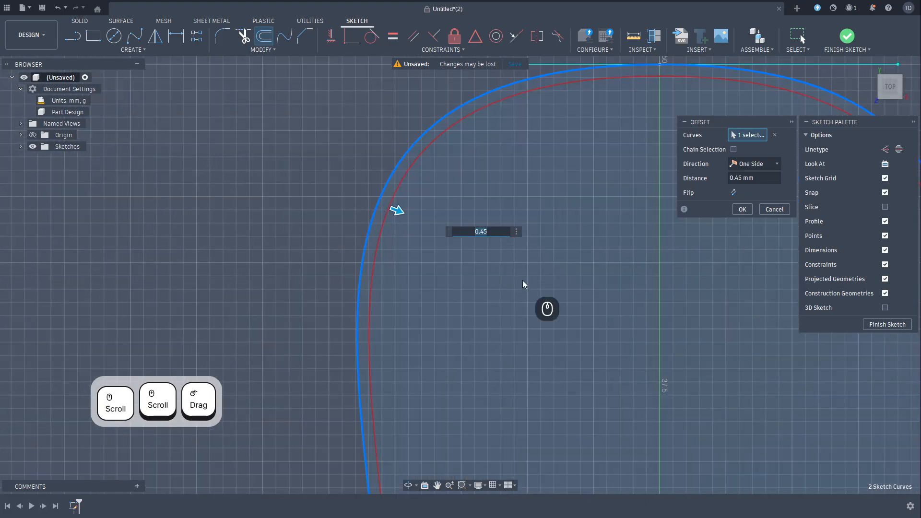
# Reverse the offset to -0.45 mm so it lies outside the spline profile, and apply it
pyautogui.click(468, 232)
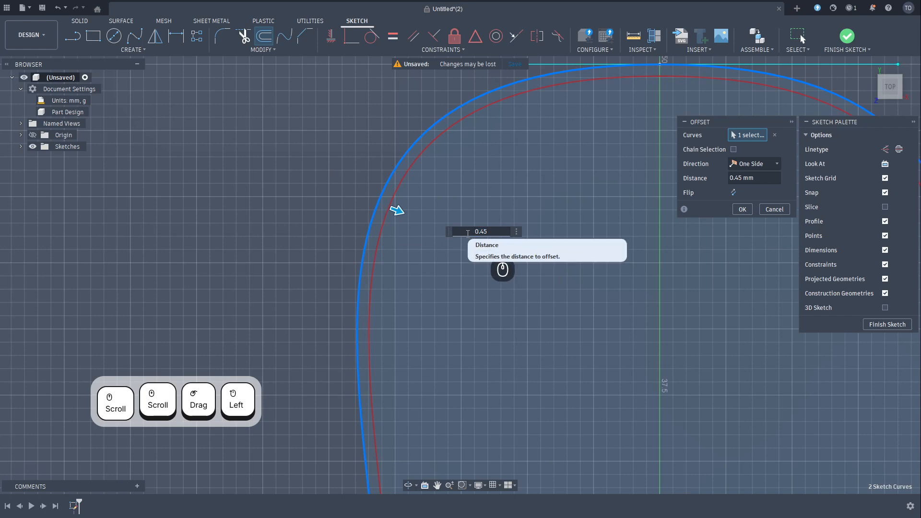
pyautogui.write('-')
pyautogui.scroll(1, 459, 297)
pyautogui.scroll(3, 452, 318)
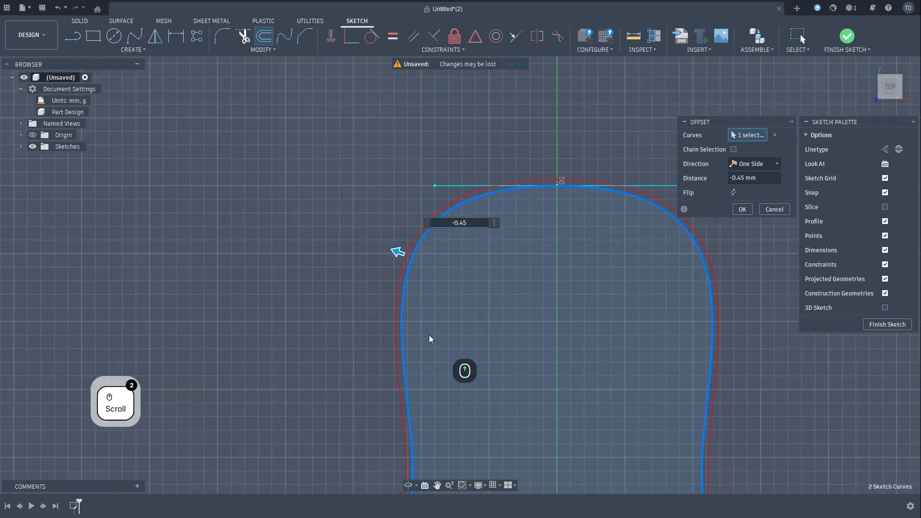
pyautogui.moveTo(427, 330); pyautogui.dragTo(376, 201, button='middle')
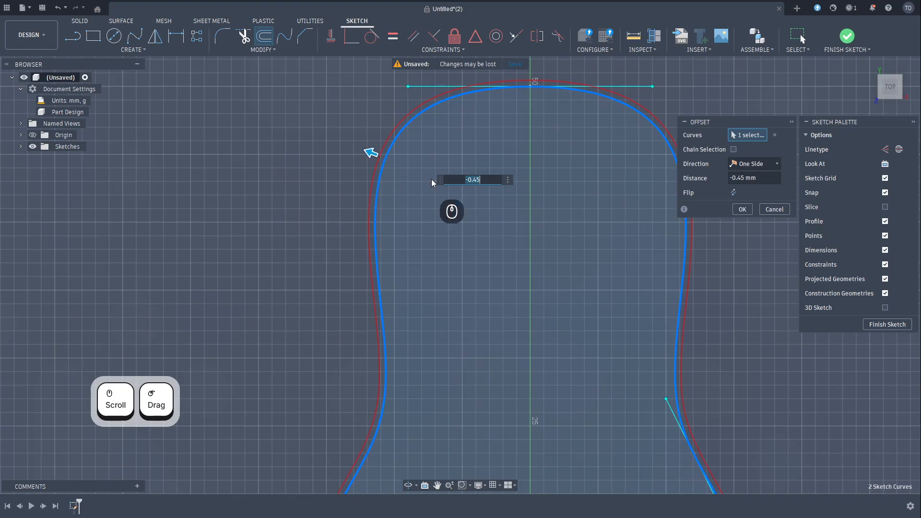
pyautogui.click(741, 209)
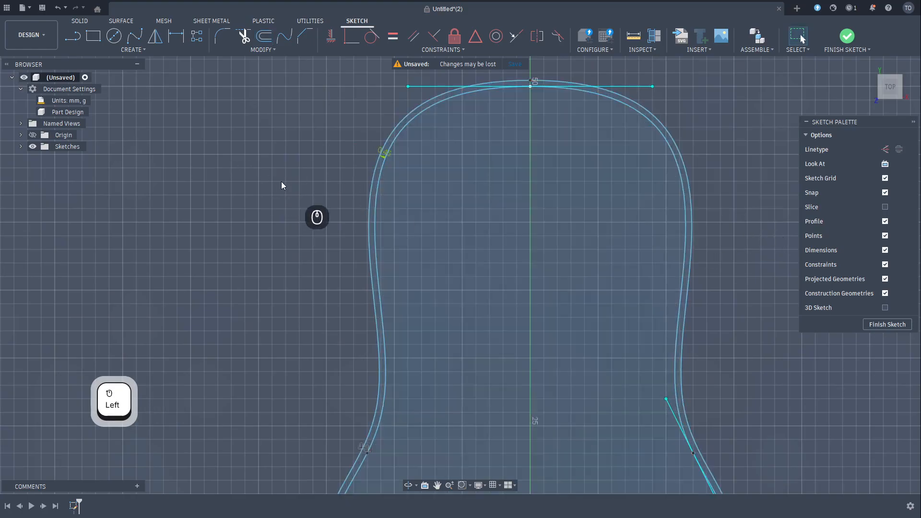
# Select the thin ring profile between the original and offset outlines and finish the sketch
pyautogui.scroll(2, 282, 182)
pyautogui.moveTo(281, 182)
pyautogui.mouseDown(button='middle')
pyautogui.moveTo(278, 210)
pyautogui.moveTo(266, 158)
pyautogui.mouseUp(button='middle')
pyautogui.scroll(-5, 497, 401)
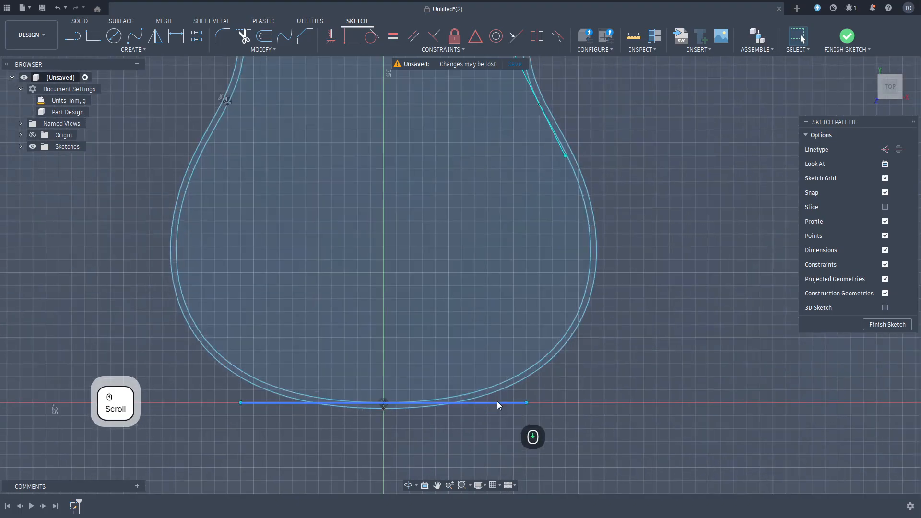
pyautogui.scroll(2, 576, 333)
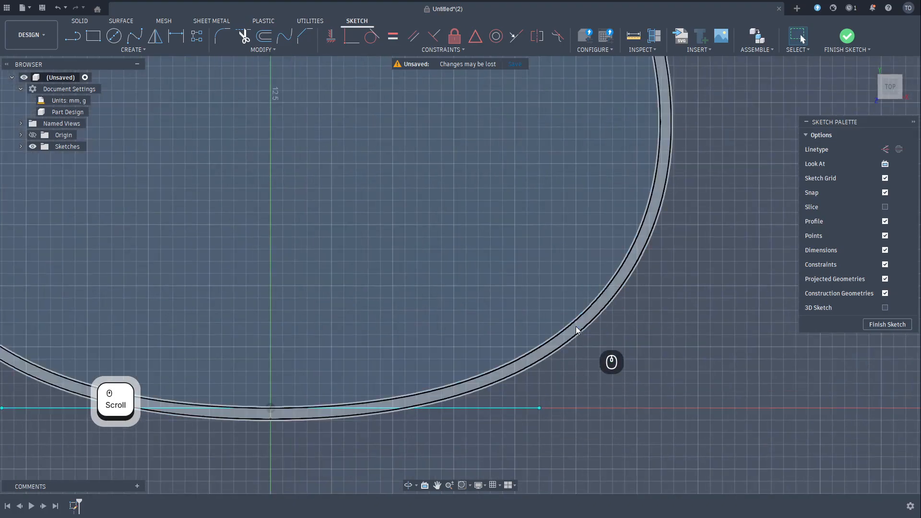
pyautogui.click(579, 330)
pyautogui.scroll(3, 662, 336)
pyautogui.moveTo(704, 184); pyautogui.dragTo(538, 363, button='middle')
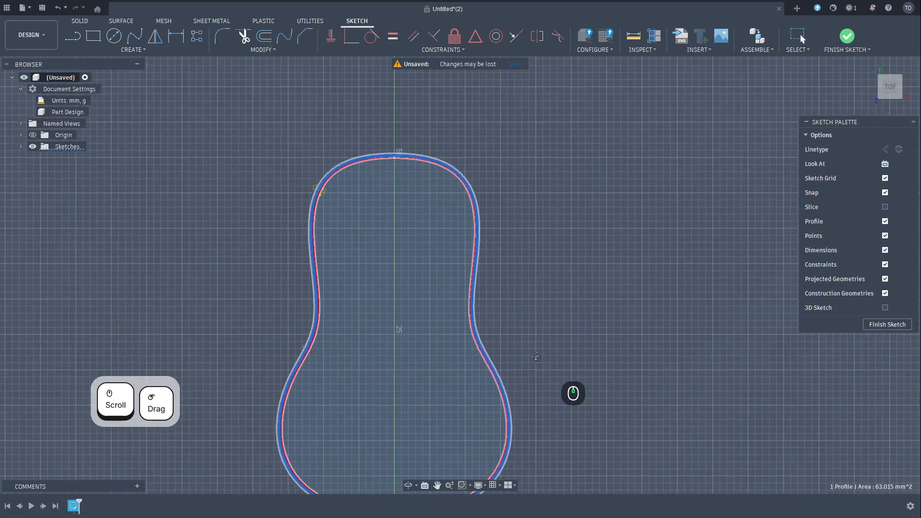
pyautogui.moveTo(544, 330)
pyautogui.keyDown('shift'); pyautogui.mouseDown(button='middle')
pyautogui.moveTo(571, 344)
pyautogui.moveTo(548, 328)
pyautogui.moveTo(557, 289)
pyautogui.moveTo(565, 301)
pyautogui.mouseUp(button='middle'); pyautogui.keyUp('shift')
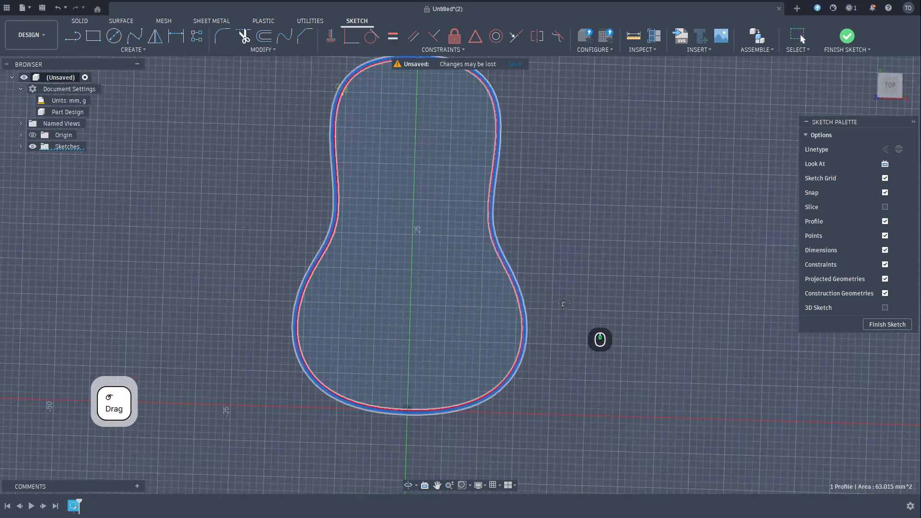
pyautogui.click(876, 326)
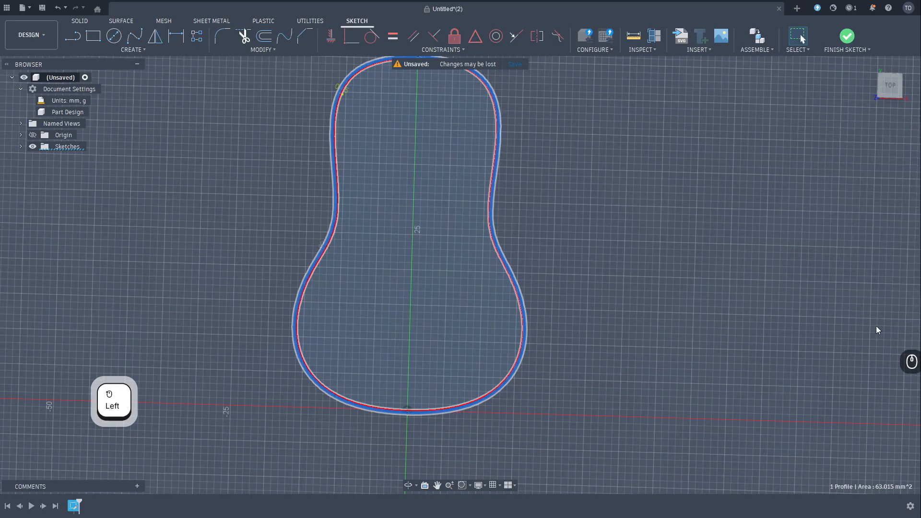
# Extrude the selected thin ring profile 19 mm as a new body and view the thin-walled result from several angles
pyautogui.keyDown('shift'); pyautogui.moveTo(574, 417); pyautogui.dragTo(616, 375, button='middle'); pyautogui.keyUp('shift')
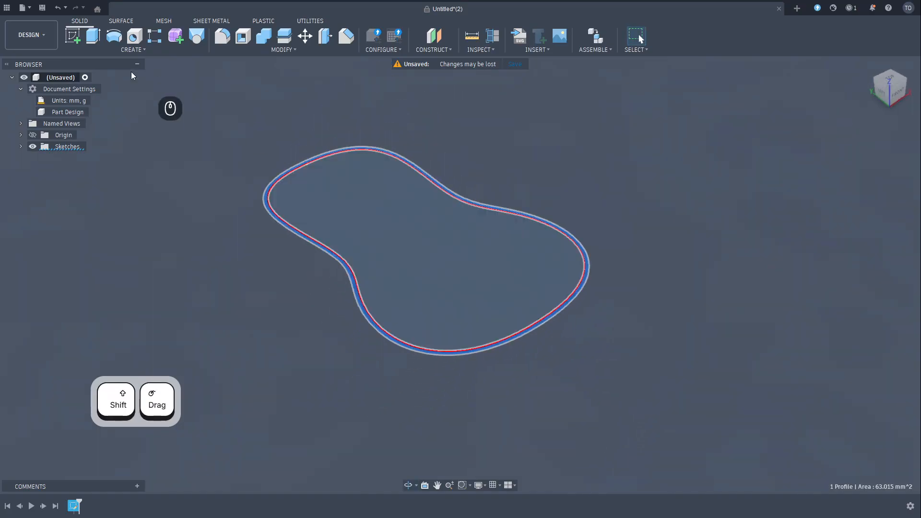
pyautogui.click(94, 39)
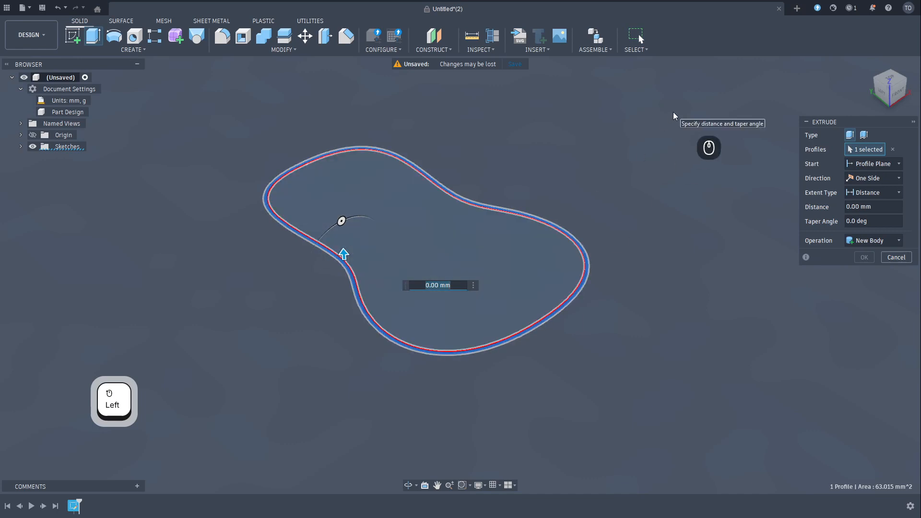
pyautogui.write('19')
pyautogui.press('Return')
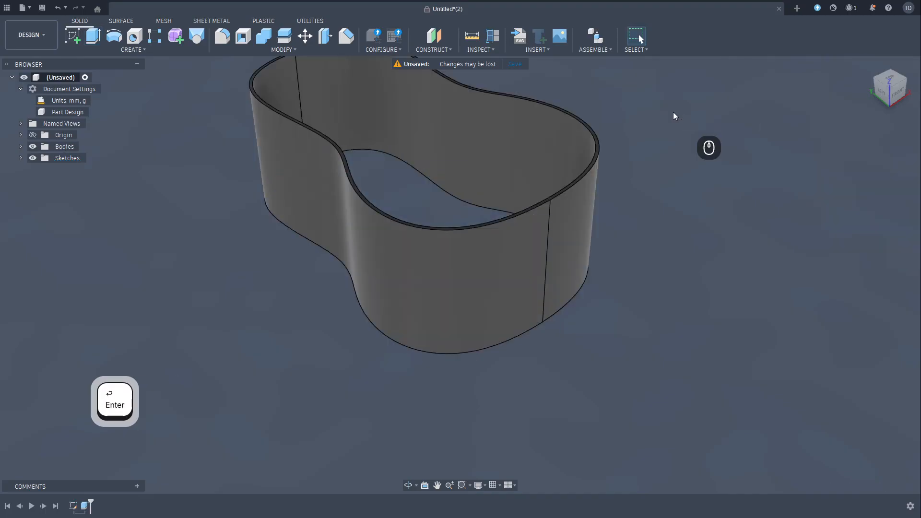
pyautogui.scroll(-3, 619, 307)
pyautogui.keyDown('shift'); pyautogui.moveTo(631, 285); pyautogui.dragTo(444, 275, button='middle'); pyautogui.keyUp('shift')
pyautogui.keyDown('shift'); pyautogui.moveTo(480, 312); pyautogui.dragTo(468, 337, button='middle'); pyautogui.keyUp('shift')
pyautogui.keyDown('shift'); pyautogui.moveTo(432, 301); pyautogui.dragTo(541, 292, button='middle'); pyautogui.keyUp('shift')
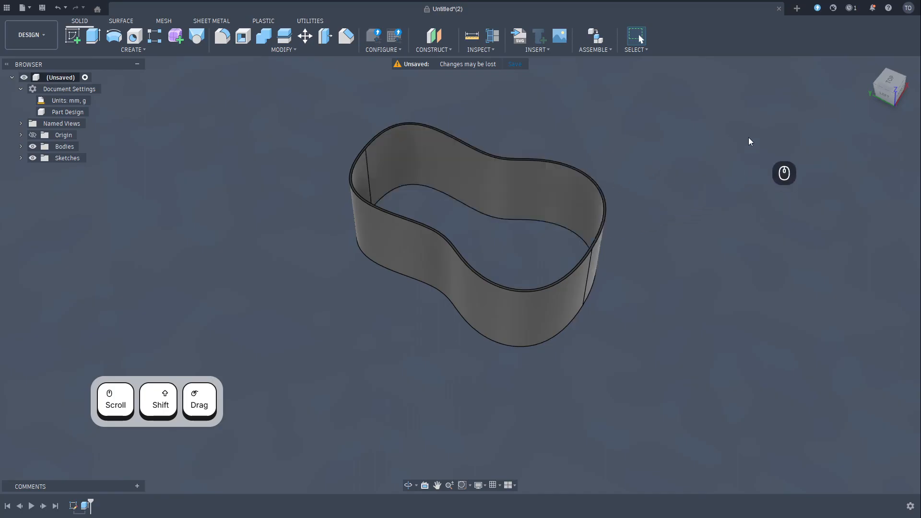
# Undo the 19 mm extrusion and the sketch finish to return to editing the sketch
pyautogui.press('ctrl')
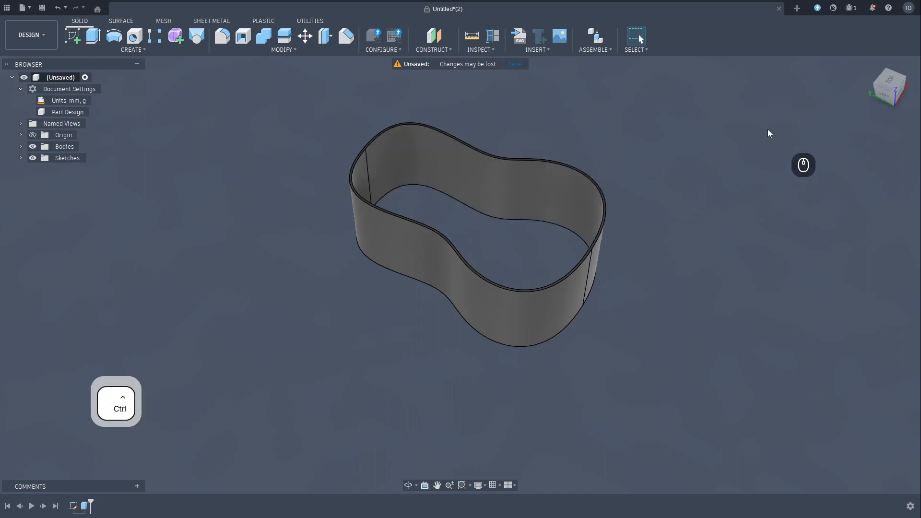
pyautogui.hotkey('ctrl', 'z')
pyautogui.hotkey('ctrl', 'z')
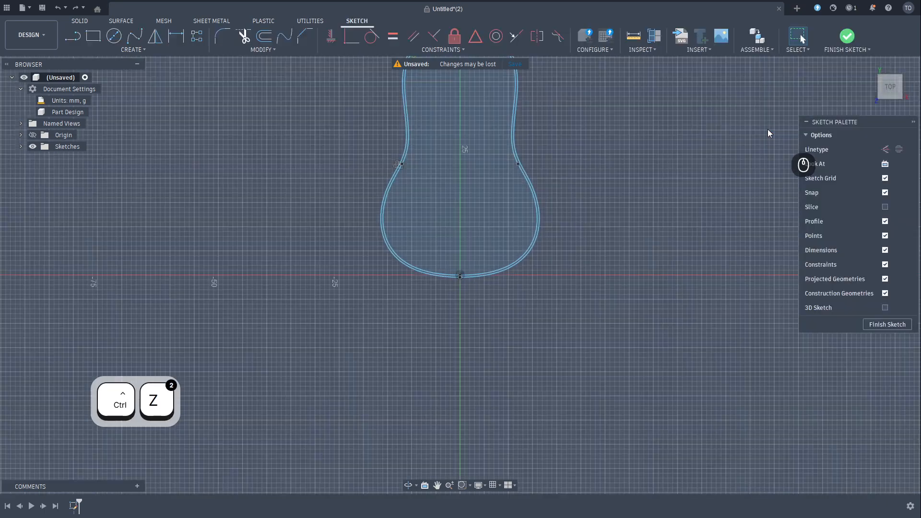
# Select both halves of the original inner spline and start an offset placed about 1.8 mm outside it
pyautogui.moveTo(575, 179); pyautogui.dragTo(571, 281, button='middle')
pyautogui.scroll(3, 576, 202)
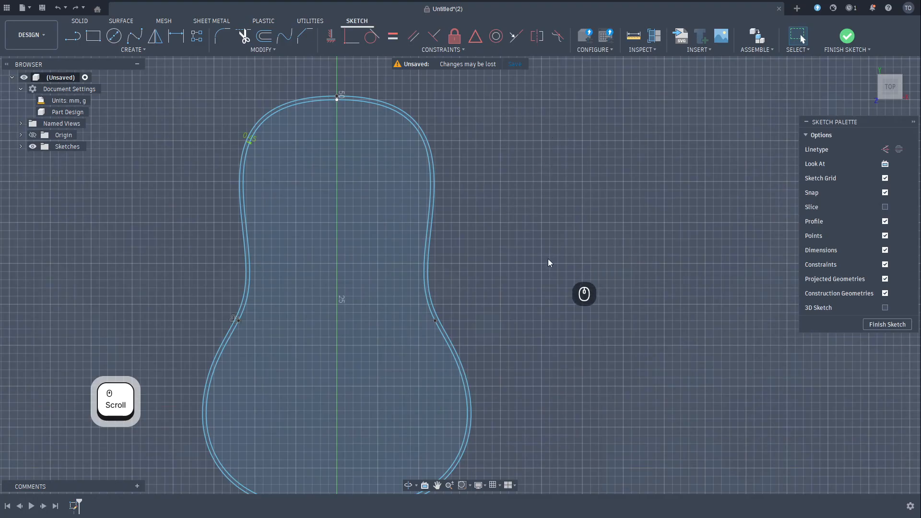
pyautogui.moveTo(547, 261)
pyautogui.mouseDown(button='middle')
pyautogui.moveTo(604, 241)
pyautogui.moveTo(568, 249)
pyautogui.moveTo(576, 220)
pyautogui.mouseUp(button='middle')
pyautogui.scroll(-1, 602, 245)
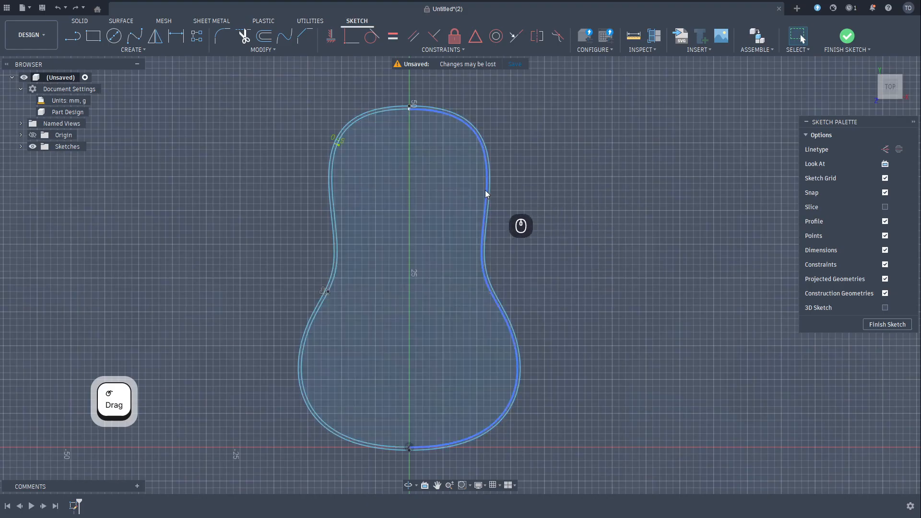
pyautogui.doubleClick(489, 187)
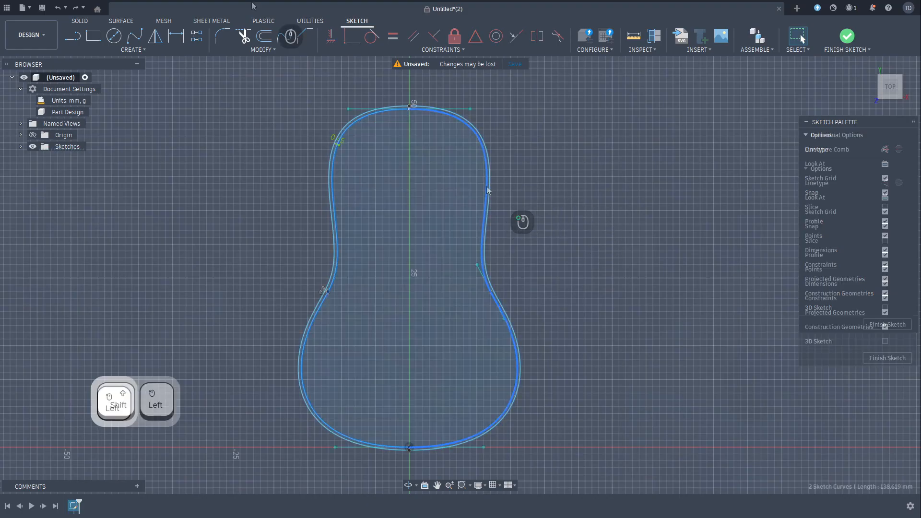
pyautogui.click(264, 36)
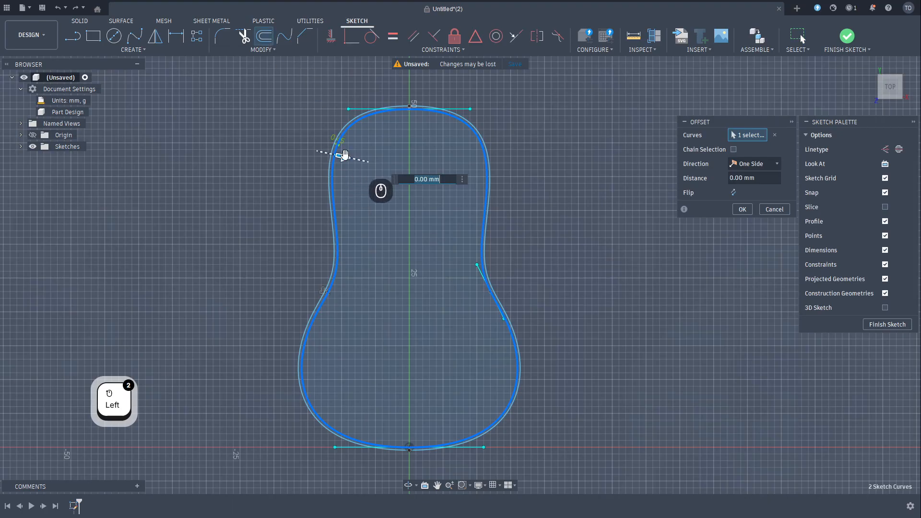
pyautogui.moveTo(324, 153); pyautogui.dragTo(313, 152)
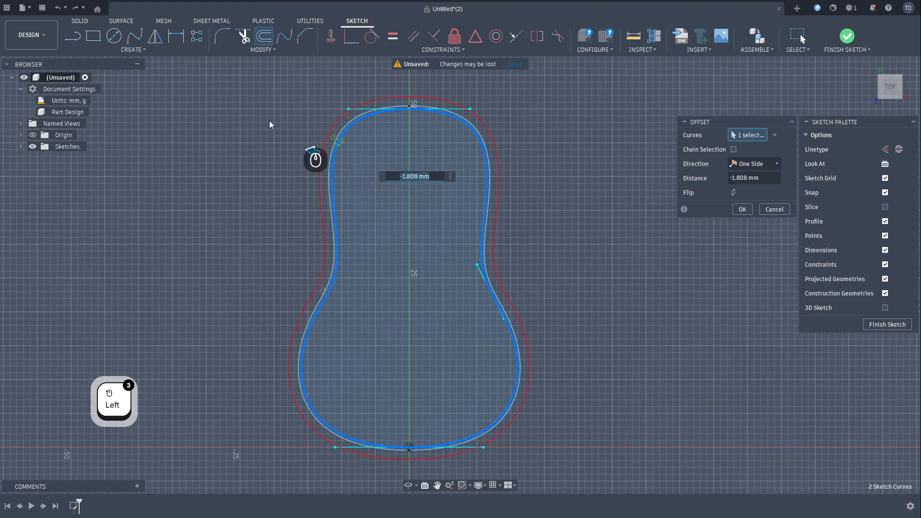
# Set the offset distance to -0.90 mm so the new outline lies outside the profile, and apply it
pyautogui.scroll(3, 295, 154)
pyautogui.press('BackSpace')
pyautogui.write('0.')
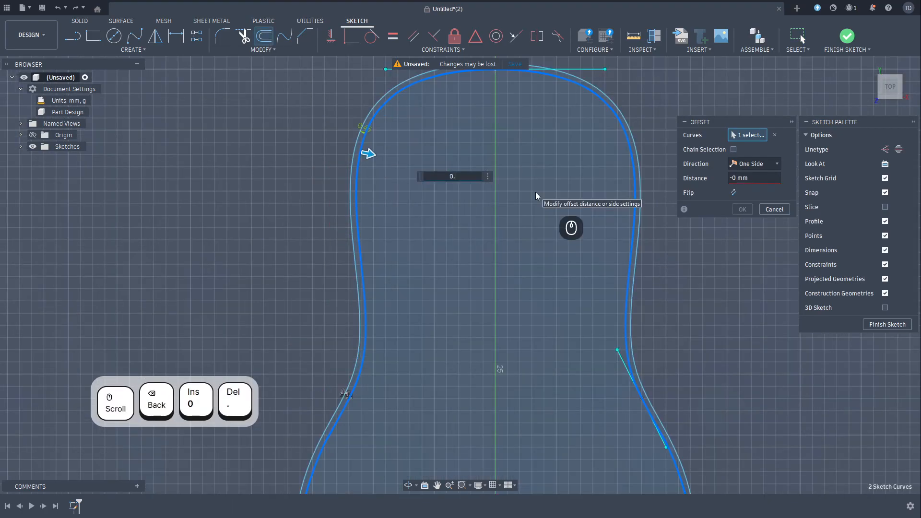
pyautogui.write('90')
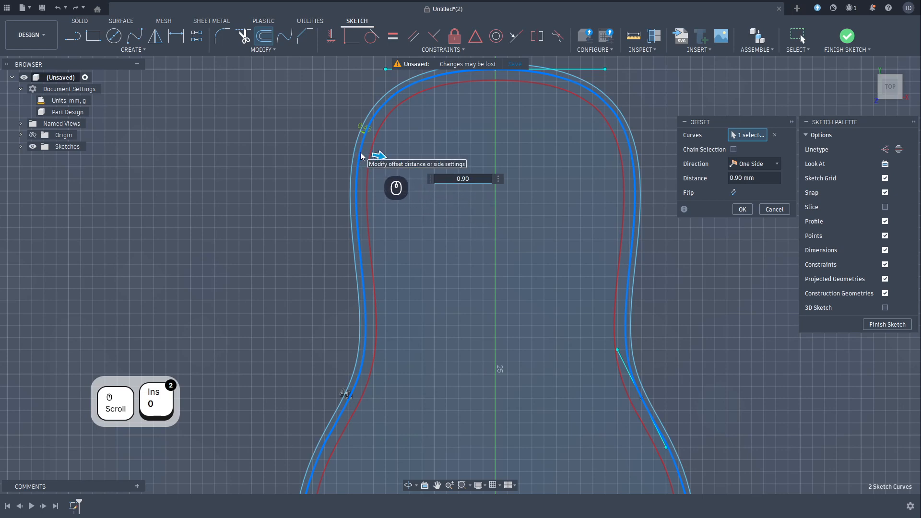
pyautogui.click(452, 181)
pyautogui.write('-')
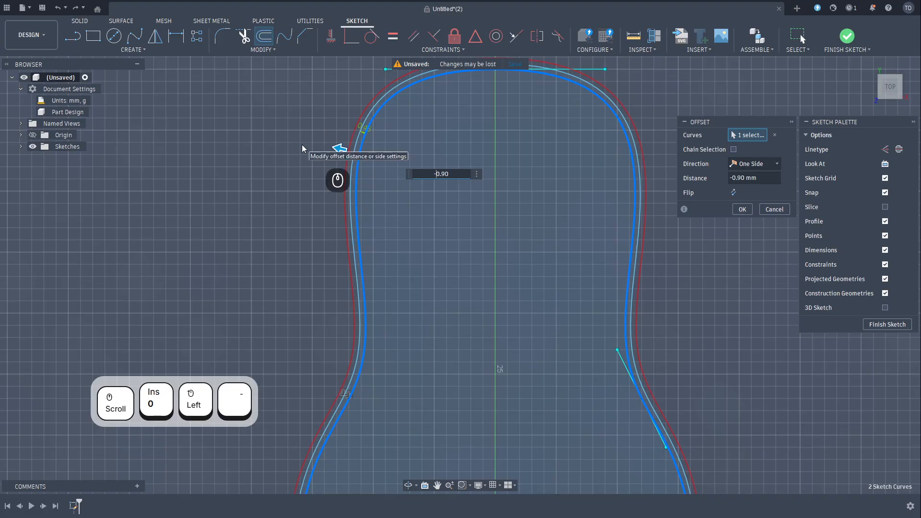
pyautogui.press('Return')
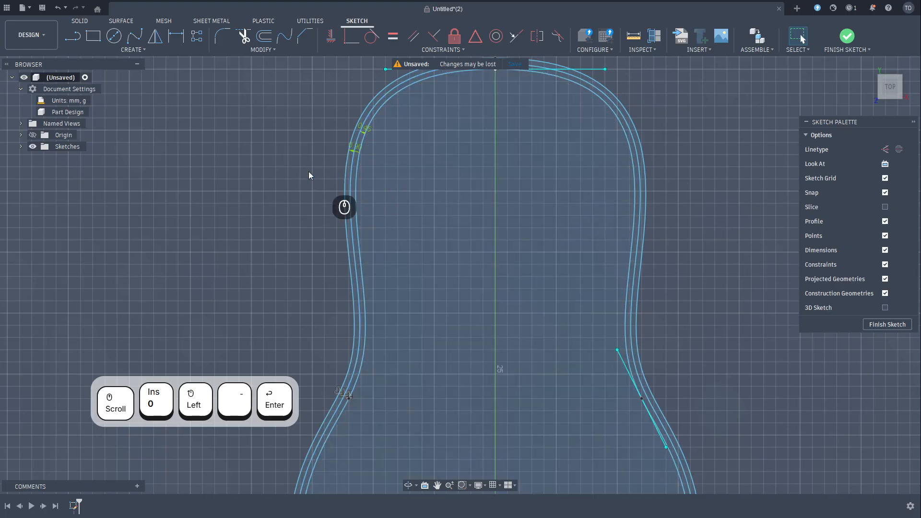
# Offset both halves of the innermost spline outward by 3 mm and finish the sketch
pyautogui.scroll(-5, 293, 180)
pyautogui.moveTo(293, 180); pyautogui.dragTo(308, 186, button='middle')
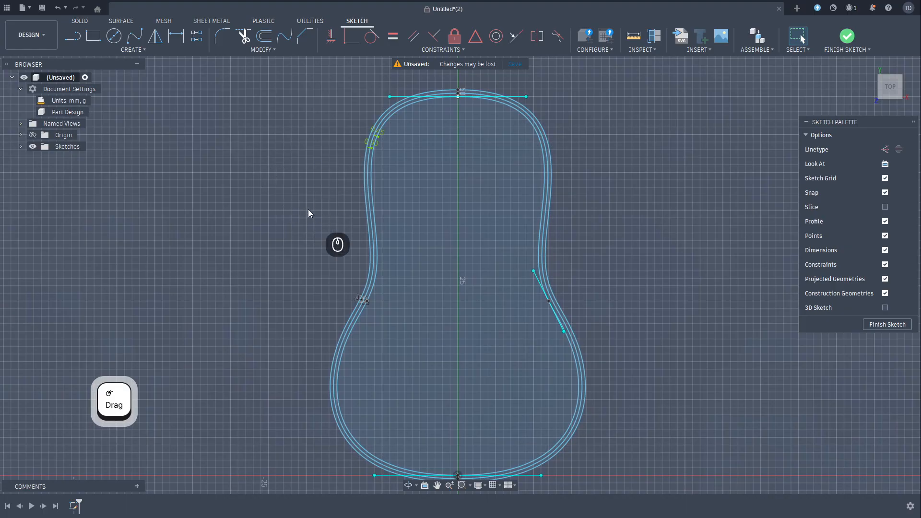
pyautogui.click(374, 185)
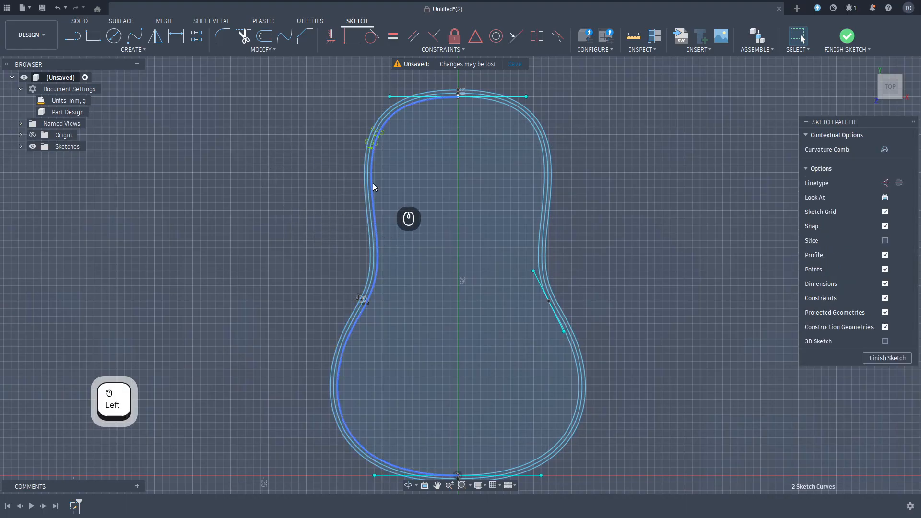
pyautogui.press('shift')
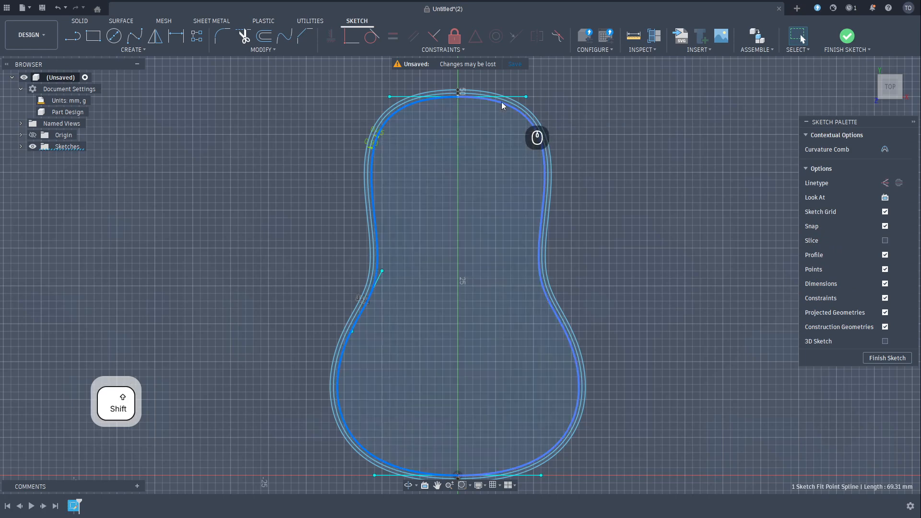
pyautogui.keyDown('shift'); pyautogui.click(502, 102); pyautogui.keyUp('shift')
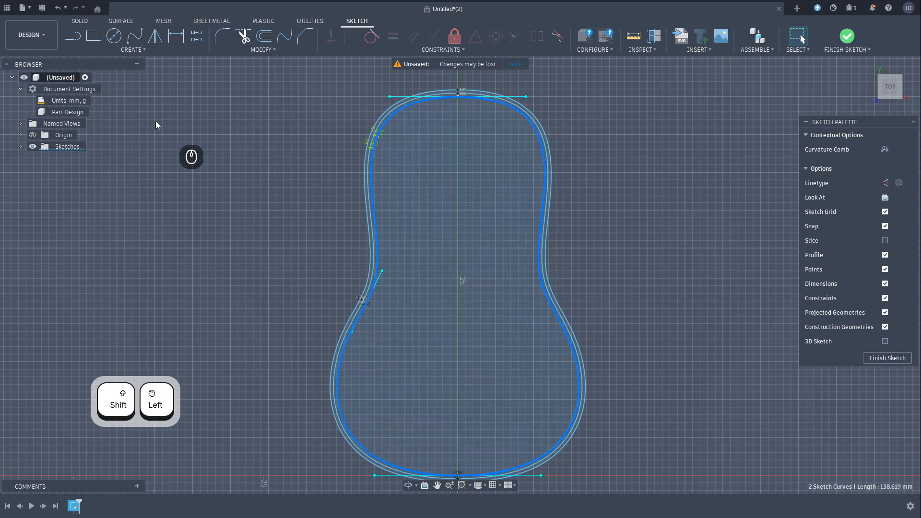
pyautogui.click(257, 39)
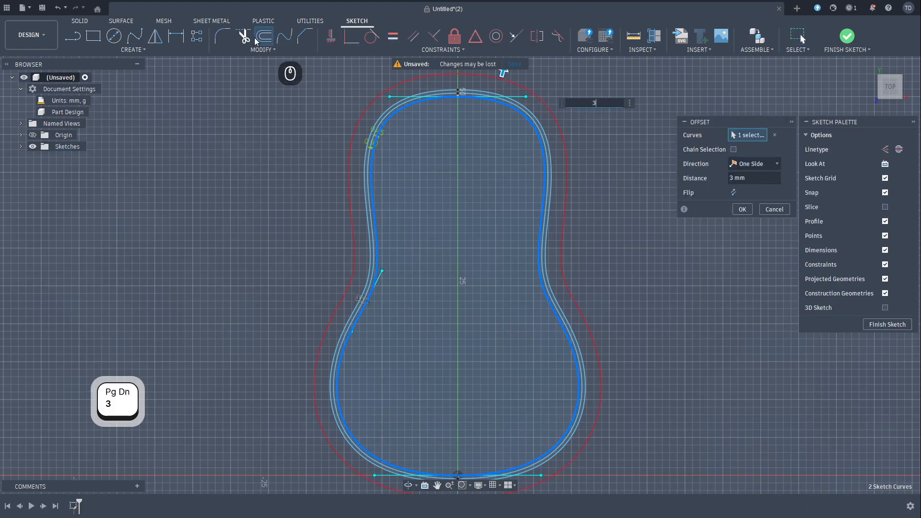
pyautogui.press('Return')
pyautogui.keyDown('shift'); pyautogui.moveTo(230, 120); pyautogui.dragTo(159, 163, button='middle'); pyautogui.keyUp('shift')
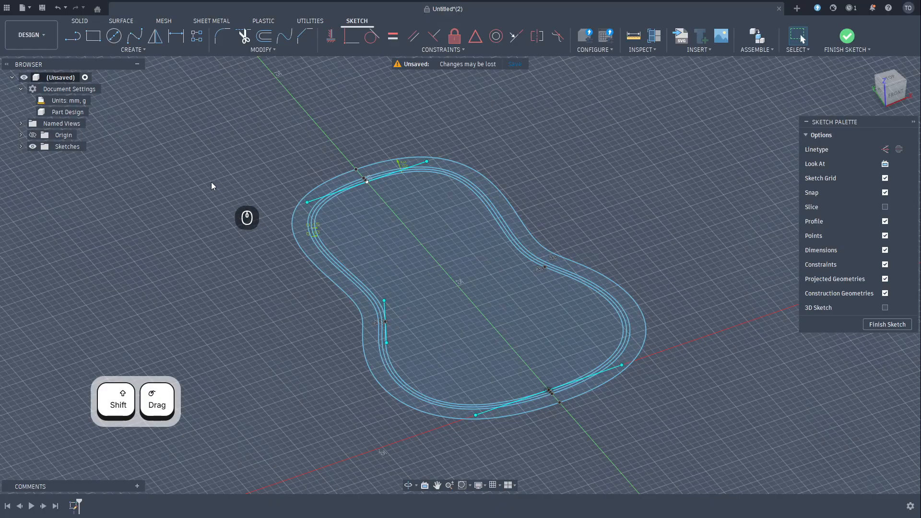
pyautogui.click(872, 325)
# Examine the nested outlines, list the sketches and origin geometry in the browser, and toggle their visibility
pyautogui.scroll(-5, 489, 248)
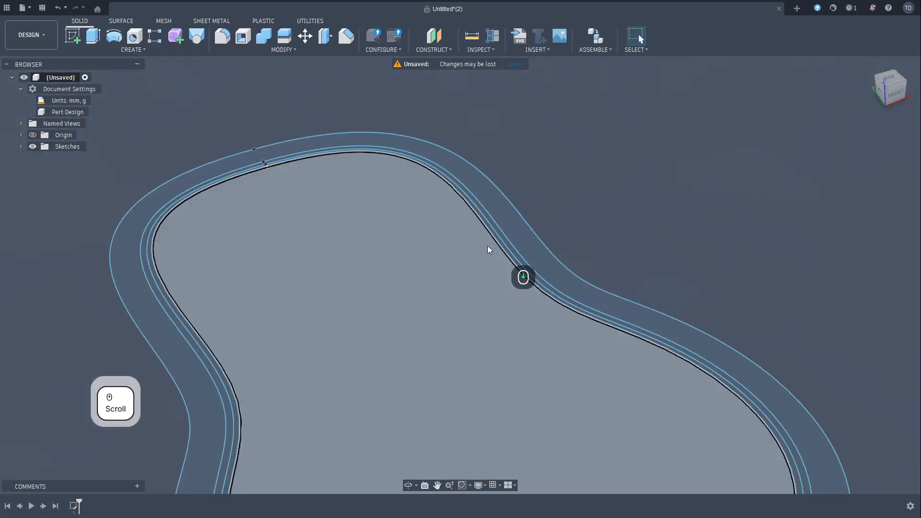
pyautogui.scroll(-3, 488, 249)
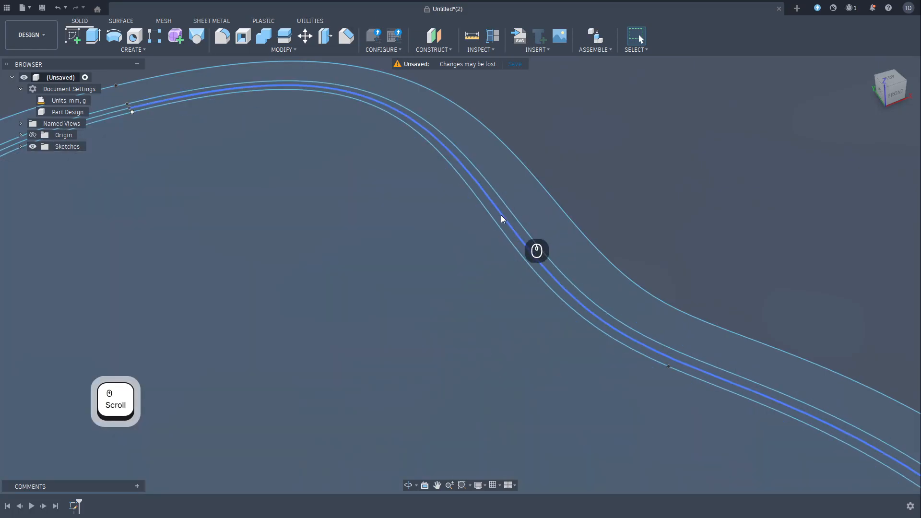
pyautogui.click(21, 146)
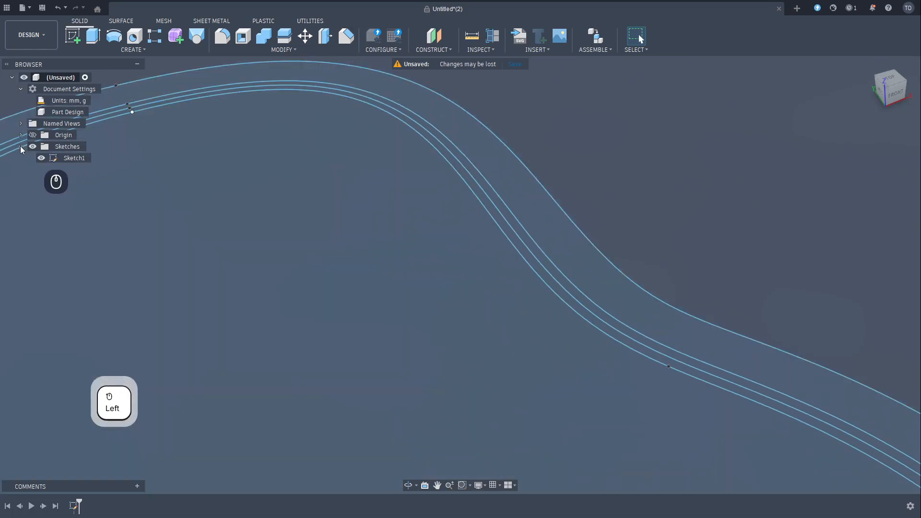
pyautogui.click(44, 157)
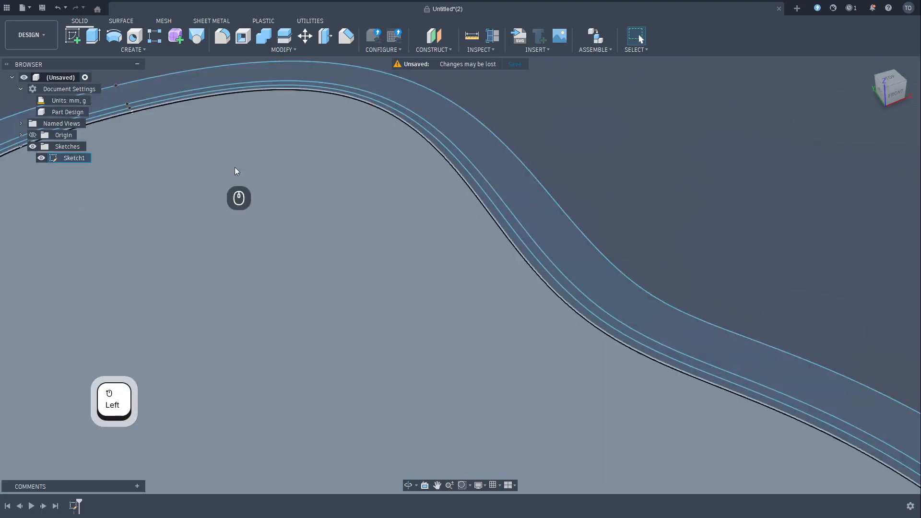
pyautogui.scroll(-4, 442, 219)
pyautogui.click(40, 158)
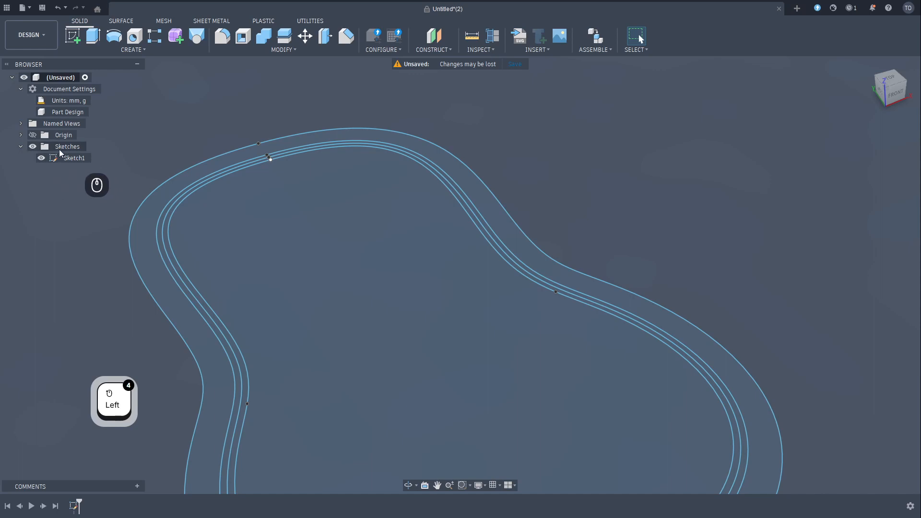
pyautogui.click(22, 135)
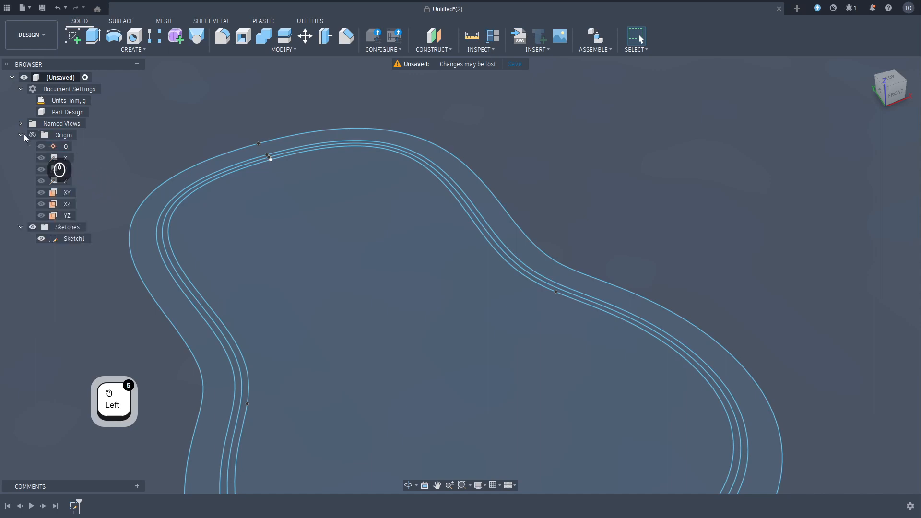
pyautogui.click(21, 135)
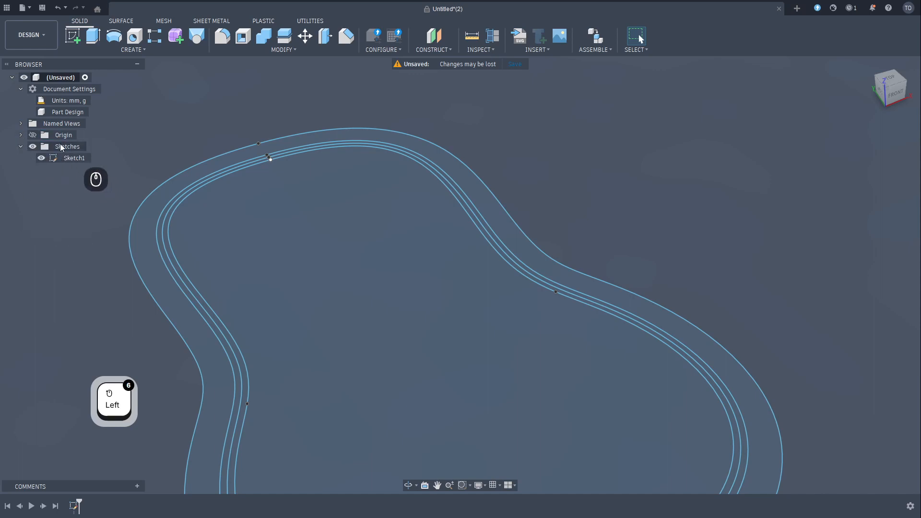
pyautogui.click(33, 136)
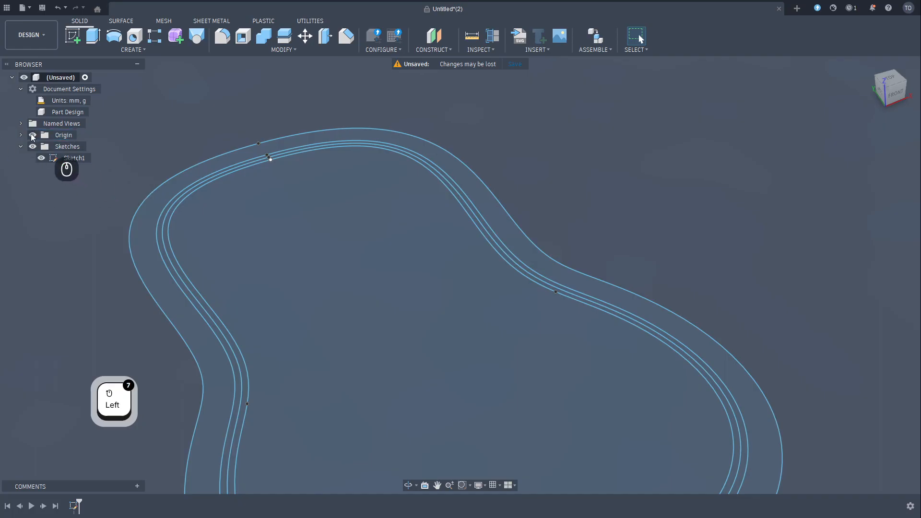
# Select the innermost thin ring profile between the nested outlines and extrude it 19 mm as a new body
pyautogui.scroll(6, 568, 279)
pyautogui.click(572, 259)
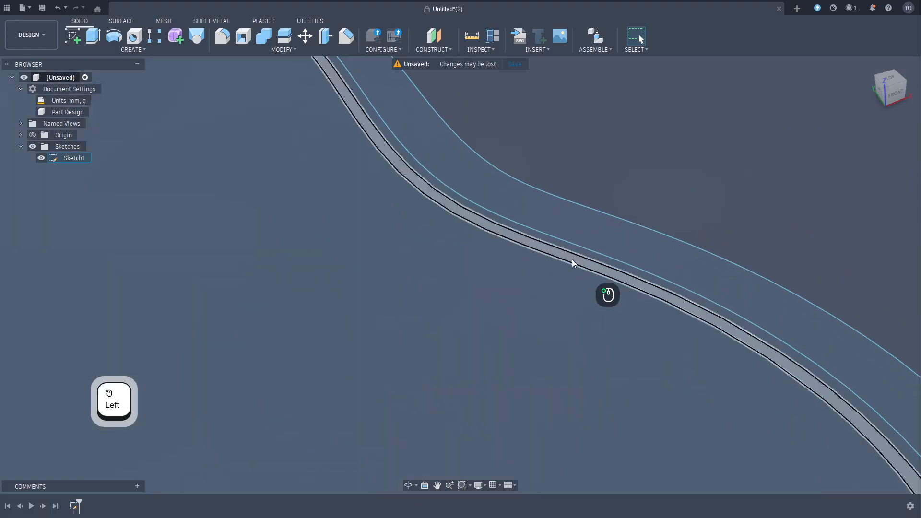
pyautogui.scroll(-8, 691, 219)
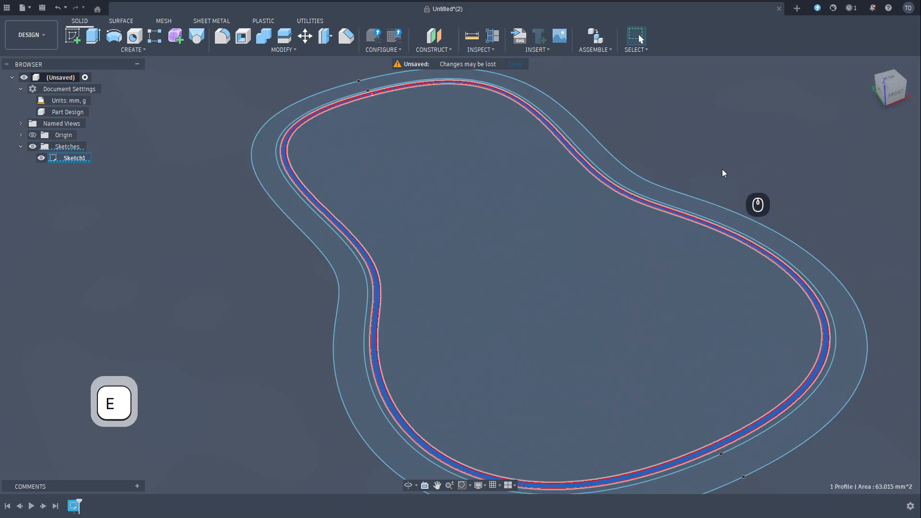
pyautogui.press('e')
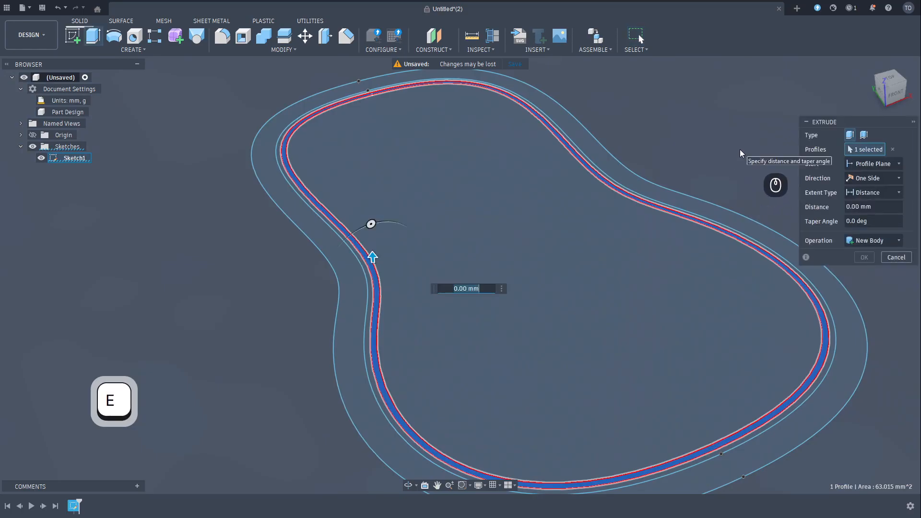
pyautogui.write('19')
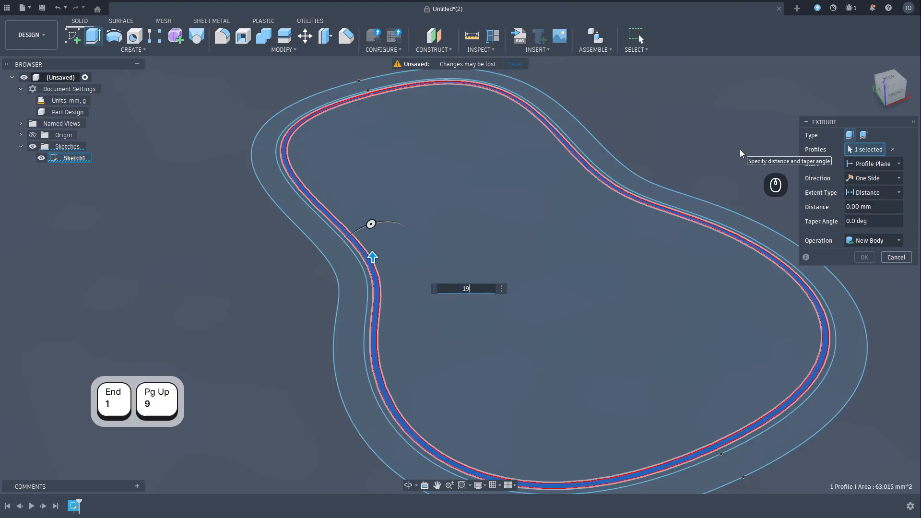
pyautogui.press('Return')
pyautogui.scroll(-5, 366, 290)
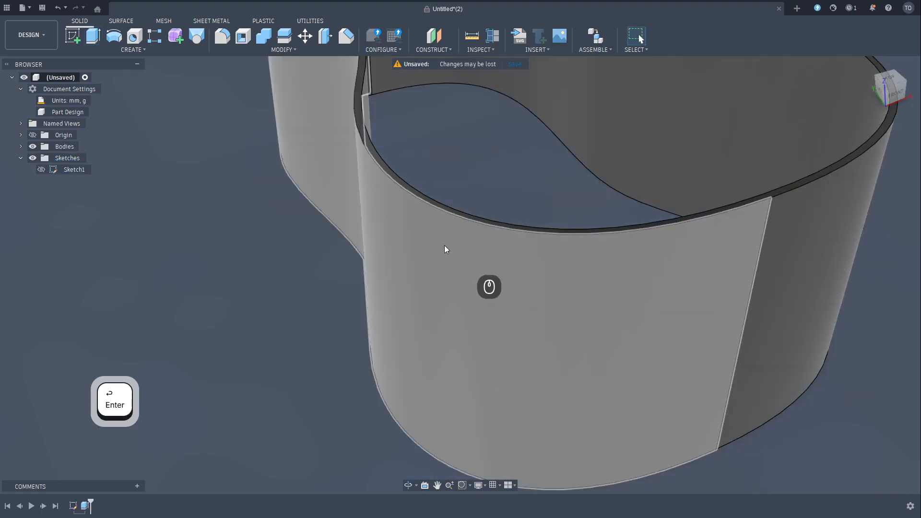
pyautogui.moveTo(290, 307); pyautogui.dragTo(341, 326, button='middle')
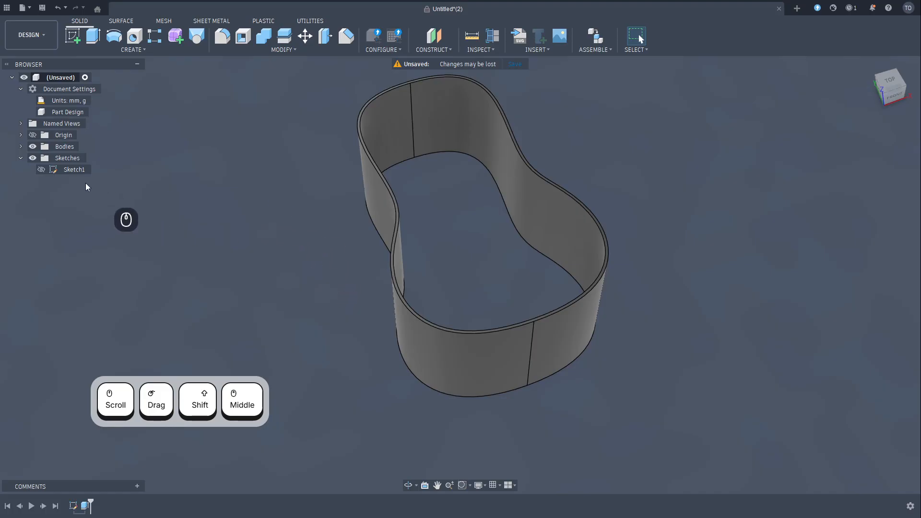
# Make Sketch1 visible again so its nested outlines show around the extruded body
pyautogui.click(42, 169)
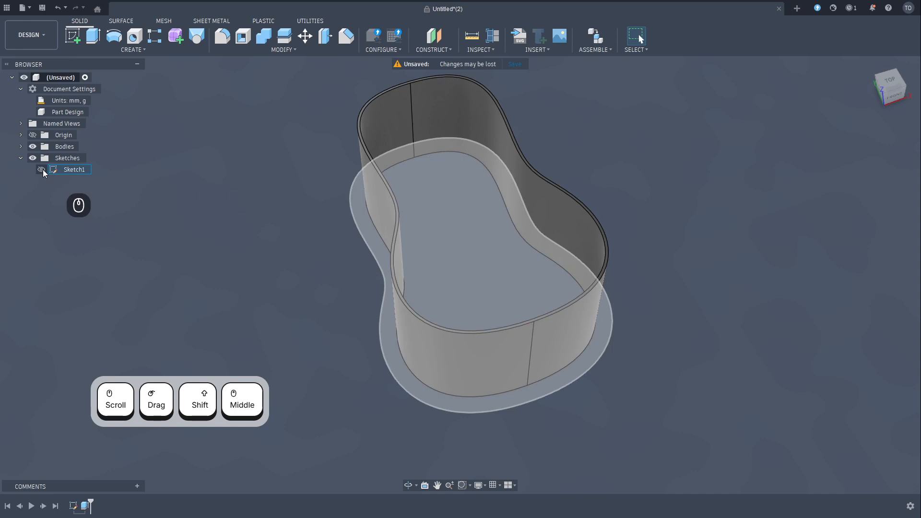
pyautogui.click(42, 169)
pyautogui.click(39, 170)
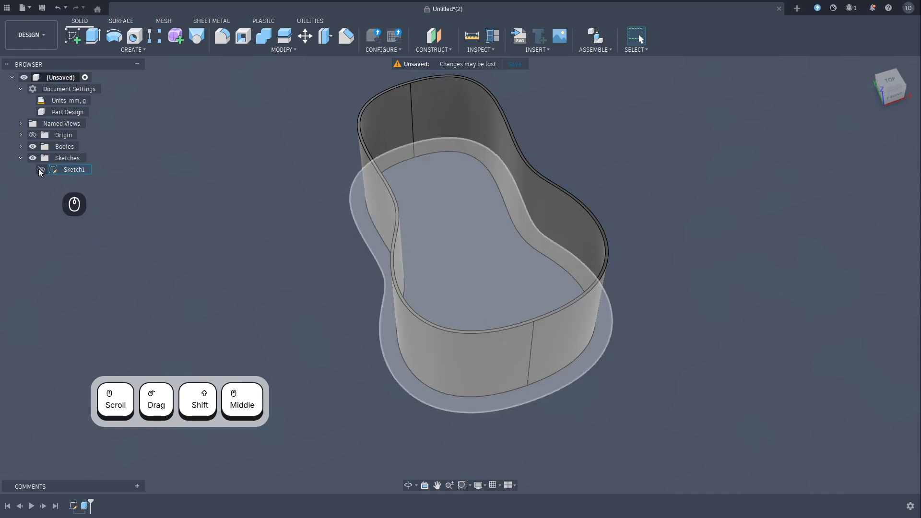
pyautogui.click(41, 169)
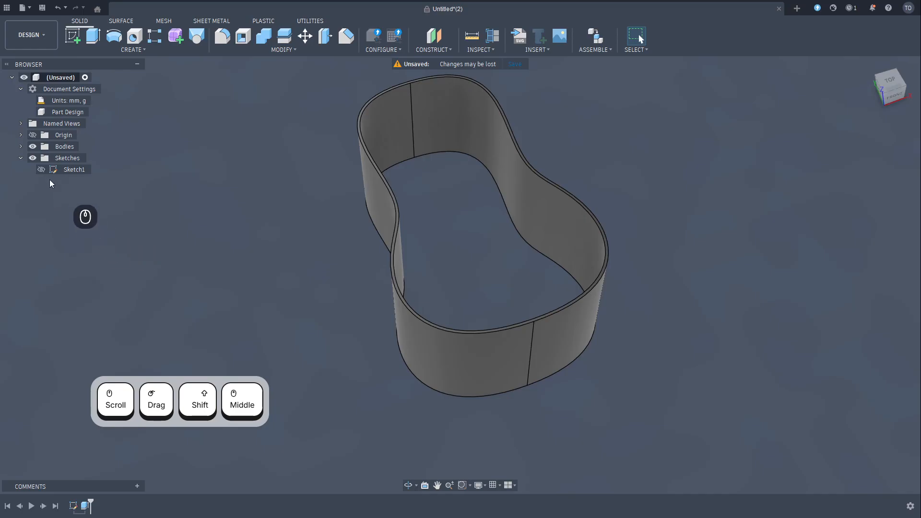
pyautogui.click(39, 170)
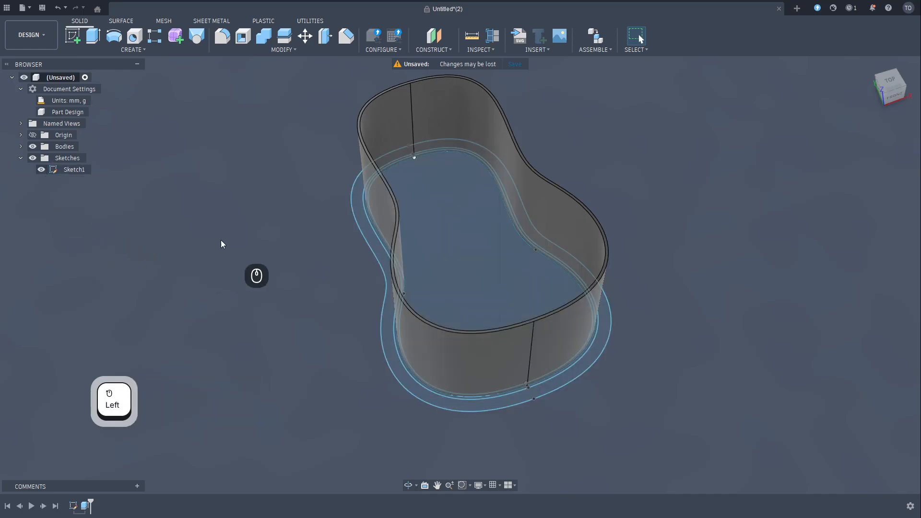
# Select the narrow ring profile of Sketch1 directly outside the extruded wall
pyautogui.scroll(-8, 394, 375)
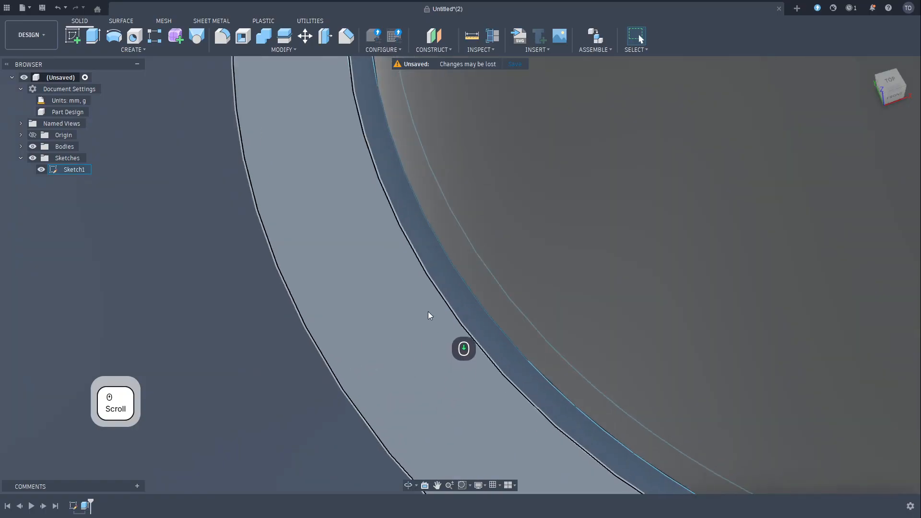
pyautogui.click(446, 289)
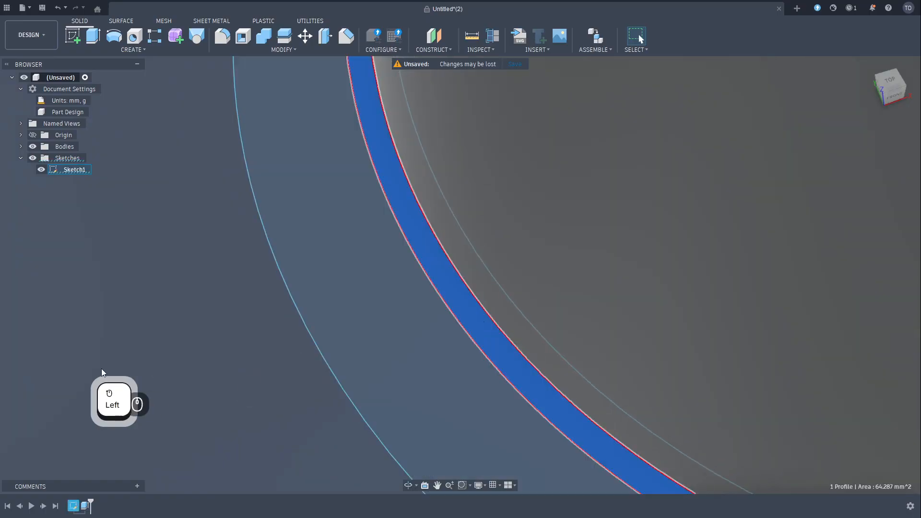
# Extrude the selected thin ring profile around the existing wall to a height of 16 mm
pyautogui.scroll(10, 219, 315)
pyautogui.moveTo(496, 399); pyautogui.dragTo(630, 331, button='middle')
pyautogui.write('e')
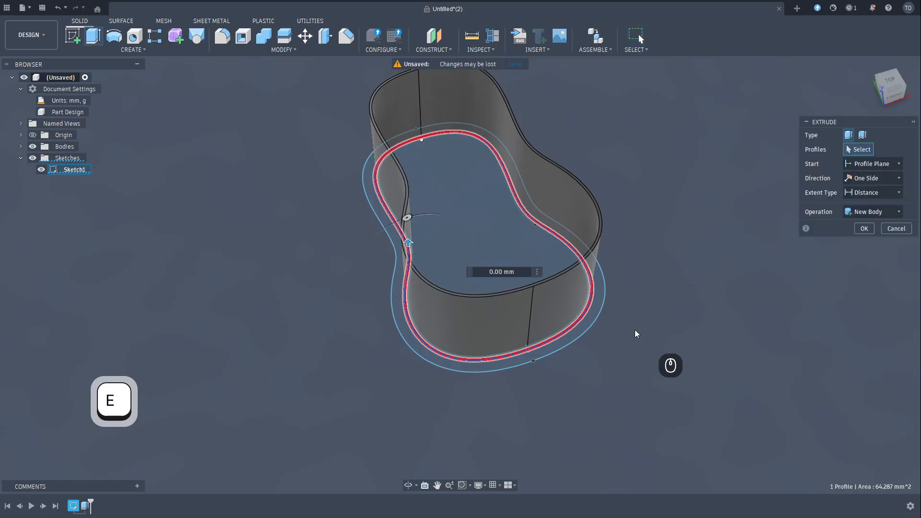
pyautogui.write('16')
pyautogui.press('Return')
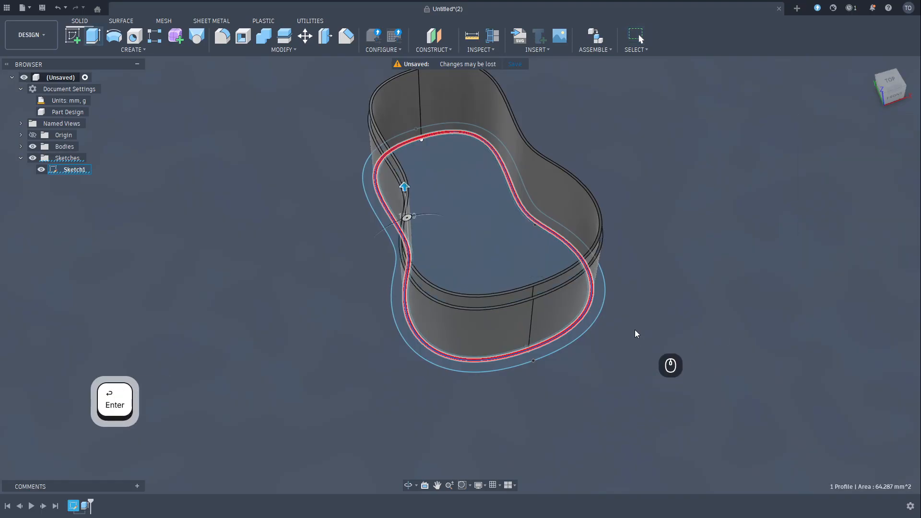
# Extrude the wide outermost ring profile 3 mm as a joined base flange and hide the sketch
pyautogui.scroll(4, 578, 326)
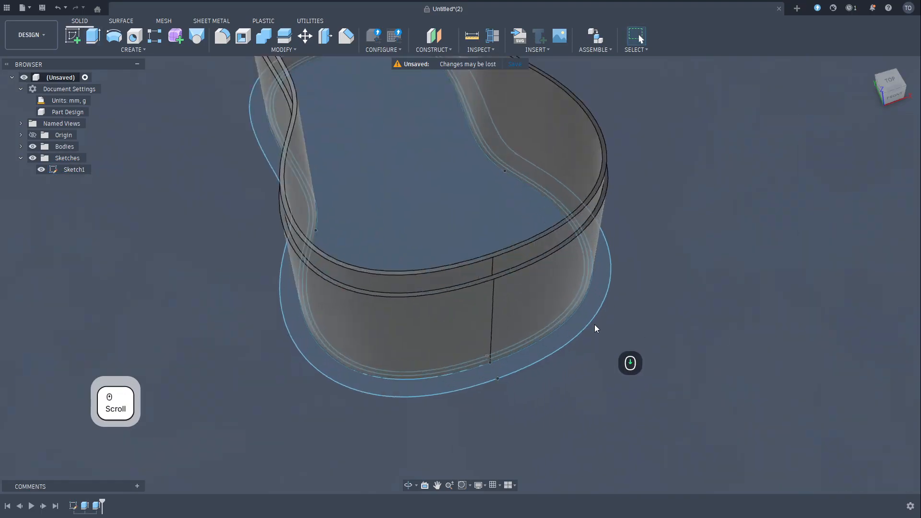
pyautogui.click(578, 315)
pyautogui.scroll(1, 676, 291)
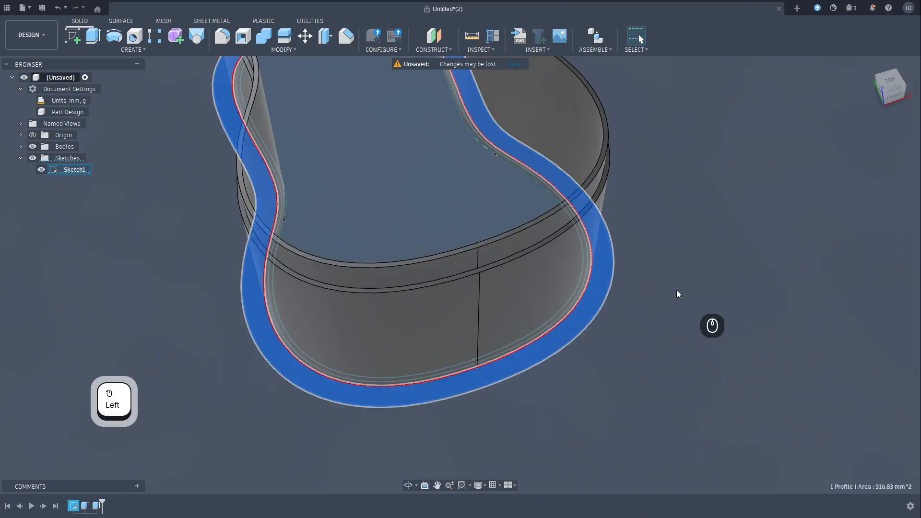
pyautogui.scroll(3, 710, 283)
pyautogui.scroll(2, 712, 281)
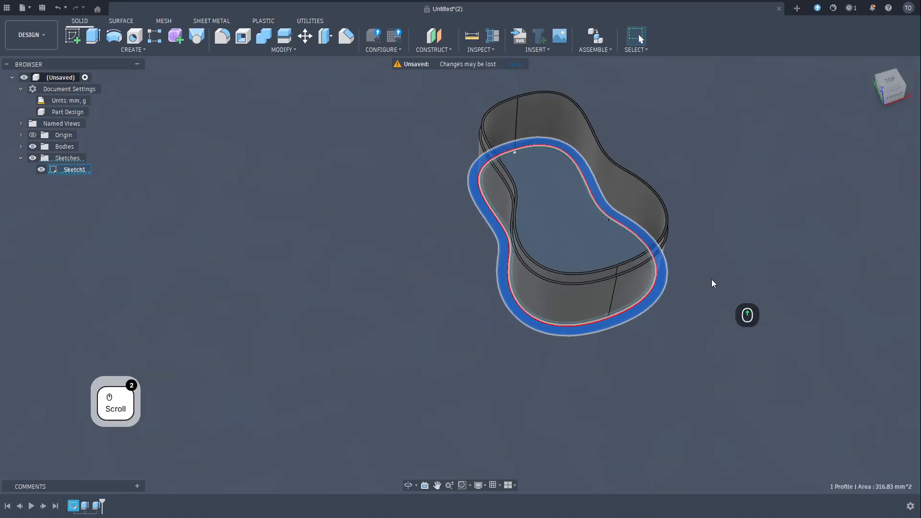
pyautogui.write('e3')
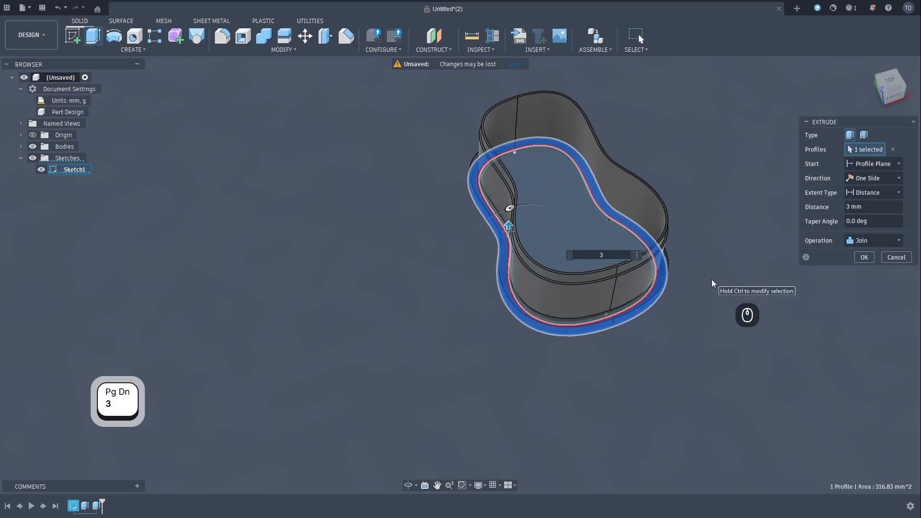
pyautogui.press('Return')
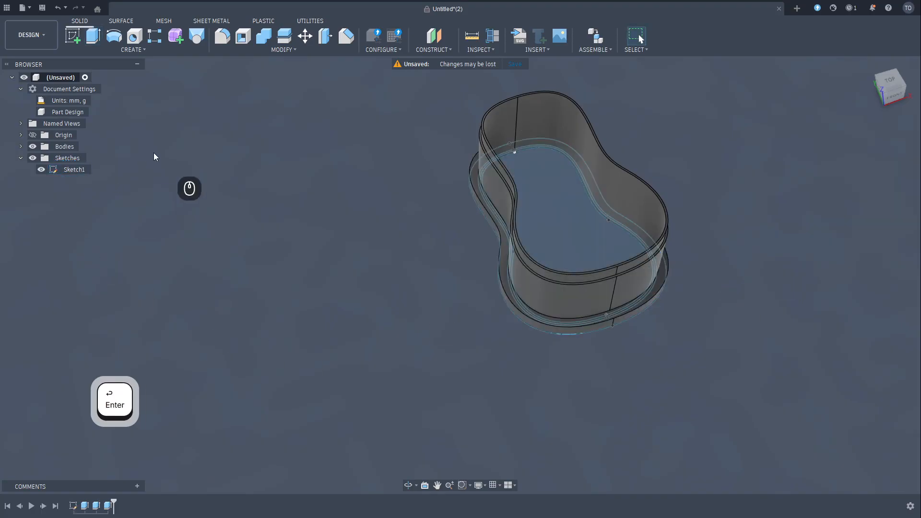
pyautogui.click(41, 168)
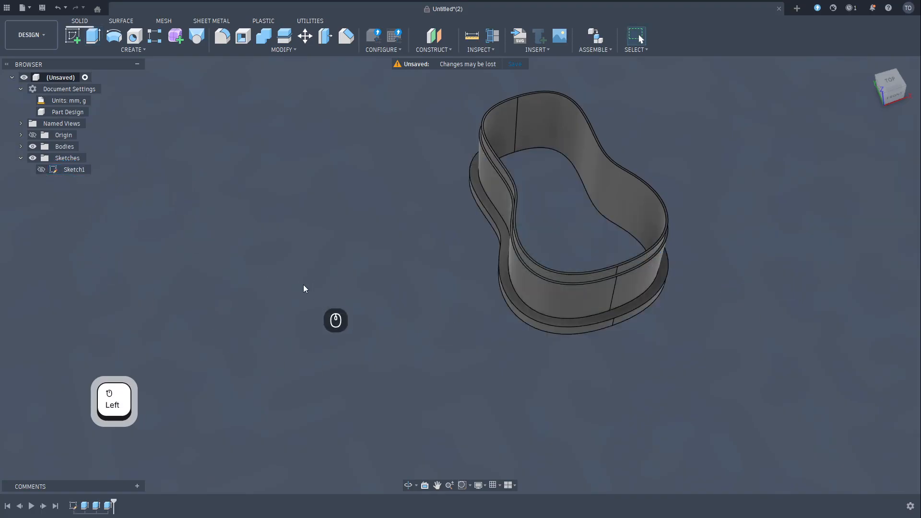
# Reopen Sketch1 for editing and move the right waist spline point up to about X 13.4, Y 34.5 mm
pyautogui.keyDown('shift'); pyautogui.moveTo(110, 377); pyautogui.dragTo(620, 332, button='middle'); pyautogui.keyUp('shift')
pyautogui.scroll(3, 621, 304)
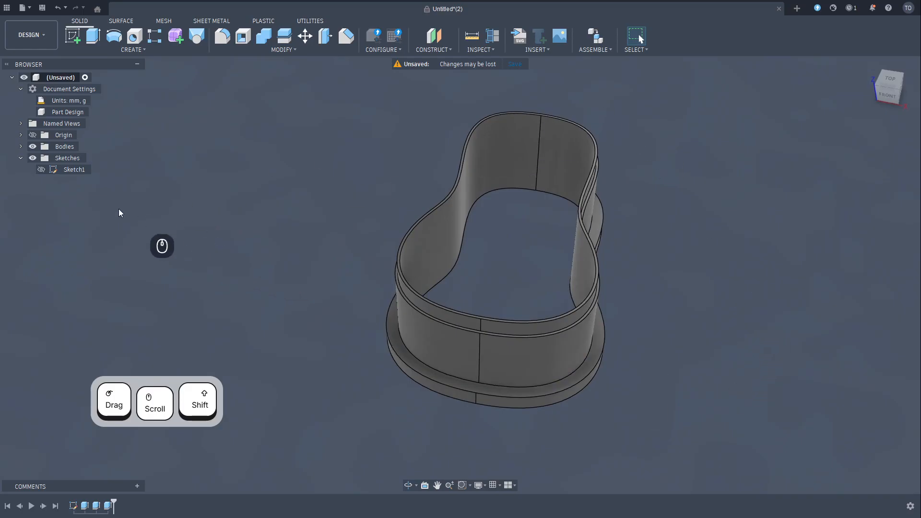
pyautogui.doubleClick(53, 170)
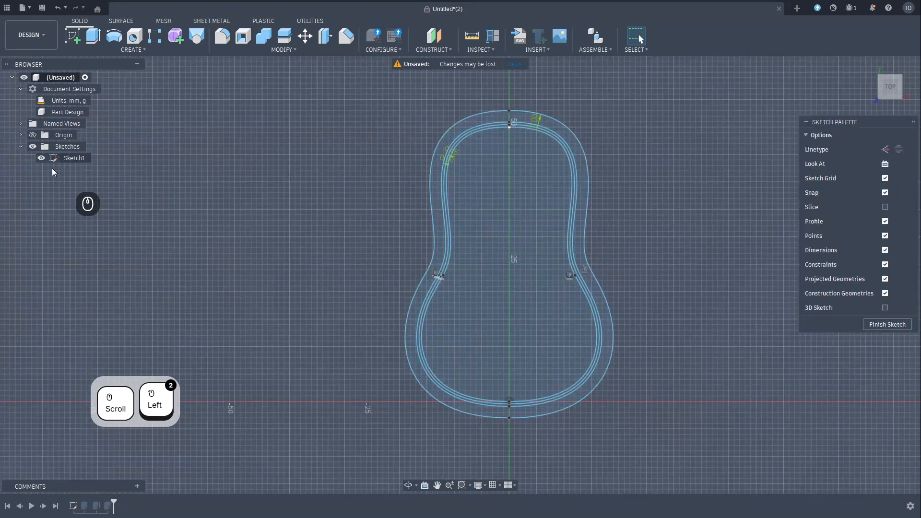
pyautogui.scroll(-5, 568, 277)
pyautogui.scroll(-5, 568, 282)
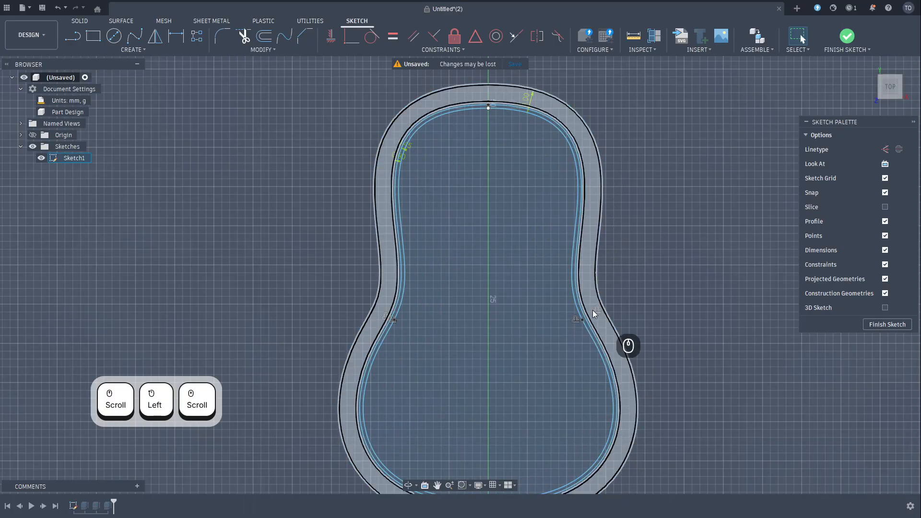
pyautogui.click(584, 323)
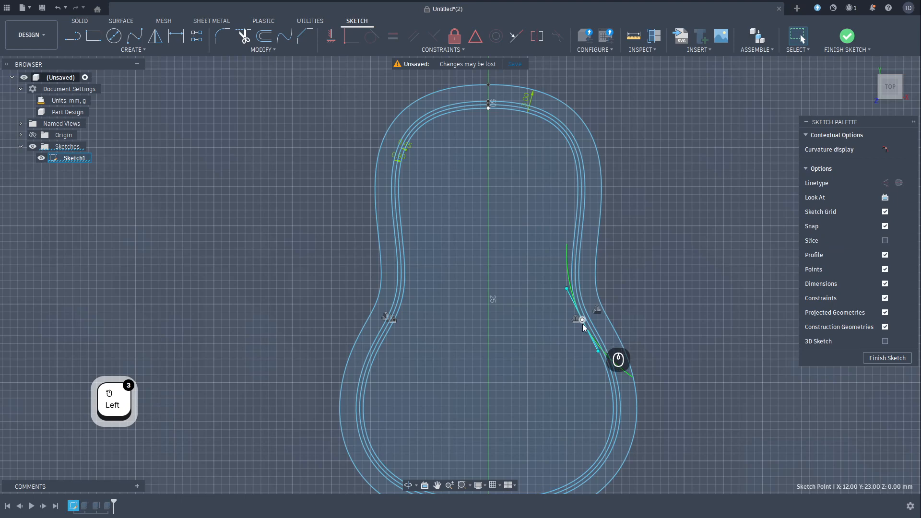
pyautogui.moveTo(584, 323)
pyautogui.mouseDown()
pyautogui.moveTo(595, 241)
pyautogui.moveTo(622, 275)
pyautogui.moveTo(595, 222)
pyautogui.moveTo(596, 241)
pyautogui.mouseUp()
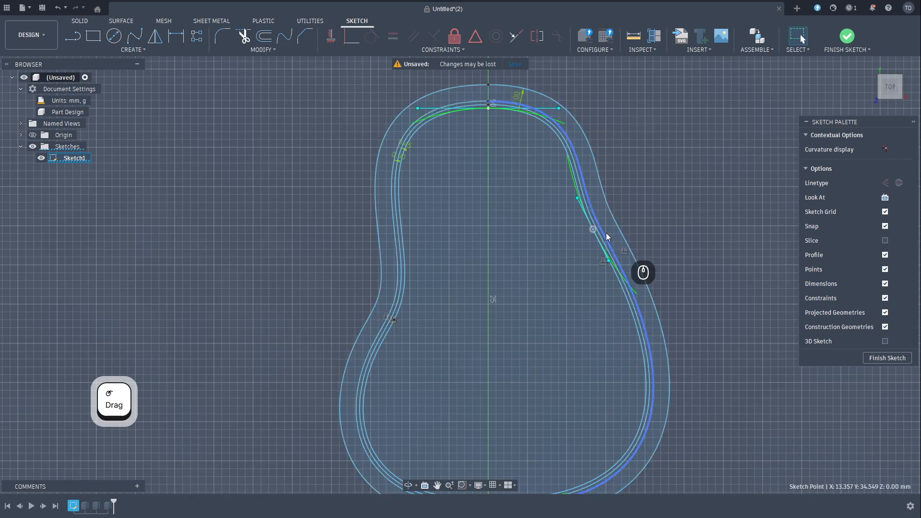
# Move the right waist point's lower tangent handle inward to X 8, Y 31 mm and finish the sketch
pyautogui.moveTo(610, 265); pyautogui.dragTo(551, 262)
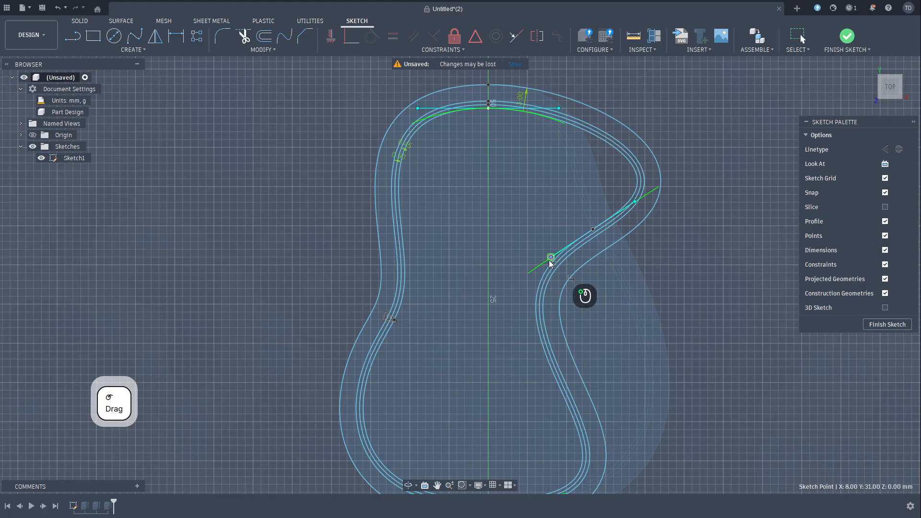
pyautogui.moveTo(657, 354); pyautogui.dragTo(620, 311, button='middle')
pyautogui.scroll(-2, 620, 311)
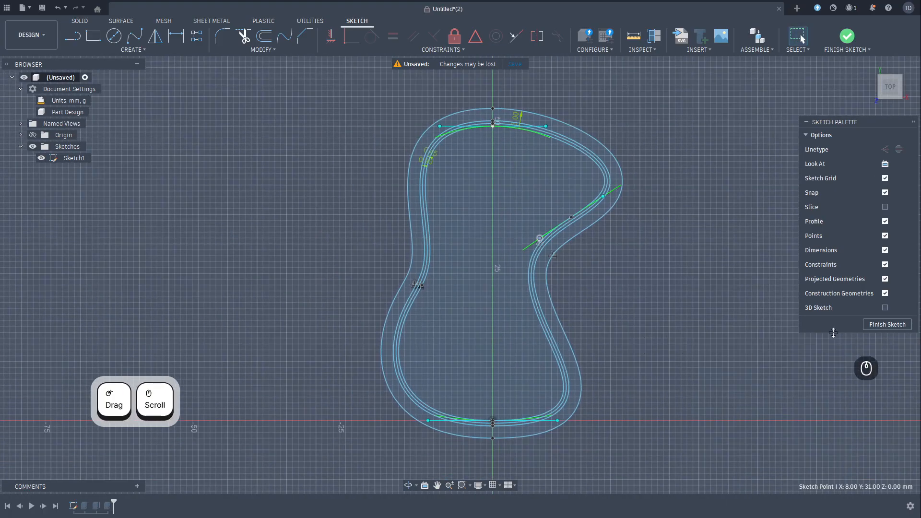
pyautogui.click(883, 325)
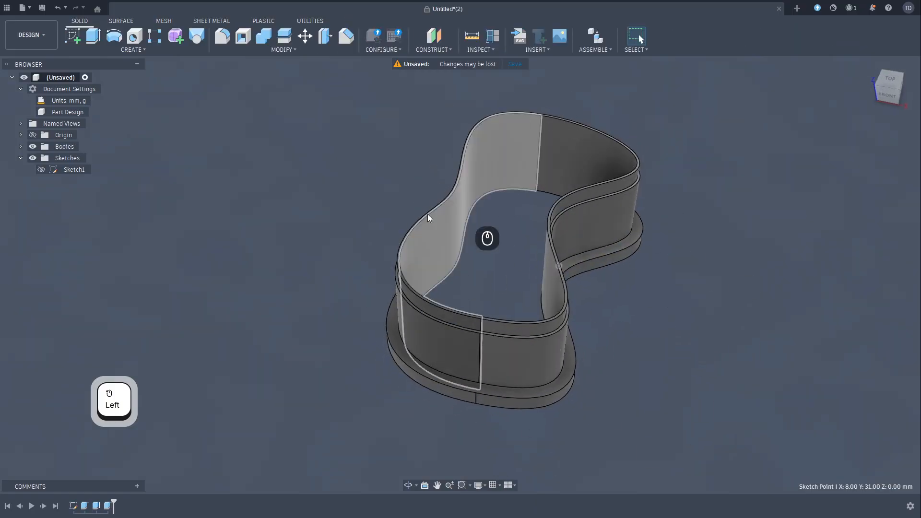
# Reshape the right half of Sketch1: waist point to X 18, Y 34, top handle to X 10, Y 53, bottom handle to X 20, Y -2 mm
pyautogui.keyDown('shift'); pyautogui.moveTo(738, 397); pyautogui.dragTo(674, 377, button='middle'); pyautogui.keyUp('shift')
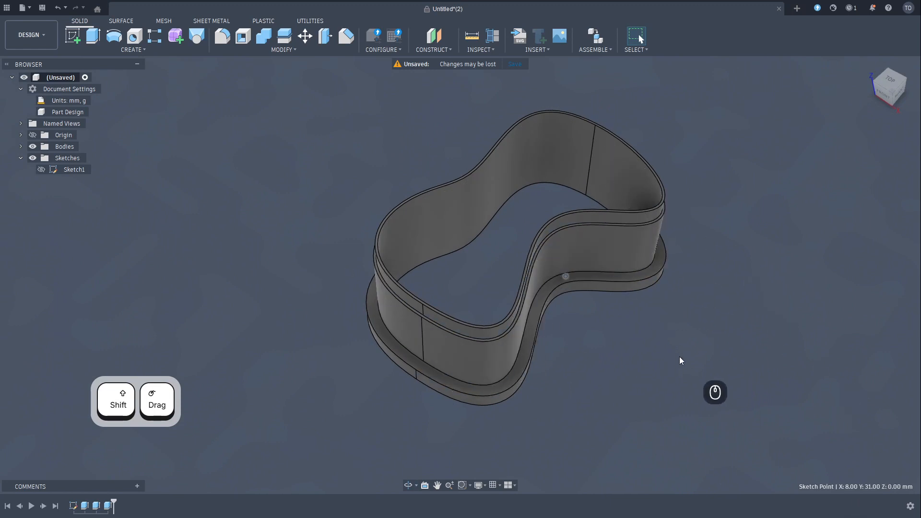
pyautogui.doubleClick(54, 173)
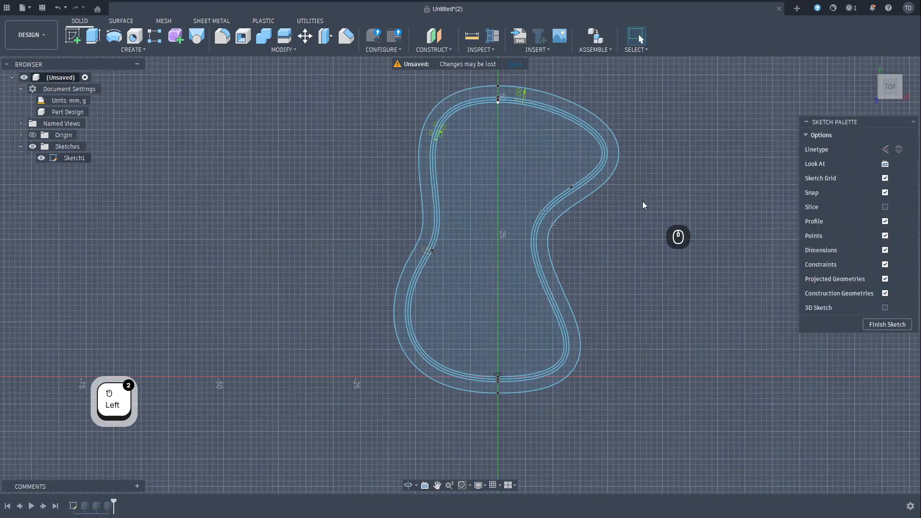
pyautogui.moveTo(571, 187)
pyautogui.mouseDown()
pyautogui.moveTo(544, 249)
pyautogui.moveTo(556, 275)
pyautogui.moveTo(692, 219)
pyautogui.moveTo(607, 188)
pyautogui.mouseUp()
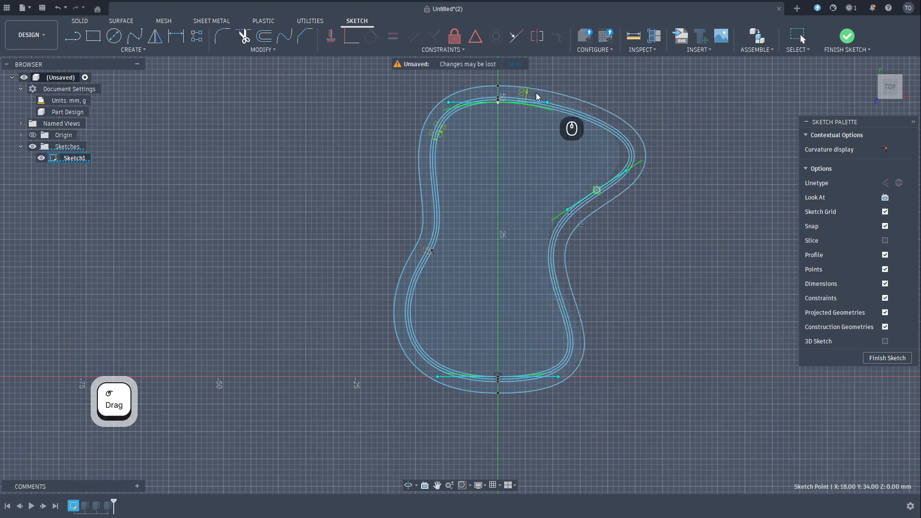
pyautogui.moveTo(548, 103)
pyautogui.mouseDown()
pyautogui.moveTo(520, 150)
pyautogui.moveTo(555, 88)
pyautogui.mouseUp()
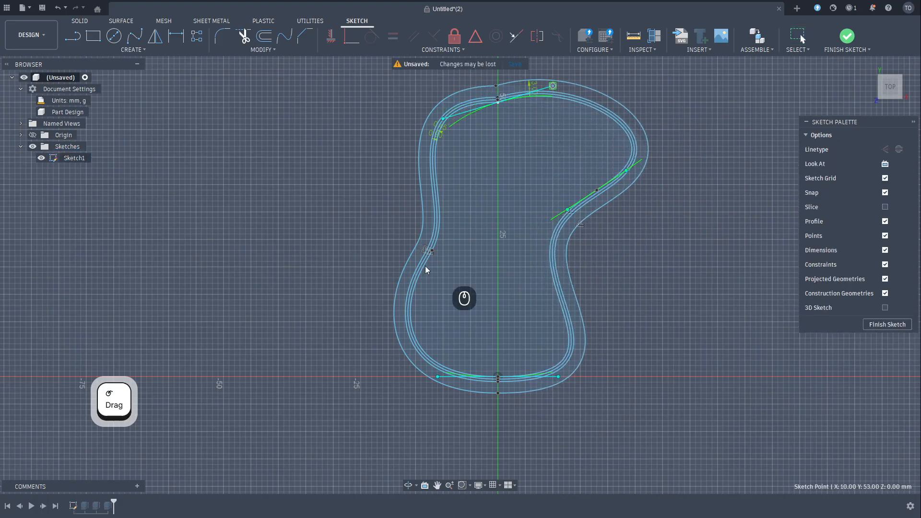
pyautogui.moveTo(559, 381); pyautogui.dragTo(608, 388)
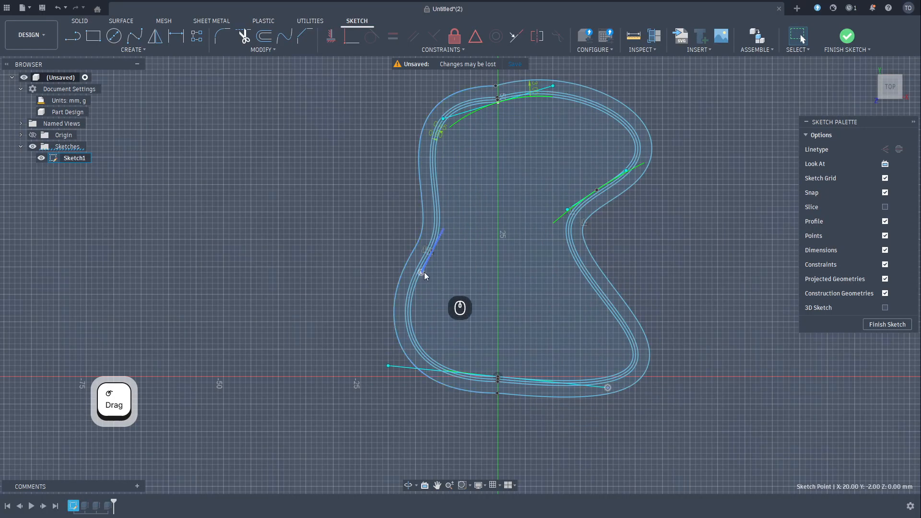
# Move the left waist point's lower tangent handle outward to X -20, Y 23 mm and finish the sketch
pyautogui.click(432, 253)
pyautogui.click(433, 254)
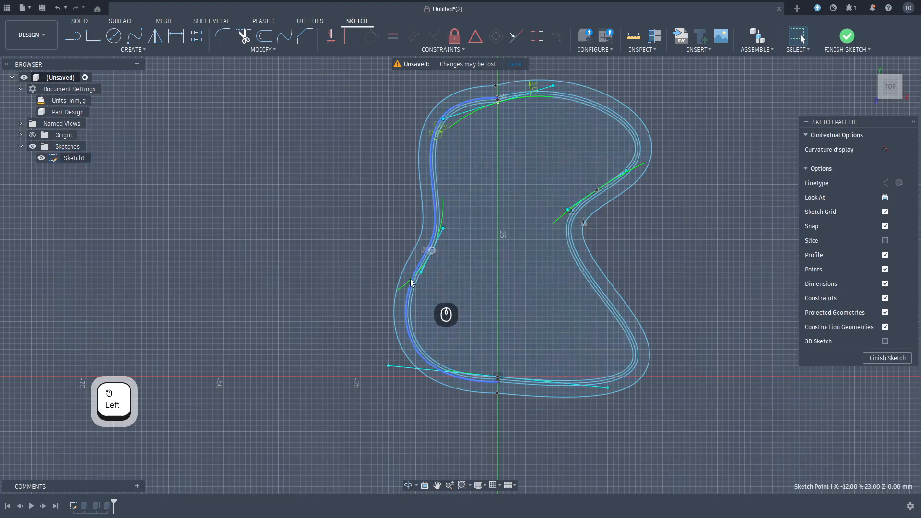
pyautogui.moveTo(422, 273); pyautogui.dragTo(387, 250)
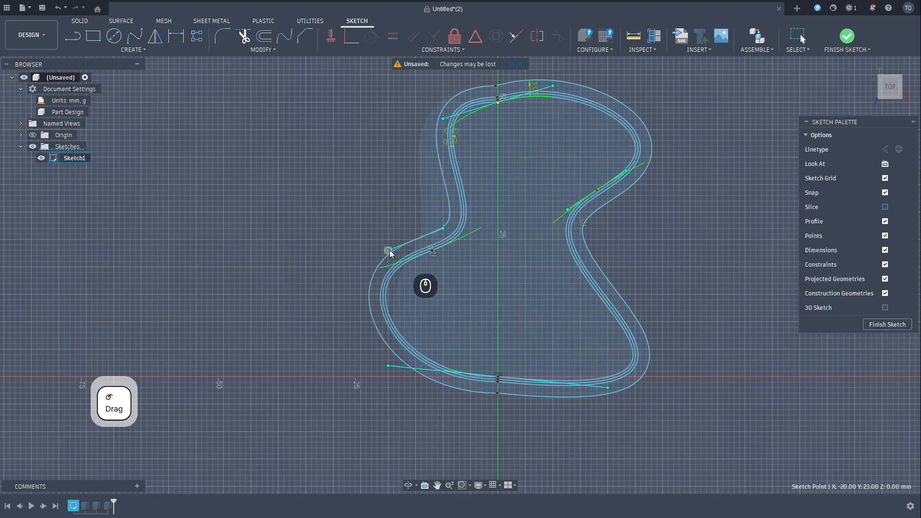
pyautogui.click(874, 325)
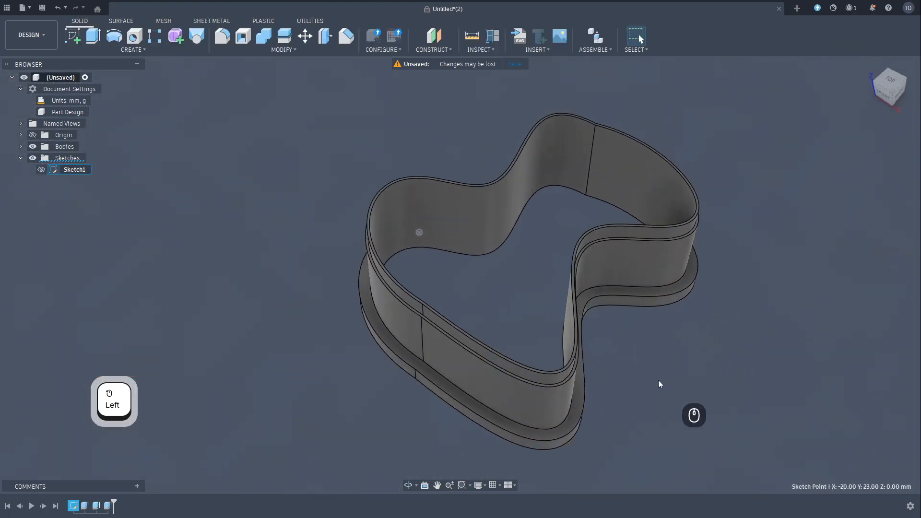
# Start a new sketch on the vertical YZ origin plane and view it at an angle with the body
pyautogui.keyDown('shift'); pyautogui.moveTo(658, 381); pyautogui.dragTo(235, 204, button='middle'); pyautogui.keyUp('shift')
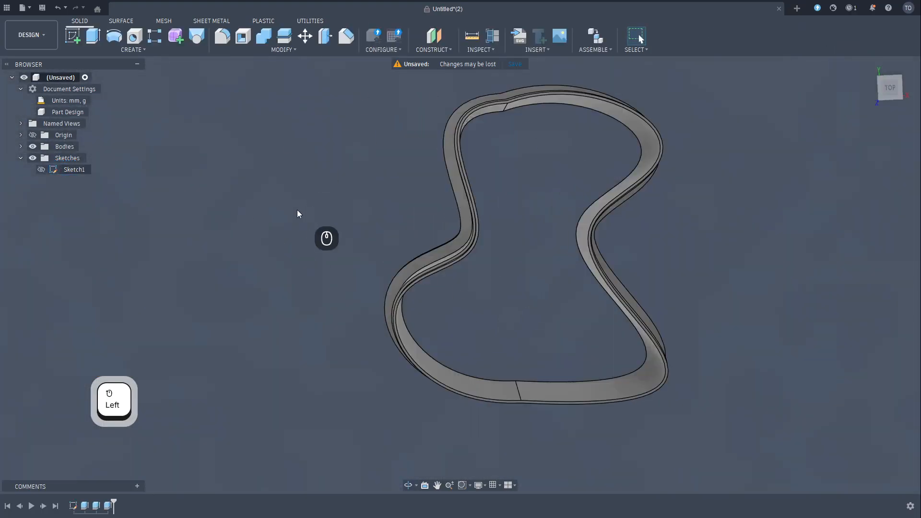
pyautogui.keyDown('shift'); pyautogui.moveTo(801, 346); pyautogui.dragTo(656, 297, button='middle'); pyautogui.keyUp('shift')
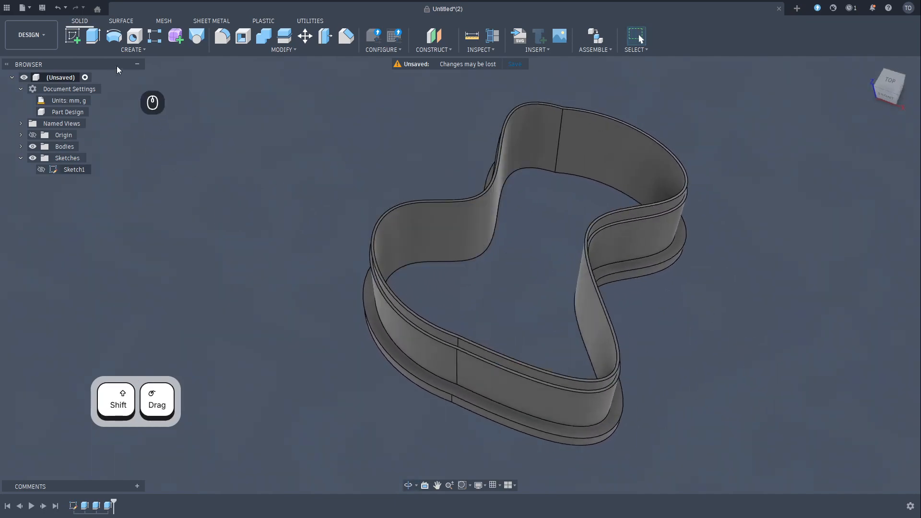
pyautogui.click(74, 40)
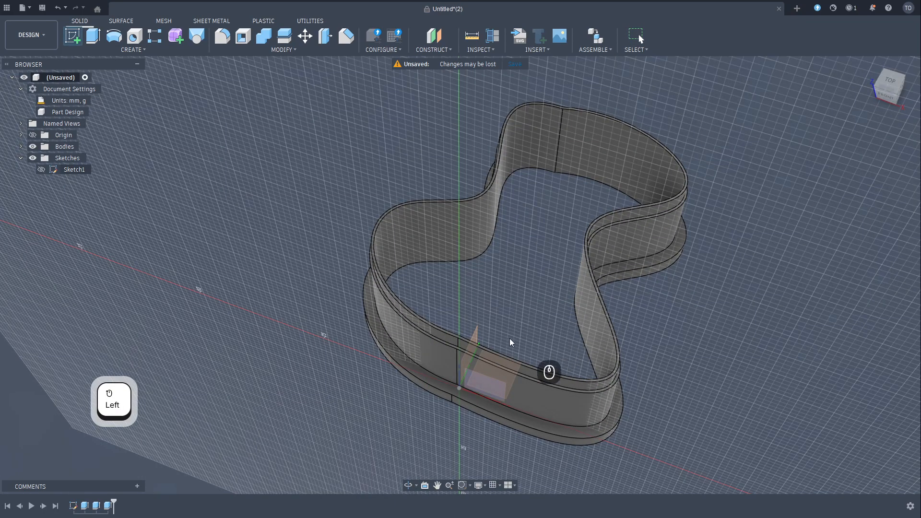
pyautogui.click(475, 344)
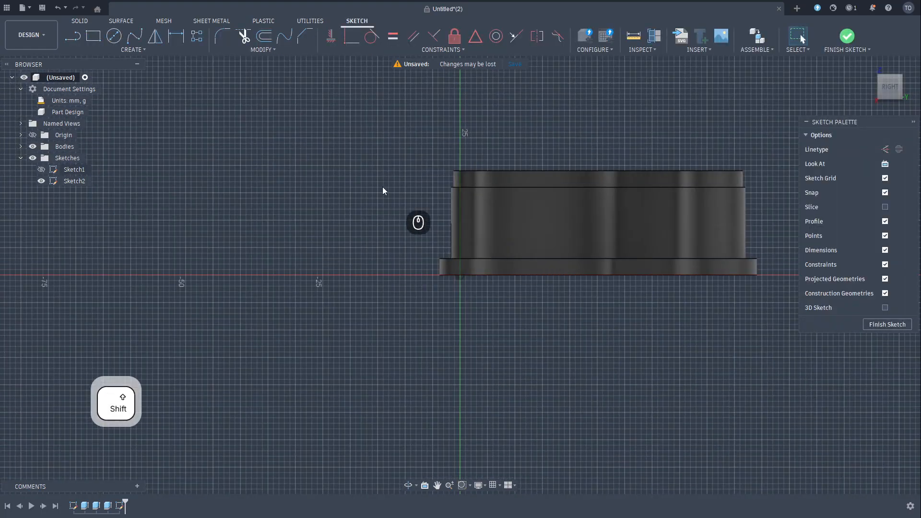
pyautogui.moveTo(383, 189)
pyautogui.keyDown('shift'); pyautogui.mouseDown(button='middle')
pyautogui.moveTo(384, 280)
pyautogui.moveTo(434, 244)
pyautogui.mouseUp(button='middle'); pyautogui.keyUp('shift')
pyautogui.keyDown('shift'); pyautogui.moveTo(468, 276); pyautogui.dragTo(565, 255, button='middle'); pyautogui.keyUp('shift')
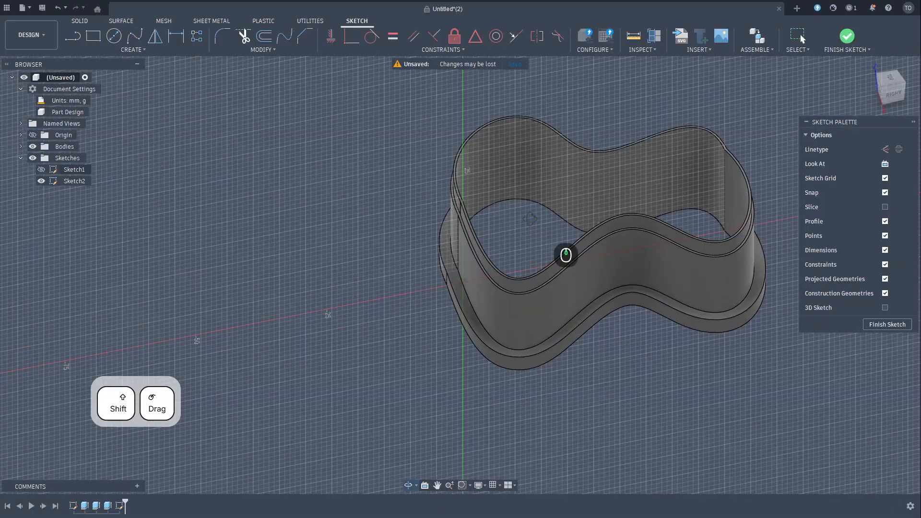
# Show Sketch1, toggle the visibility of Sketch2, leave both shown, and finish the empty sketch
pyautogui.click(42, 181)
pyautogui.click(41, 170)
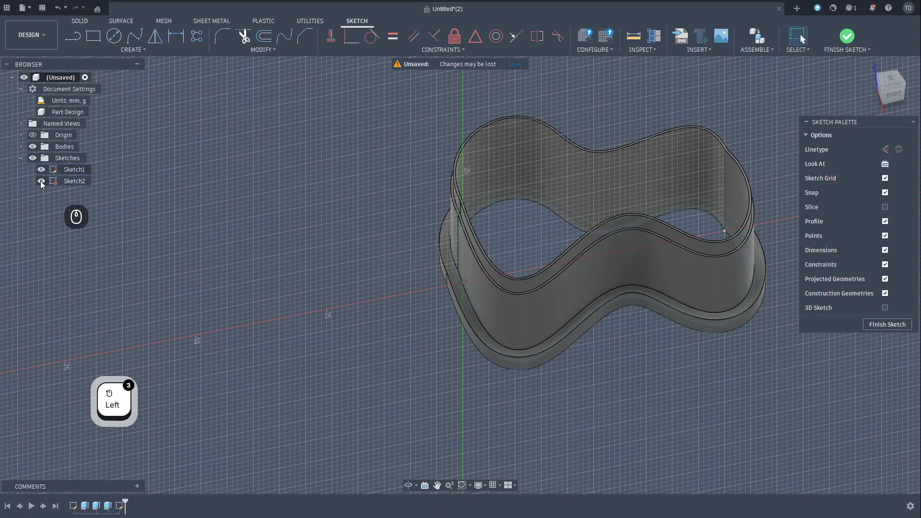
pyautogui.click(41, 181)
pyautogui.click(41, 181)
pyautogui.click(41, 180)
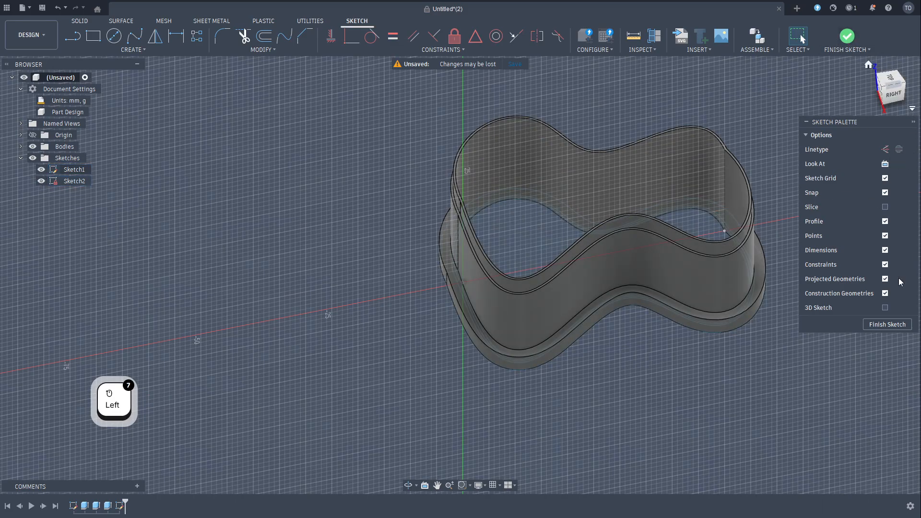
pyautogui.click(887, 325)
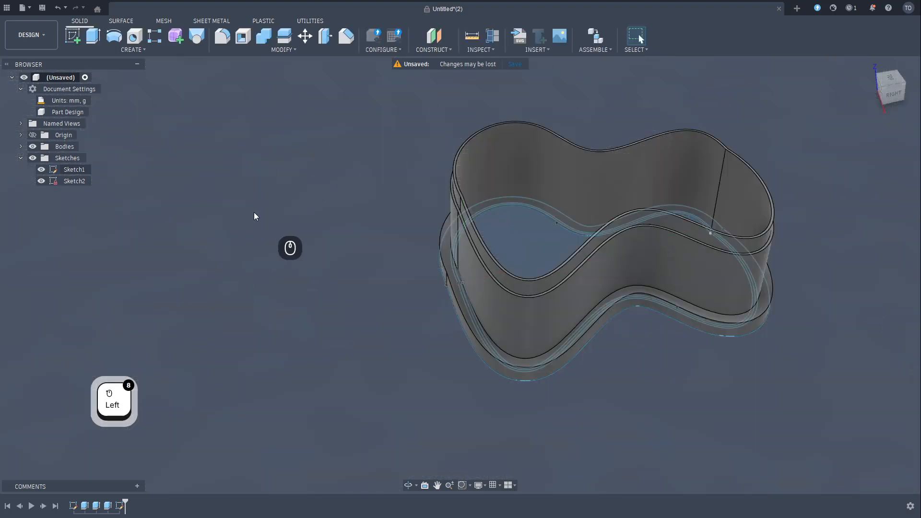
# Delete Sketch1 and Sketch2 from the design
pyautogui.scroll(-3, 254, 213)
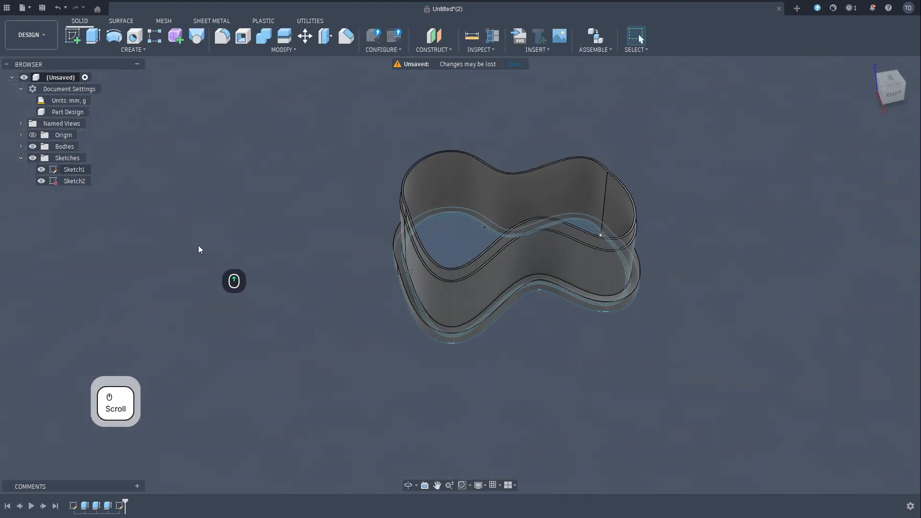
pyautogui.click(66, 170)
pyautogui.press('Delete')
pyautogui.press('Delete')
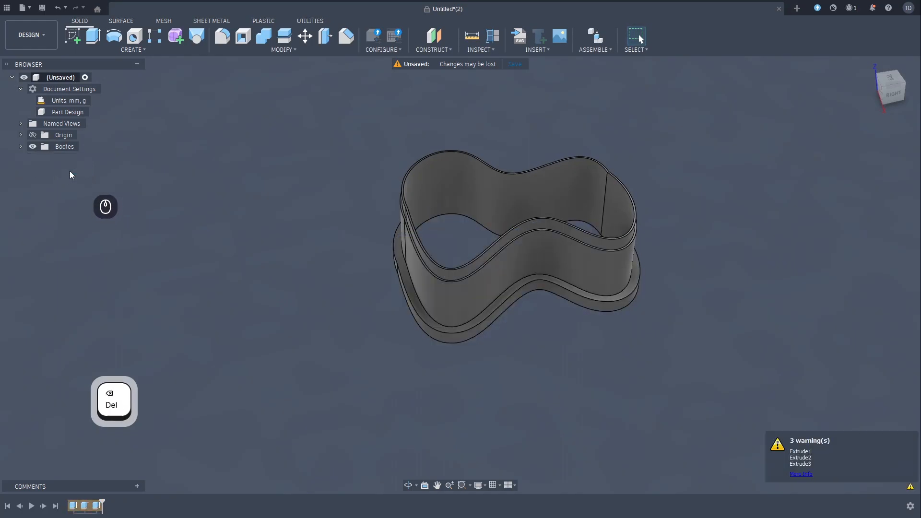
# Delete the remaining extruded bodies, including Body2 and Body3, to empty the design
pyautogui.click(48, 147)
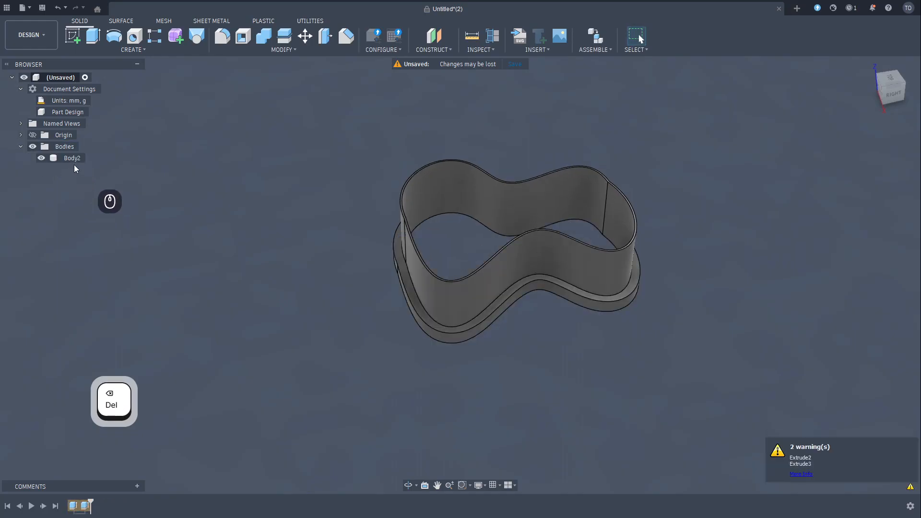
pyautogui.click(76, 159)
pyautogui.press('Delete')
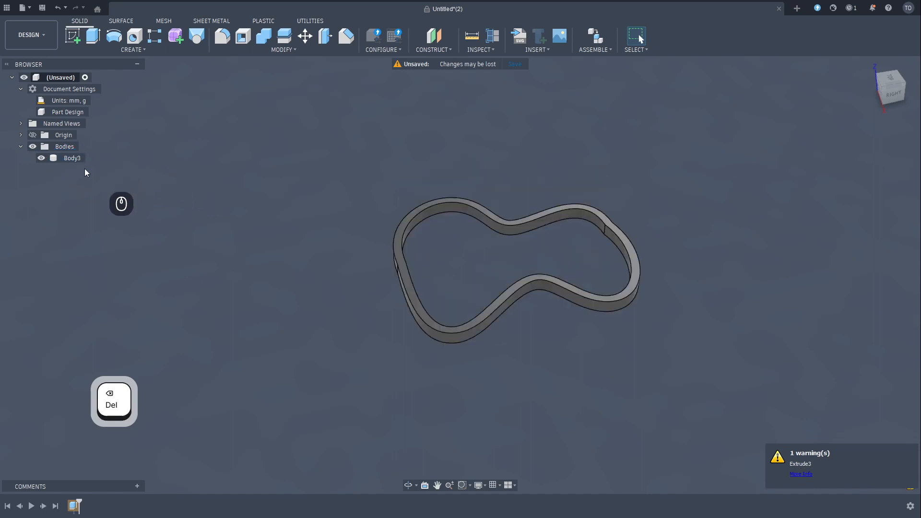
pyautogui.click(72, 158)
pyautogui.press('Delete')
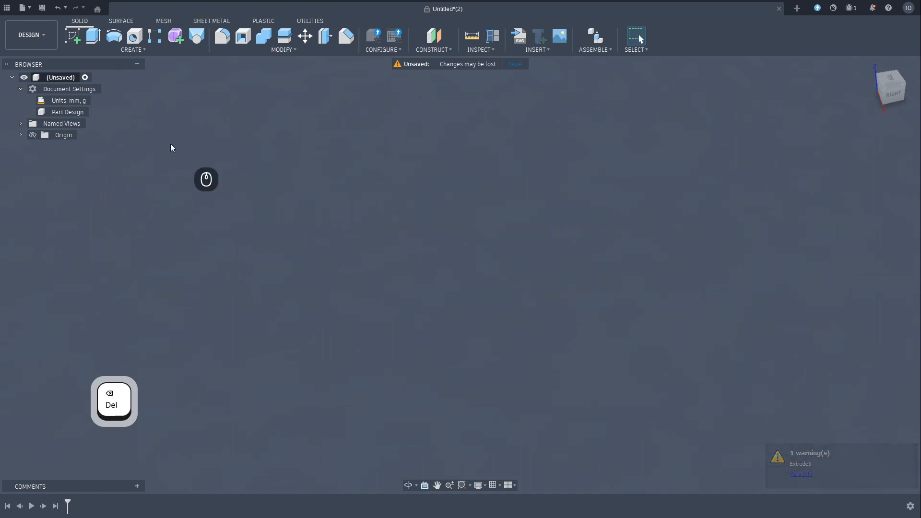
# Start a new sketch on the horizontal XY origin plane
pyautogui.click(73, 38)
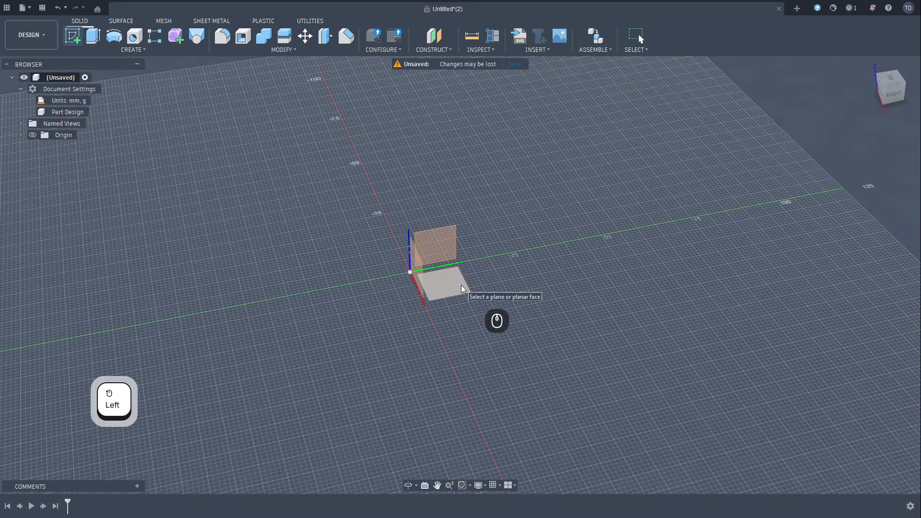
pyautogui.click(462, 285)
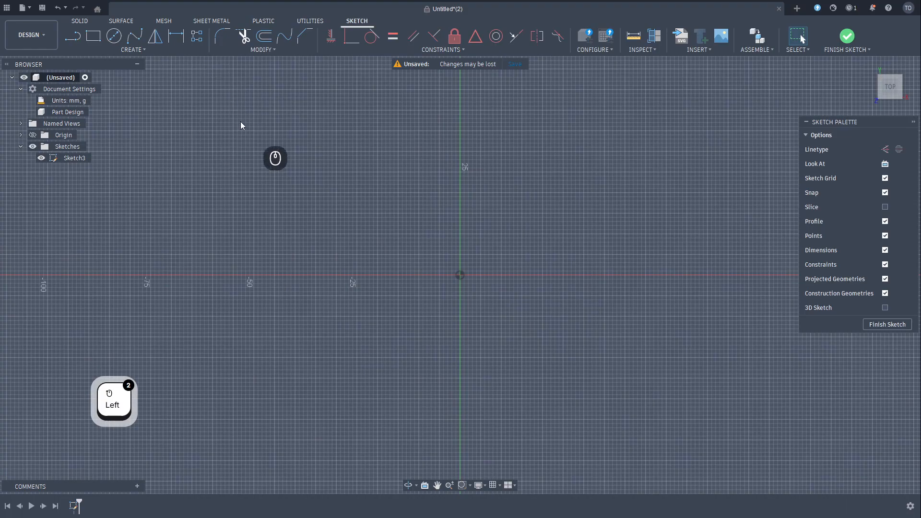
pyautogui.click(276, 50)
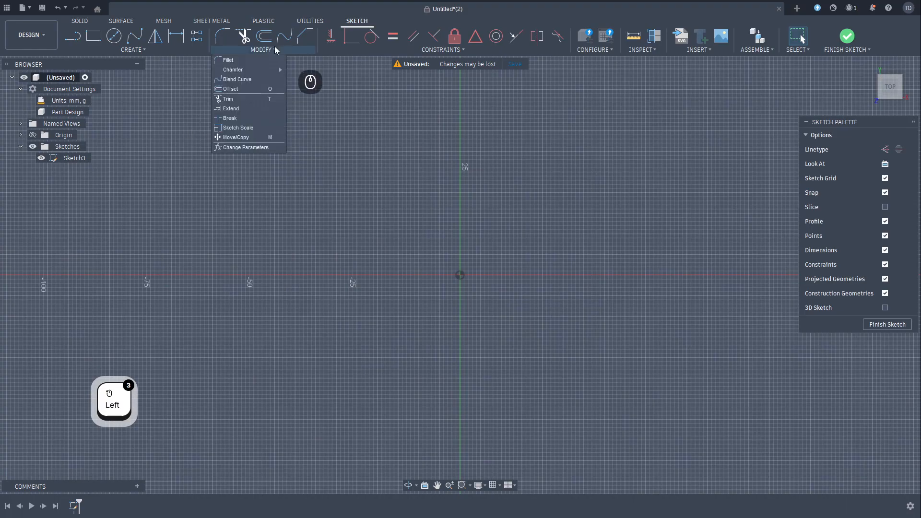
pyautogui.click(276, 49)
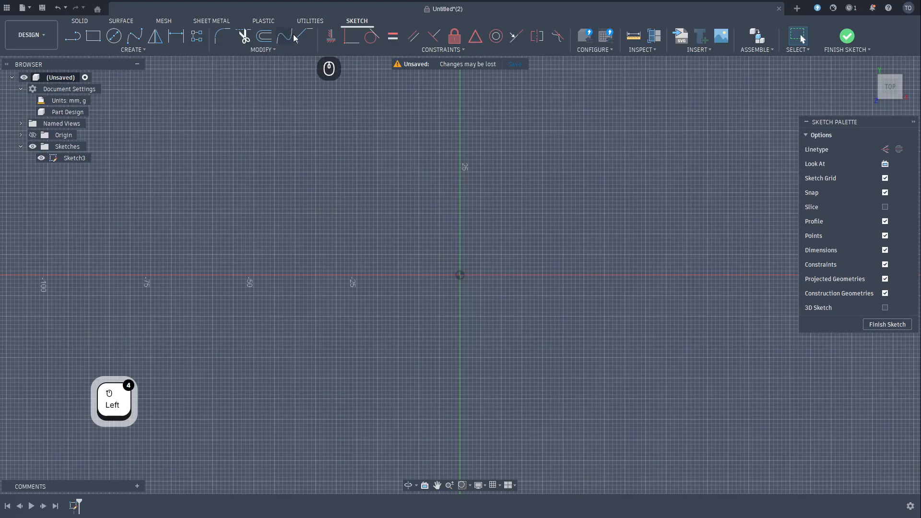
# Draw a two-point rectangle about 42 by 33 mm from the origin, extending up and to the left
pyautogui.click(93, 36)
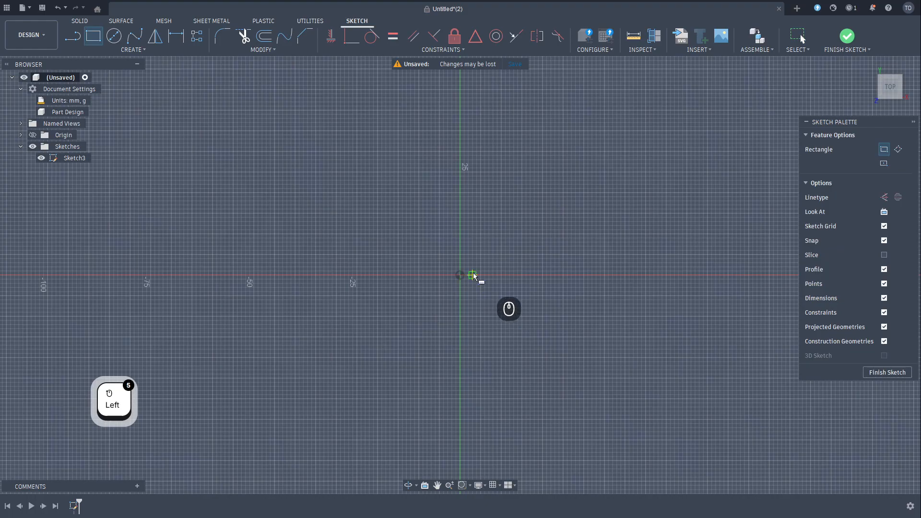
pyautogui.click(461, 275)
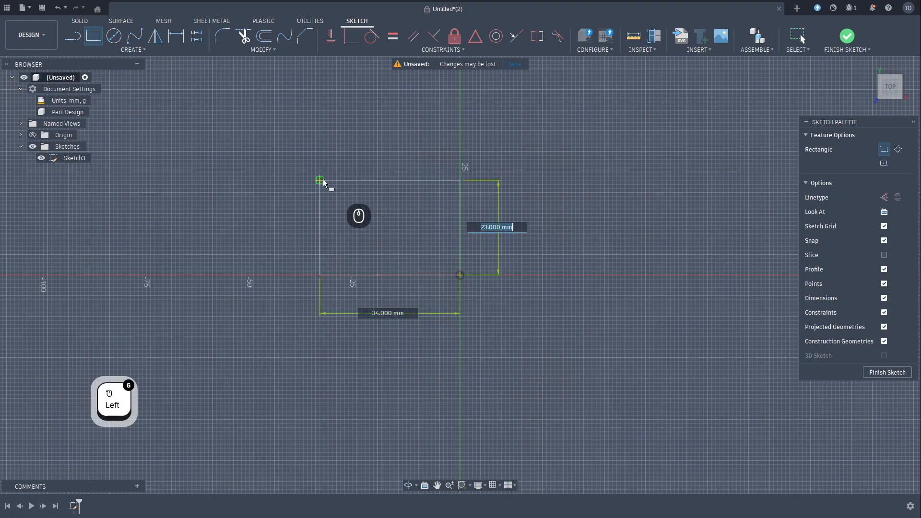
pyautogui.click(287, 140)
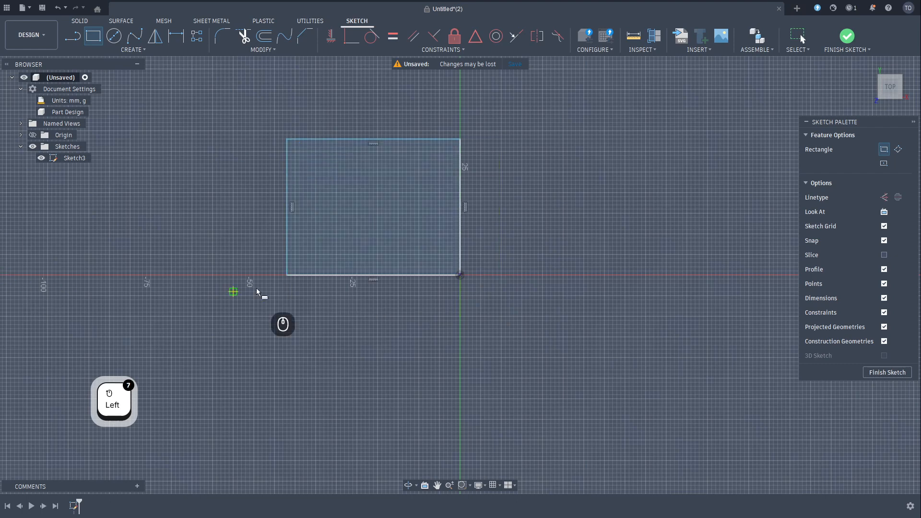
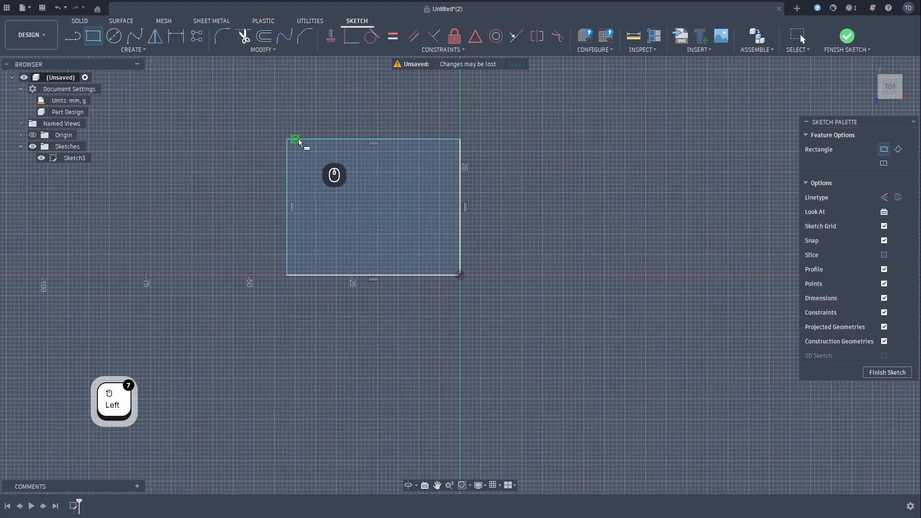
# Round the rectangle's upper-left corner with a 2 mm sketch fillet and finish the sketch
pyautogui.click(222, 36)
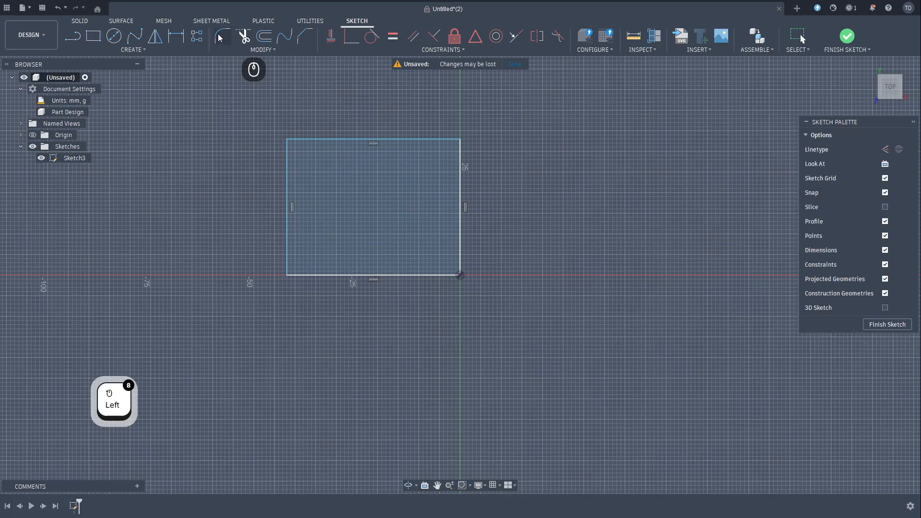
pyautogui.click(287, 154)
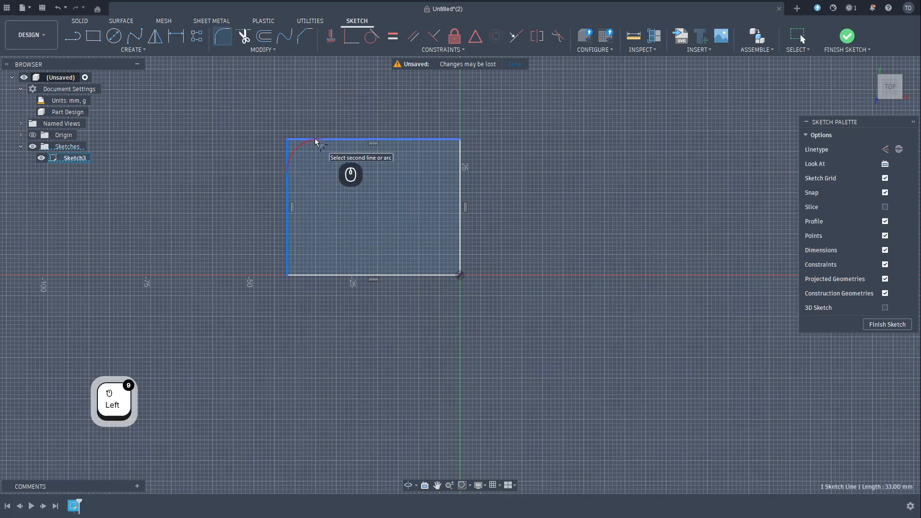
pyautogui.click(314, 139)
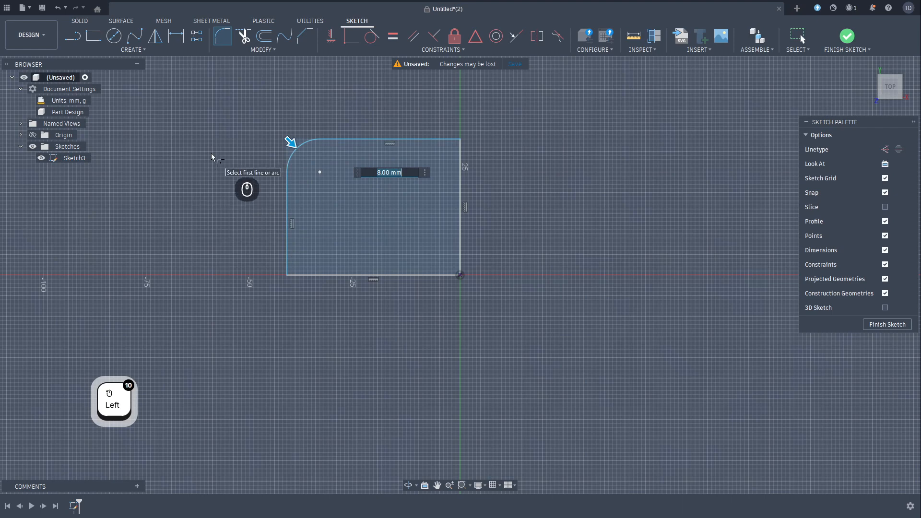
pyautogui.write('20')
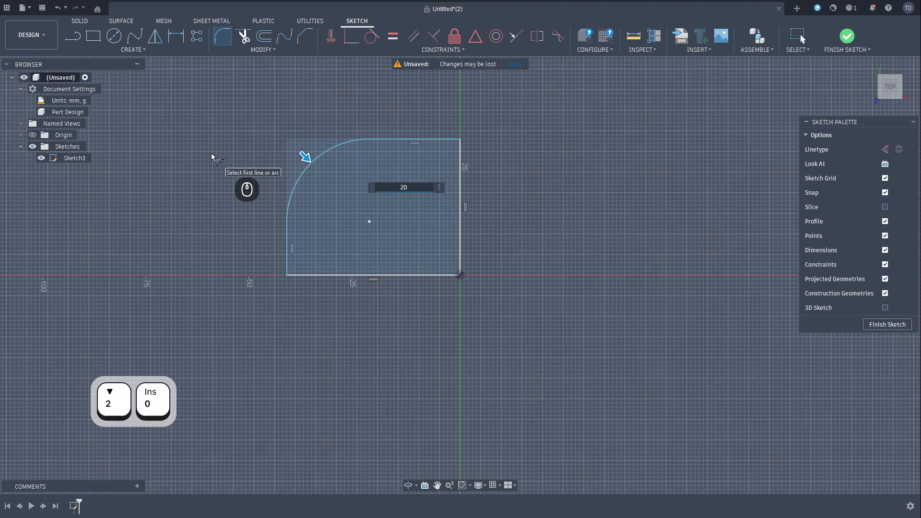
pyautogui.press('BackSpace')
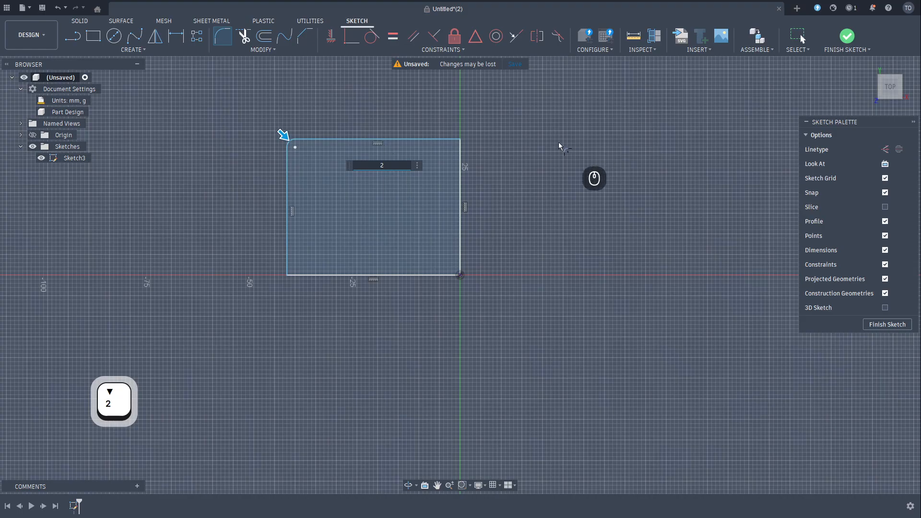
pyautogui.click(886, 327)
# Extrude the rectangular profile upward as a new body and view the block at an angle from above
pyautogui.click(463, 224)
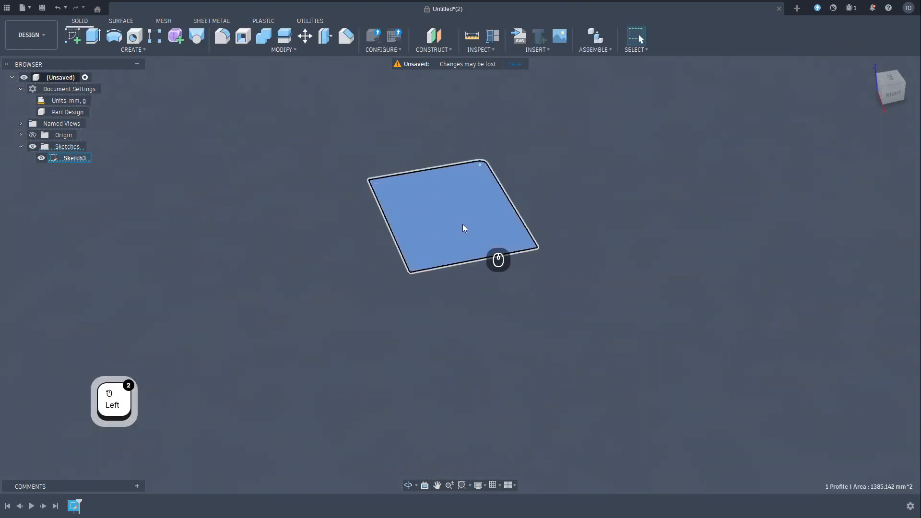
pyautogui.press('e')
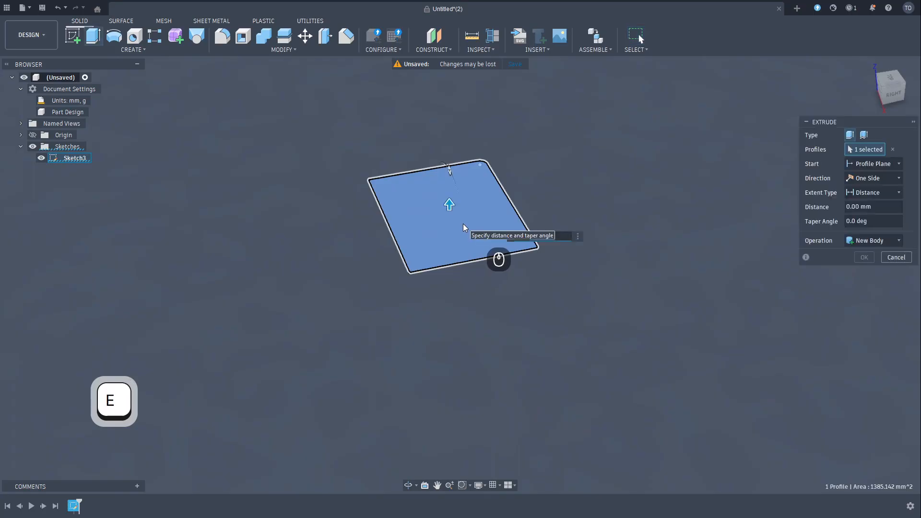
pyautogui.press('Return')
pyautogui.scroll(-3, 564, 243)
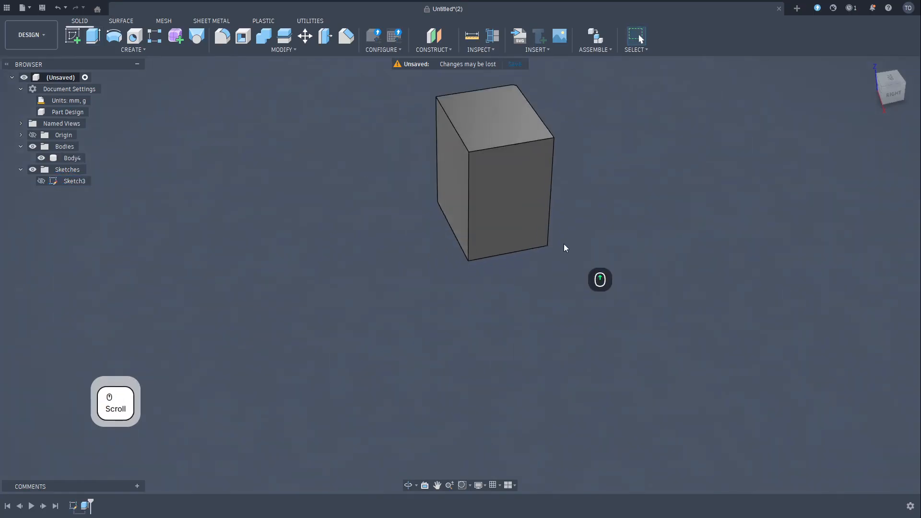
pyautogui.moveTo(518, 237); pyautogui.dragTo(427, 293, button='middle')
pyautogui.keyDown('shift'); pyautogui.moveTo(389, 264); pyautogui.dragTo(475, 339, button='middle'); pyautogui.keyUp('shift')
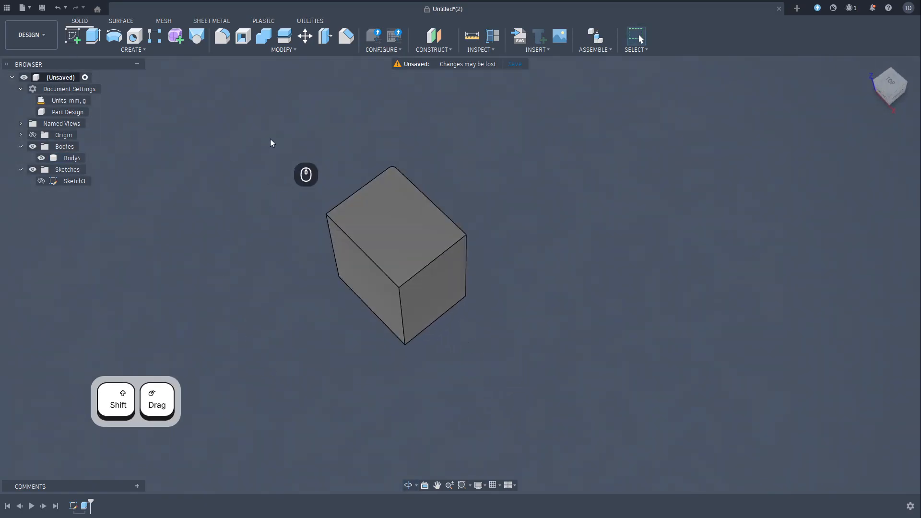
# Reopen Sketch3 and round the rectangle's upper-right corner with a 2 mm fillet
pyautogui.doubleClick(56, 181)
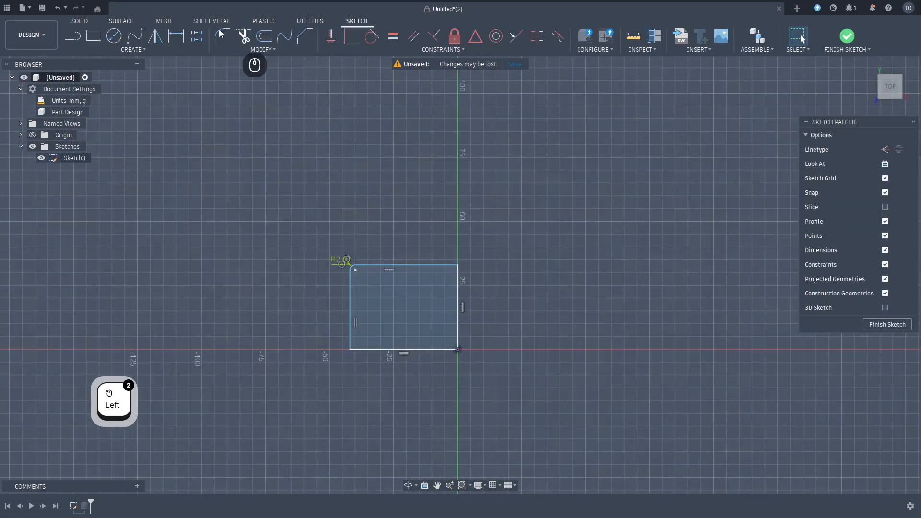
pyautogui.click(222, 35)
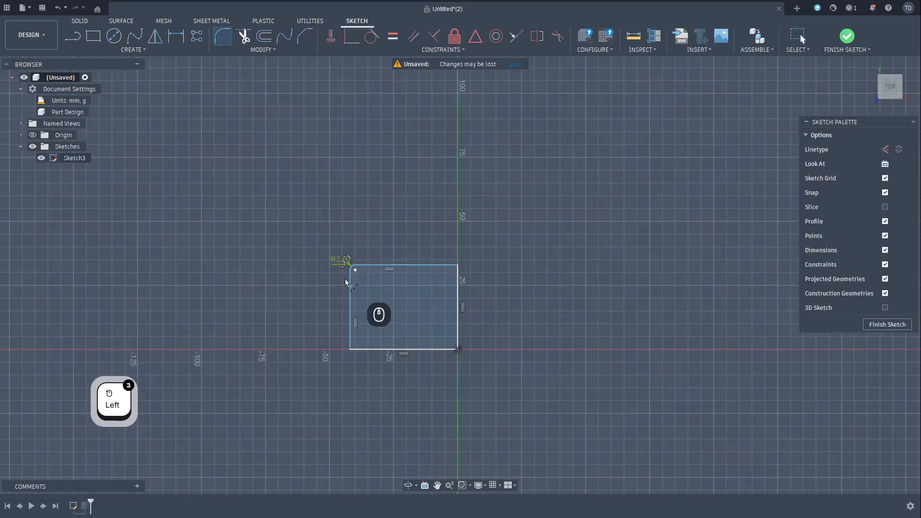
pyautogui.click(450, 266)
pyautogui.click(458, 279)
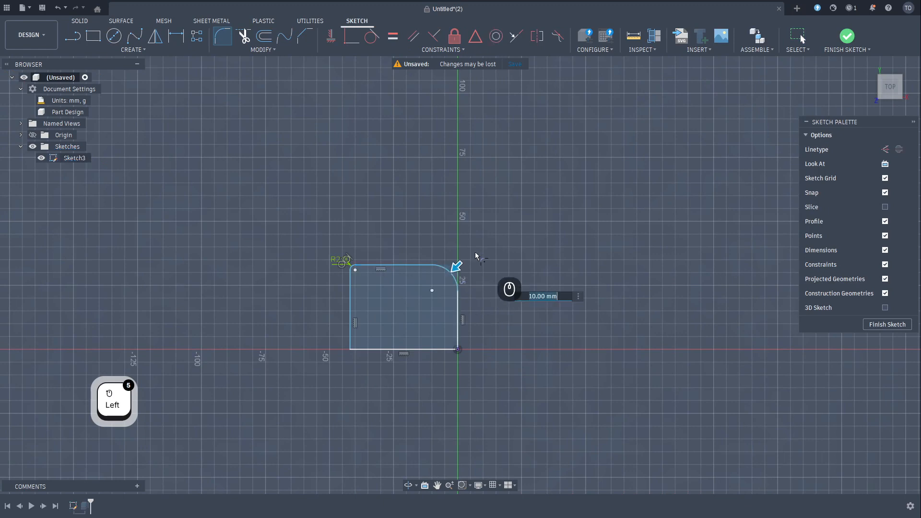
pyautogui.write('2')
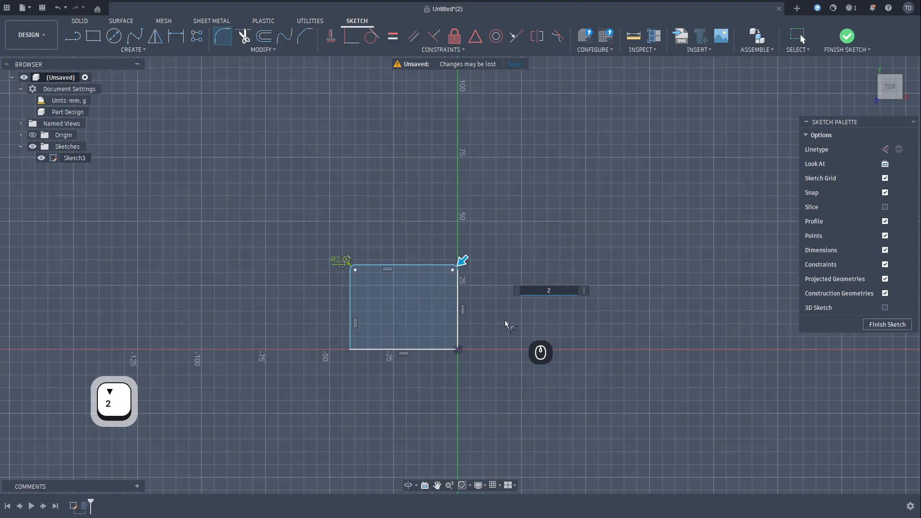
# Round the rectangle's two lower corners with 2 mm fillets and finish the sketch to update the block
pyautogui.click(456, 342)
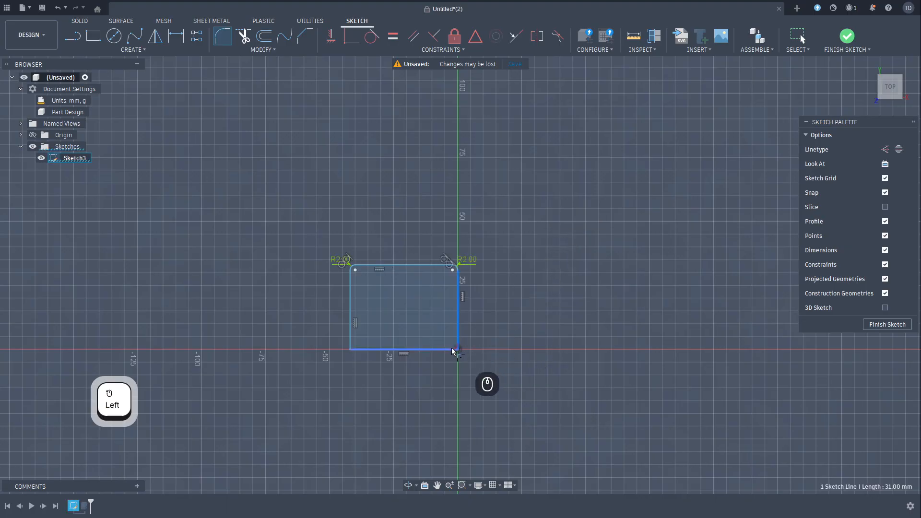
pyautogui.click(446, 349)
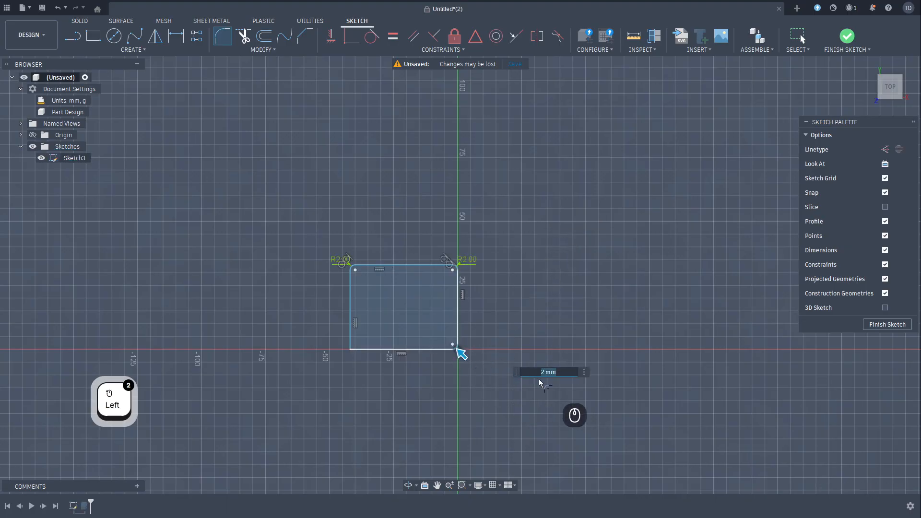
pyautogui.click(365, 348)
pyautogui.click(349, 350)
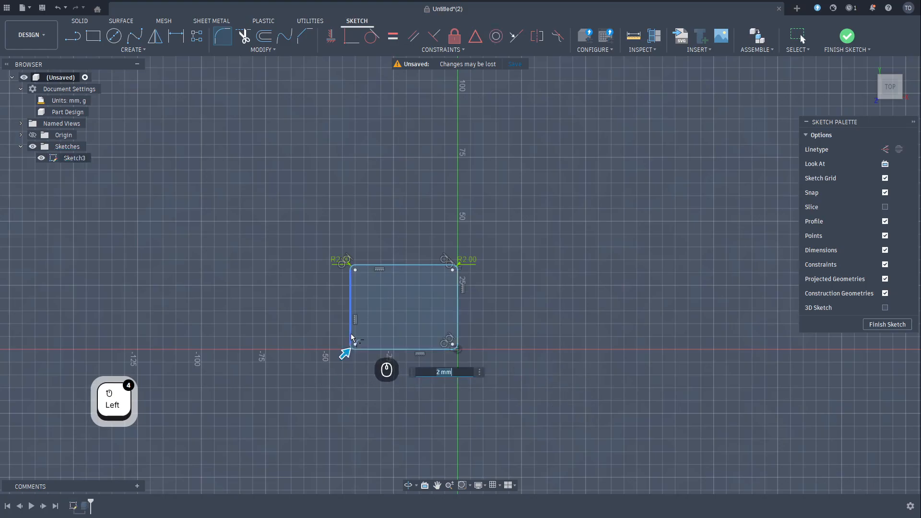
pyautogui.press('Return')
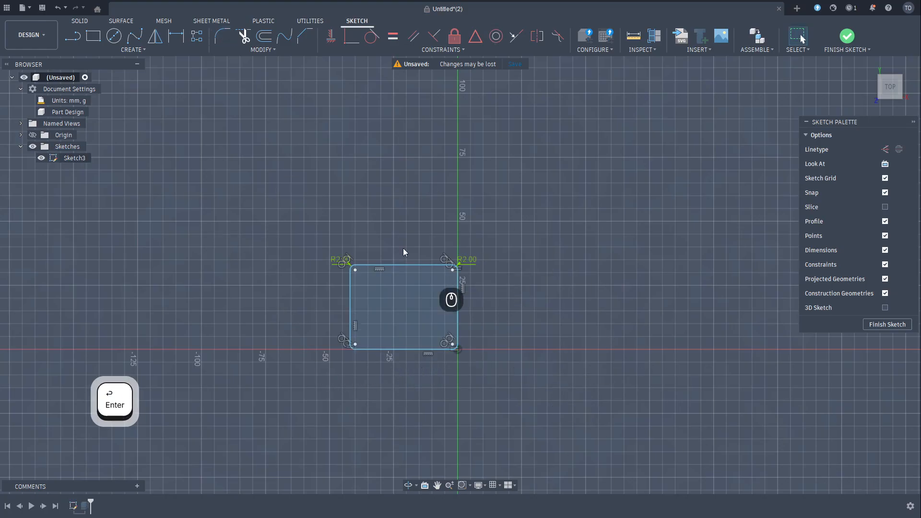
pyautogui.press('Escape')
pyautogui.click(356, 317)
pyautogui.click(887, 325)
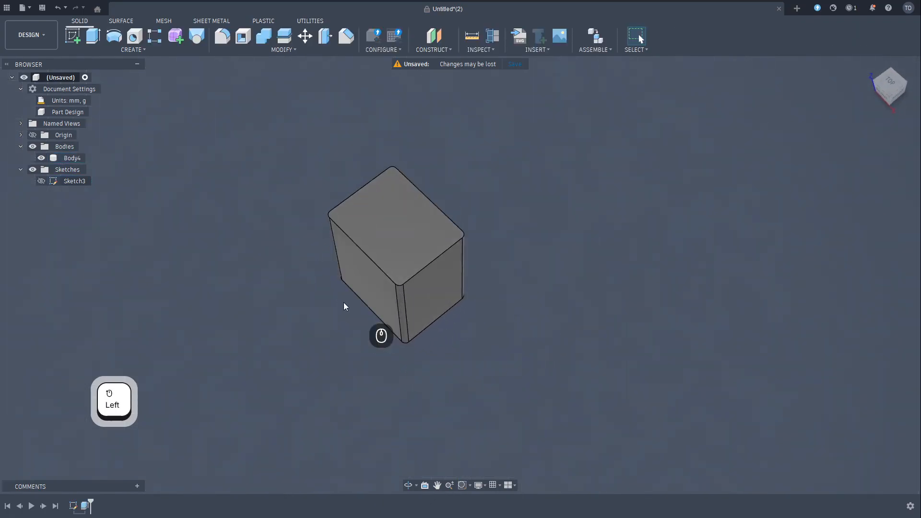
pyautogui.moveTo(344, 304); pyautogui.dragTo(464, 308, button='middle')
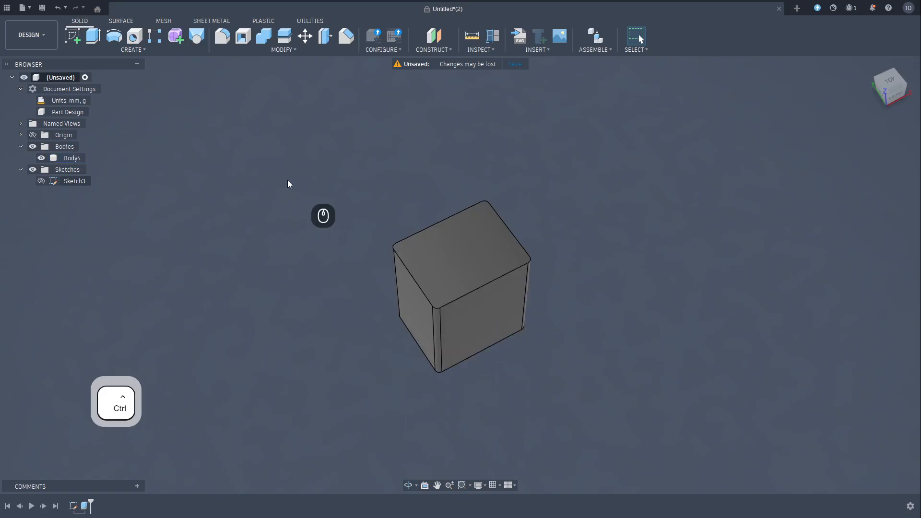
# Undo the corner fillets, the extrusion and the rectangle, back to the empty Sketch3
pyautogui.hotkey('ctrl', 'z')
pyautogui.hotkey('ctrl', 'z')
pyautogui.hotkey('ctrl', 'z')
pyautogui.hotkey('ctrl', 'z')
pyautogui.hotkey('ctrl', 'z')
pyautogui.hotkey('ctrl', 'z')
pyautogui.hotkey('ctrl', 'z')
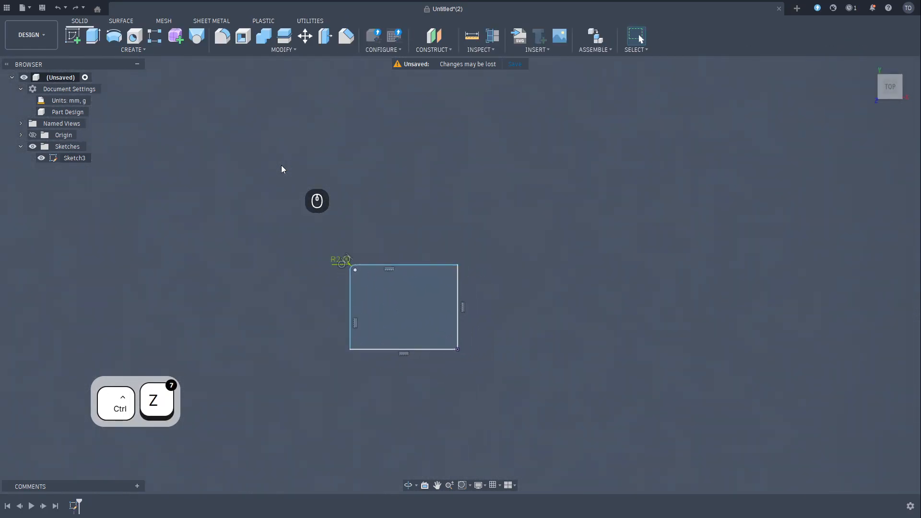
pyautogui.hotkey('ctrl', 'z')
pyautogui.hotkey('ctrl', 'z')
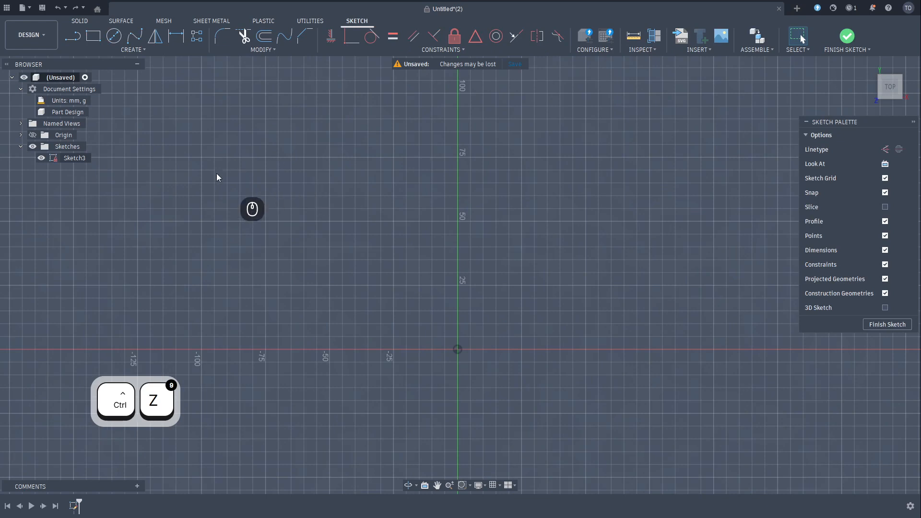
# Draw a closed irregular outline of nine connected lines around the origin, with a pointed tip at its left end
pyautogui.click(72, 36)
pyautogui.click(248, 264)
pyautogui.click(369, 124)
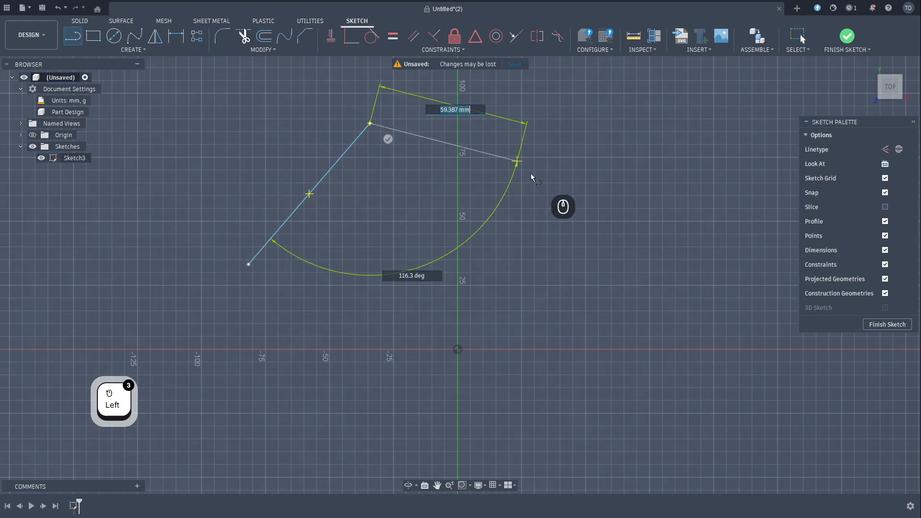
pyautogui.click(568, 186)
pyautogui.click(611, 318)
pyautogui.click(512, 439)
pyautogui.click(419, 324)
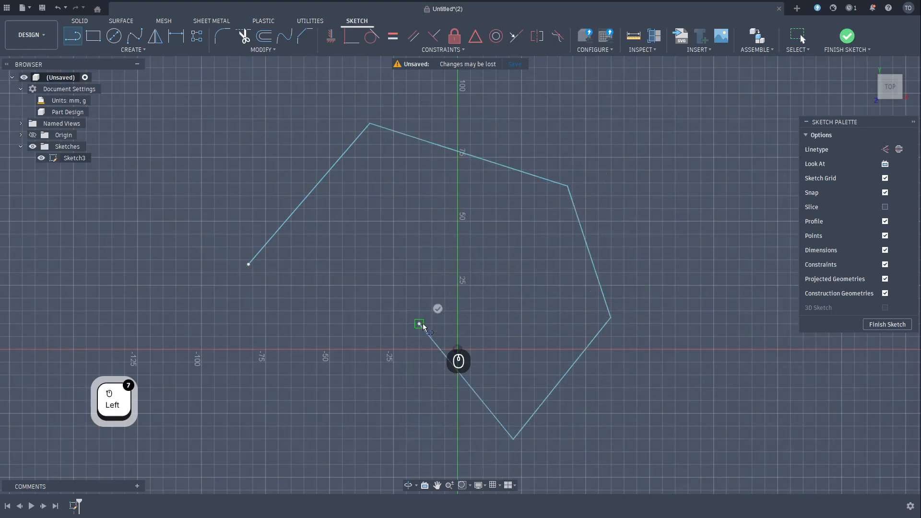
pyautogui.click(293, 365)
pyautogui.click(201, 323)
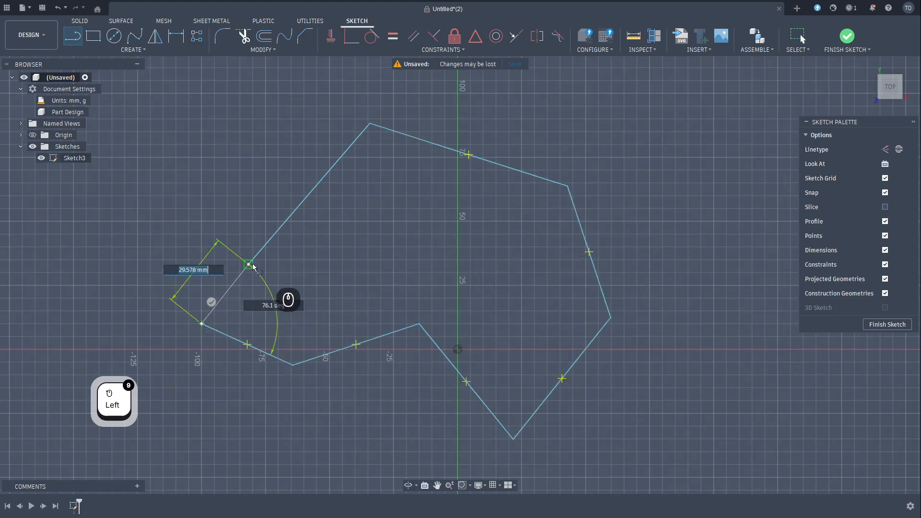
pyautogui.click(155, 225)
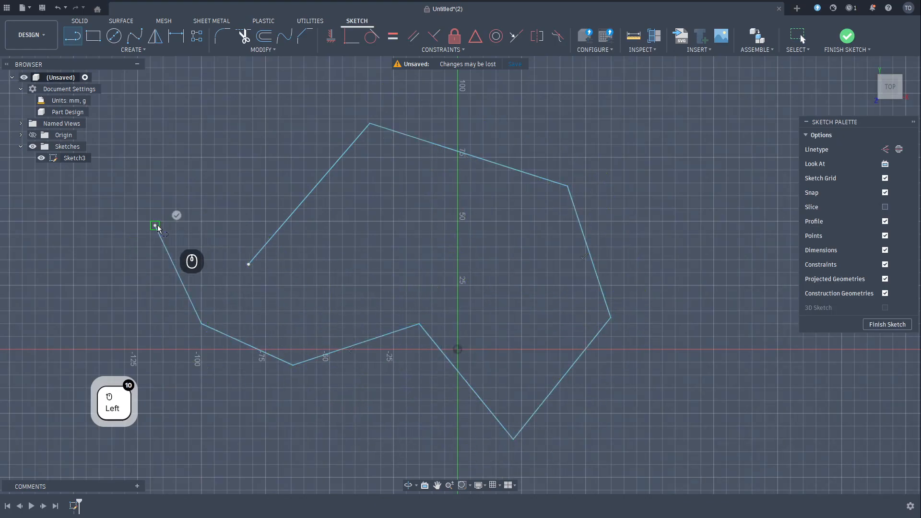
pyautogui.click(250, 263)
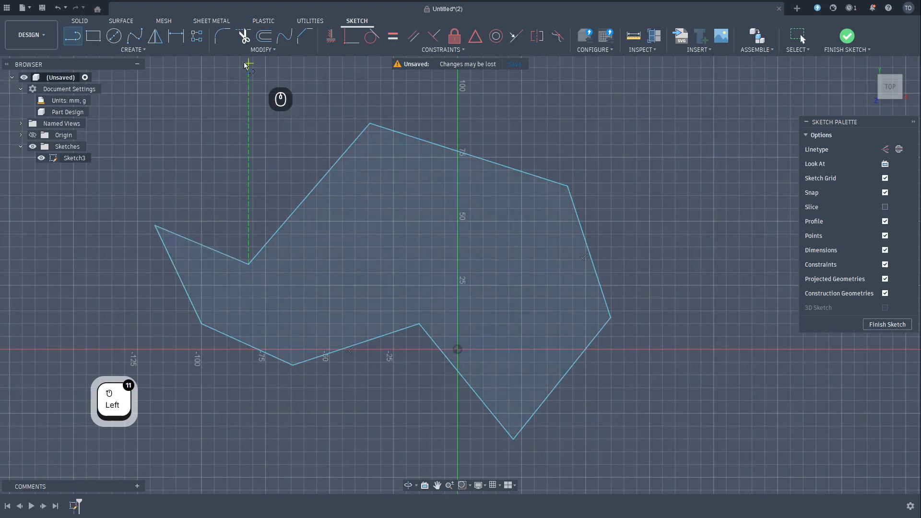
# Round the outline's top corner, the two corners along its right side and the bottom corner with 20 mm sketch fillets
pyautogui.click(223, 39)
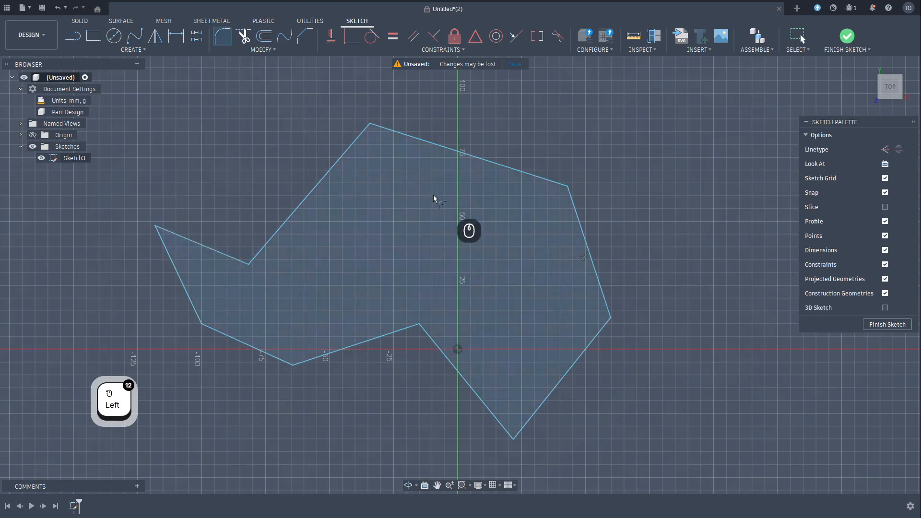
pyautogui.click(356, 139)
pyautogui.click(393, 133)
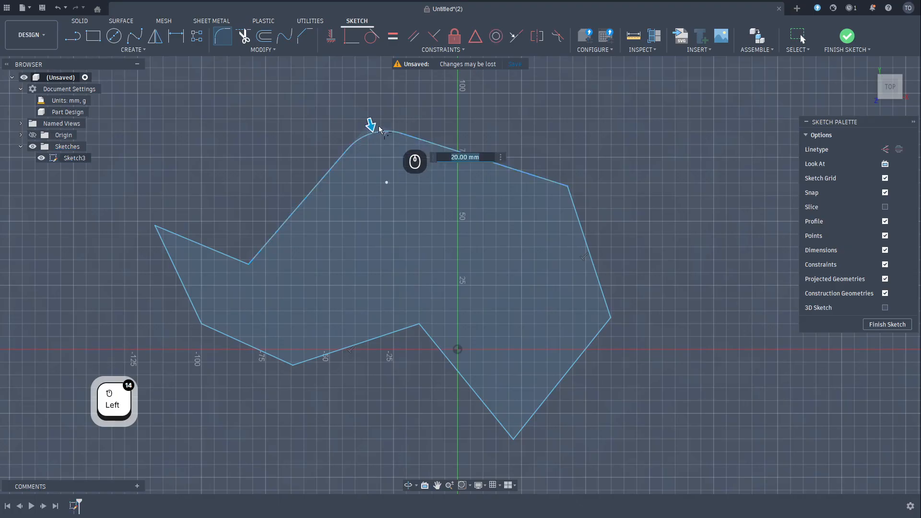
pyautogui.click(561, 187)
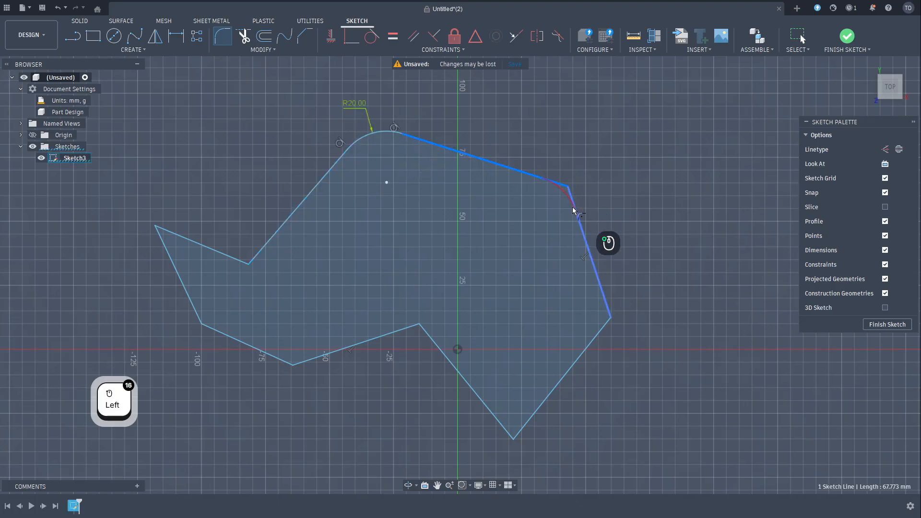
pyautogui.click(573, 210)
pyautogui.click(608, 305)
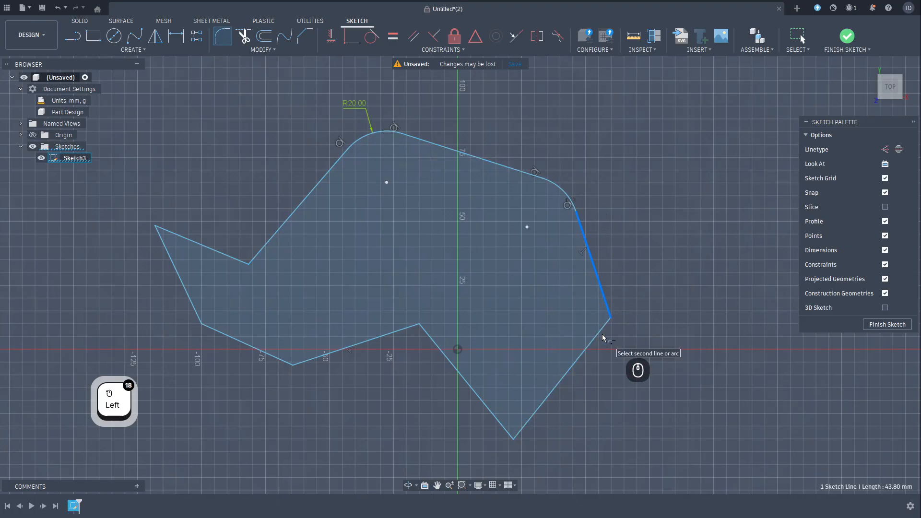
pyautogui.click(601, 332)
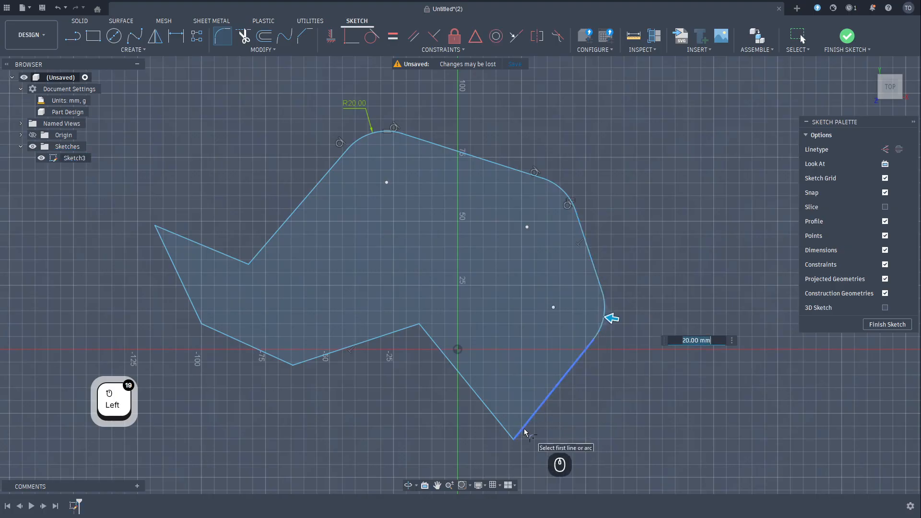
pyautogui.click(524, 430)
pyautogui.click(504, 428)
# Fillet the outline's lower notch, lower-left corner and leftmost tip, reducing the shared fillet radius to 12.5 mm
pyautogui.click(398, 333)
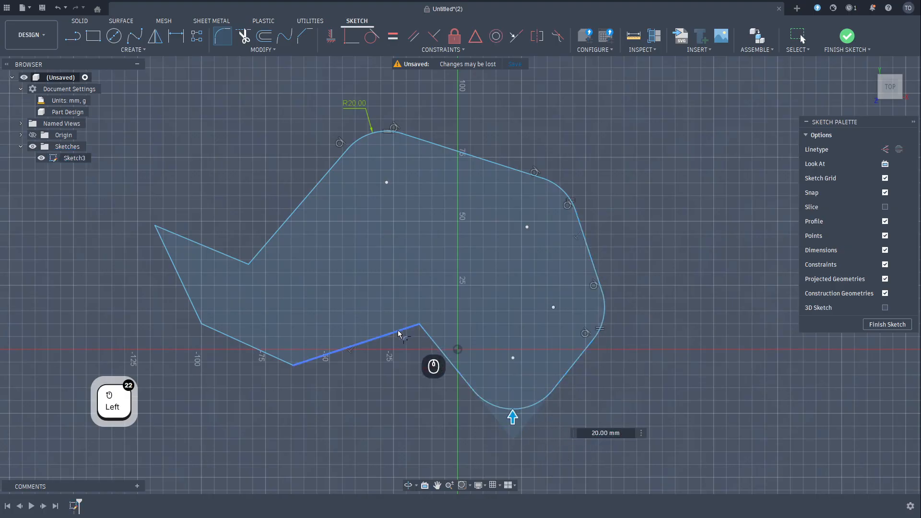
pyautogui.click(430, 341)
pyautogui.click(295, 363)
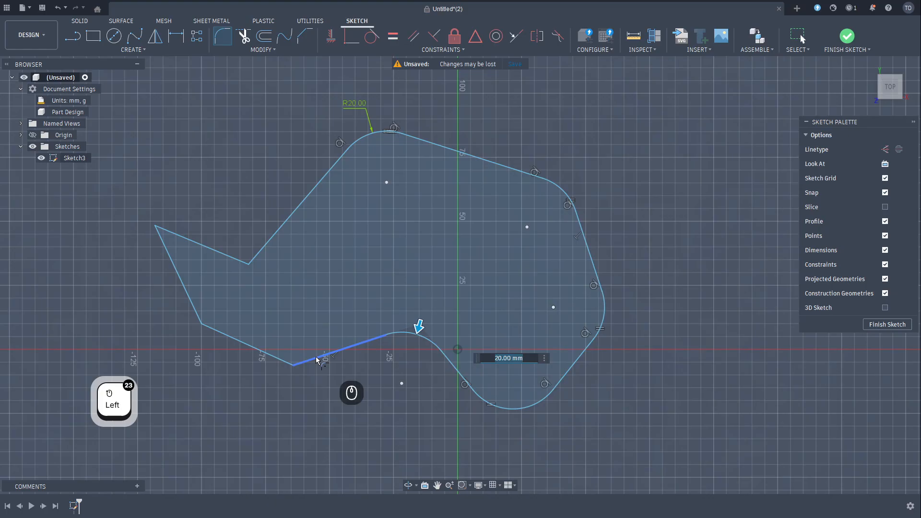
pyautogui.click(281, 359)
pyautogui.click(171, 259)
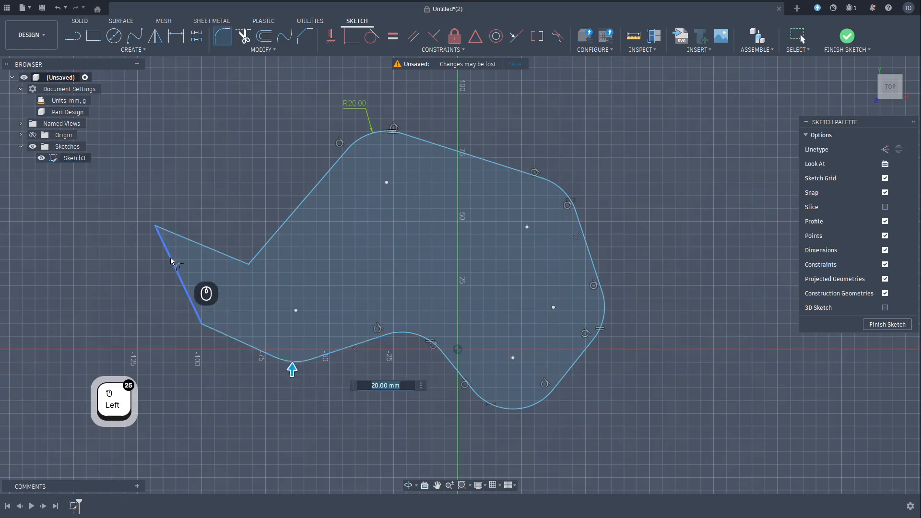
pyautogui.click(190, 238)
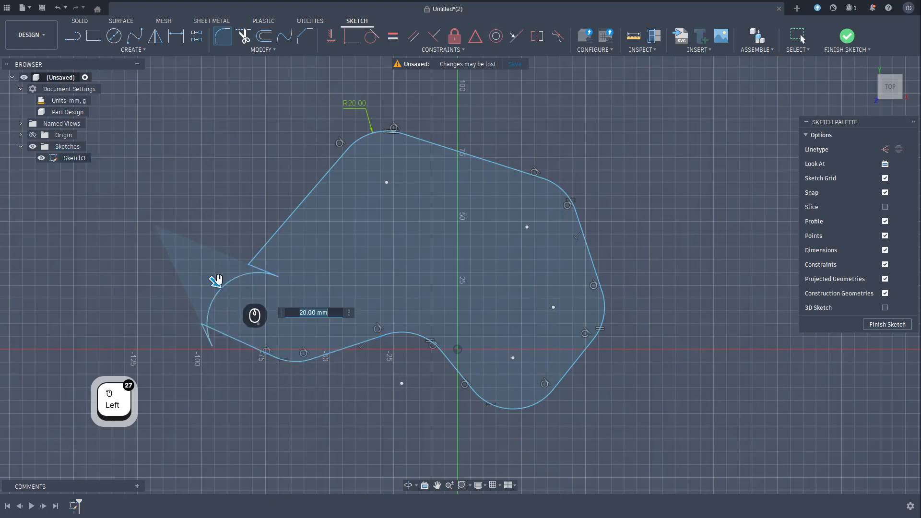
pyautogui.moveTo(216, 280); pyautogui.dragTo(197, 252)
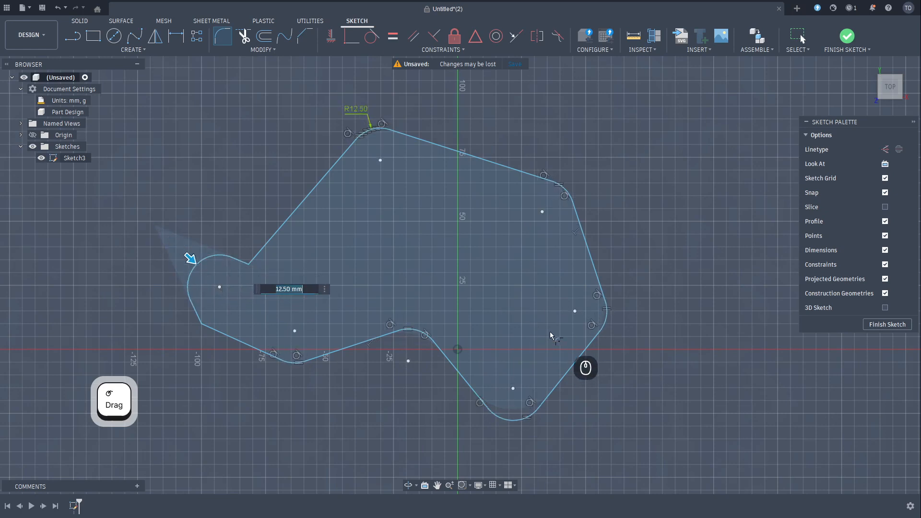
# Undo the most recent fillets and delete the entire outline from the sketch
pyautogui.hotkey('ctrl', 'z')
pyautogui.hotkey('ctrl', 'z')
pyautogui.press('Escape')
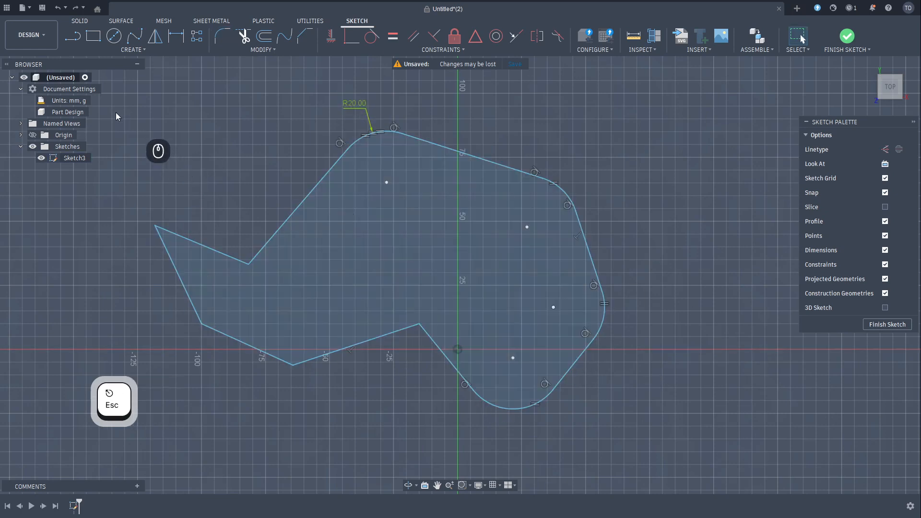
pyautogui.moveTo(119, 98)
pyautogui.mouseDown()
pyautogui.moveTo(734, 431)
pyautogui.moveTo(725, 432)
pyautogui.mouseUp()
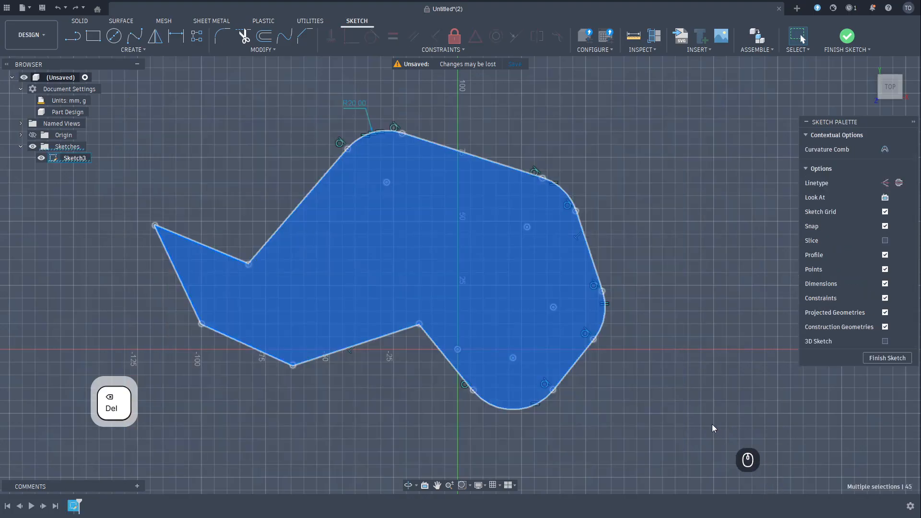
pyautogui.press('Delete')
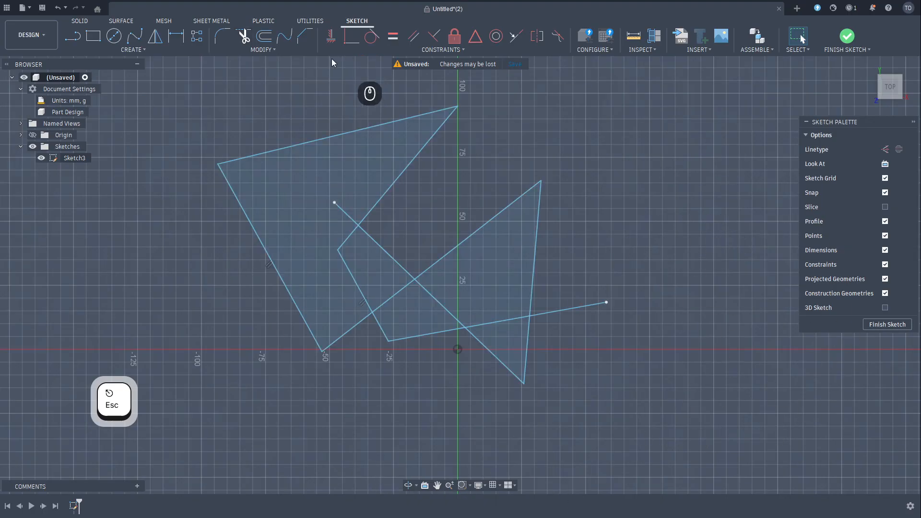
# Trim the two loose line ends that extend beyond the upper-left crossing and the right edge of the crossing-line figure
pyautogui.click(244, 36)
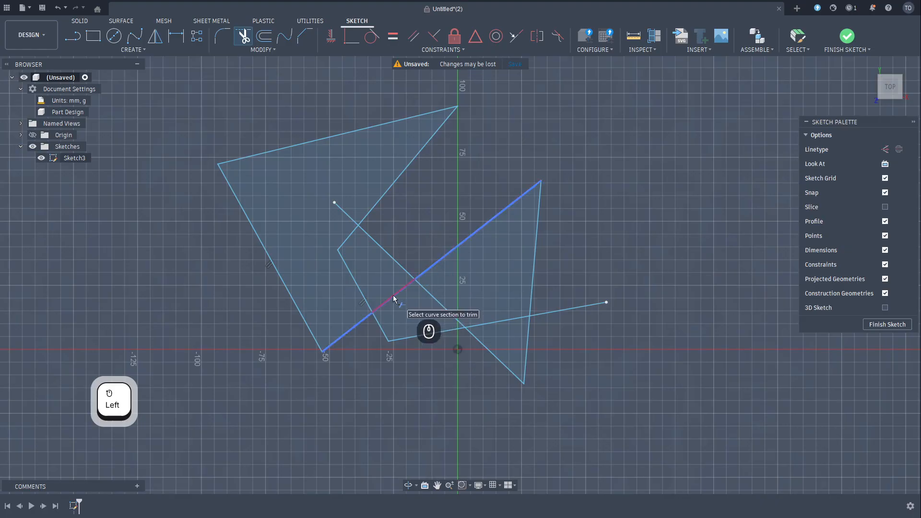
pyautogui.click(344, 213)
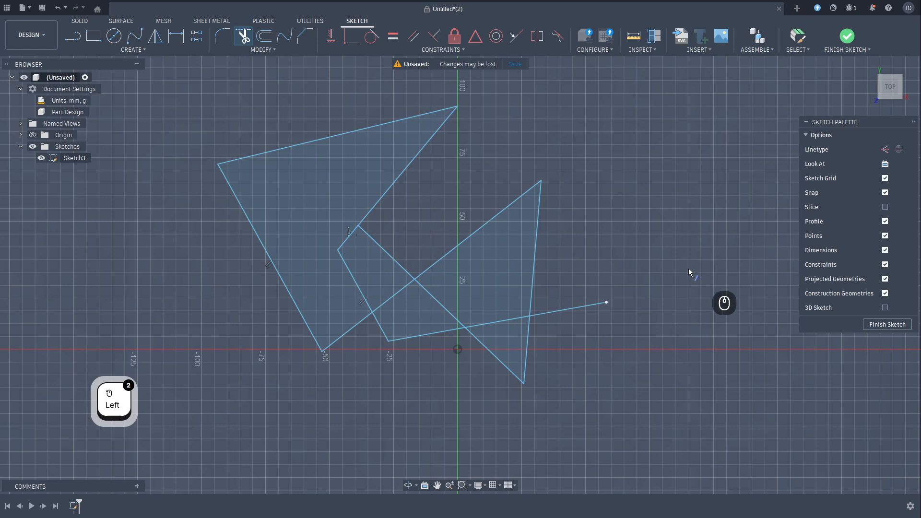
pyautogui.click(586, 307)
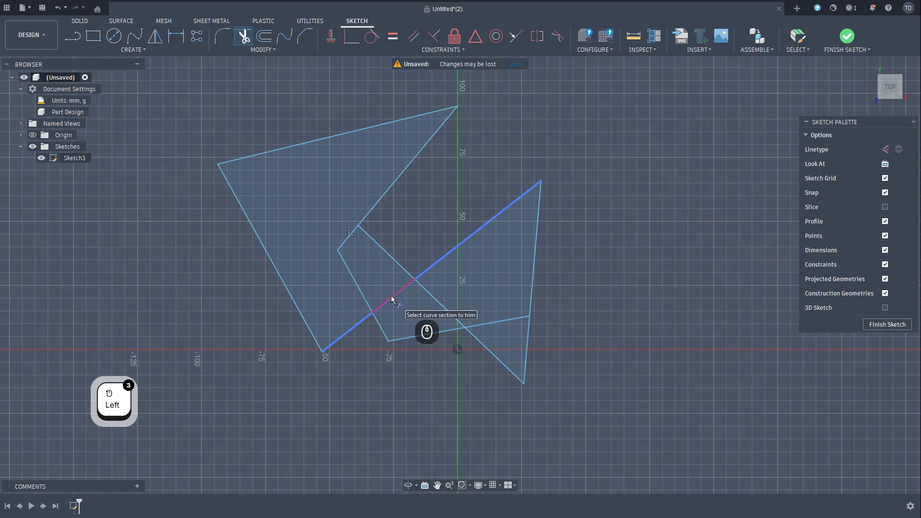
pyautogui.press('Escape')
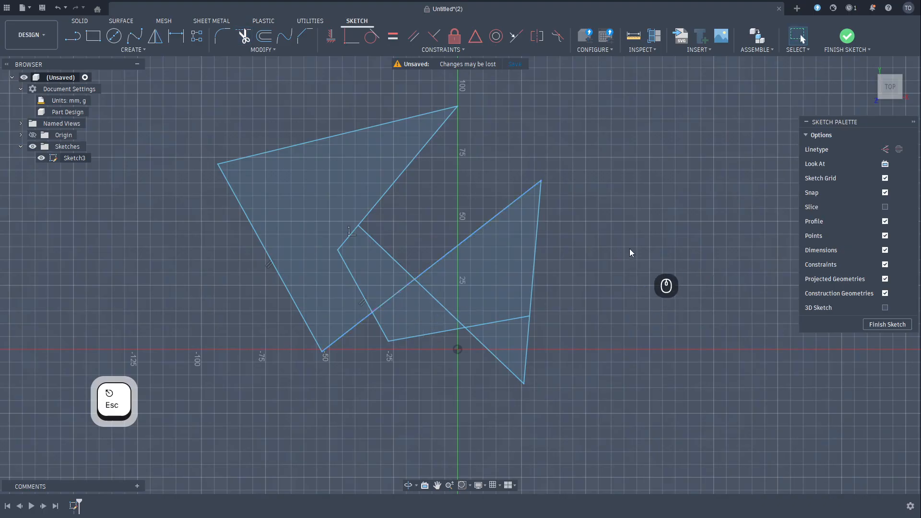
# Try deleting the whole long diagonal line, and undo the deletion
pyautogui.click(498, 215)
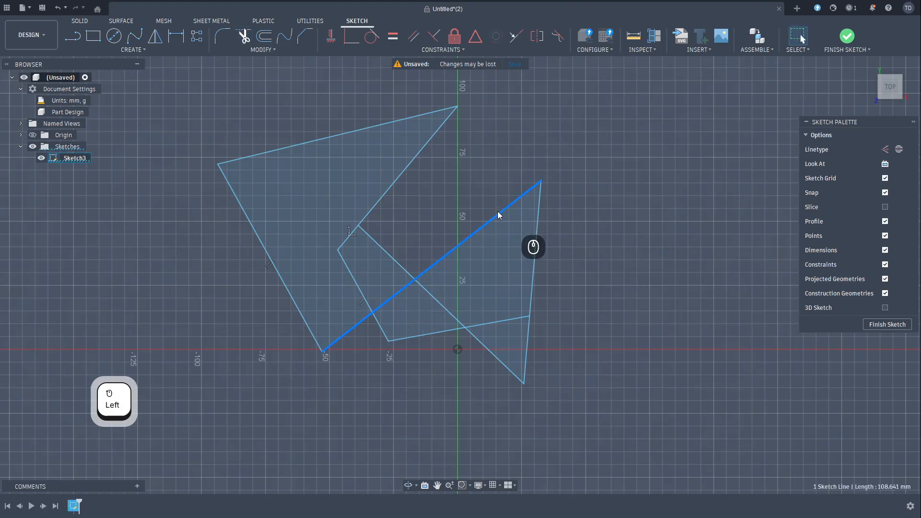
pyautogui.press('Delete')
pyautogui.hotkey('ctrl', 'z')
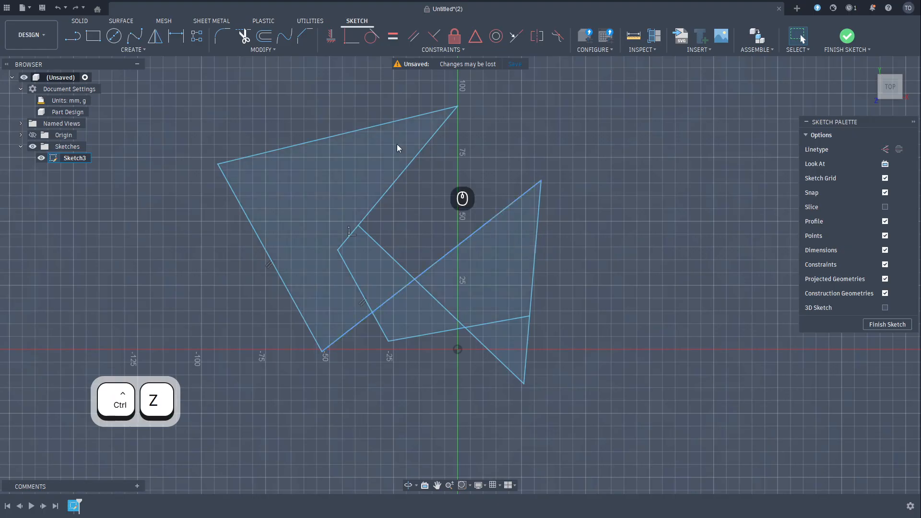
# Trim the middle section of the long diagonal line and the adjoining inner section running up toward the upper-left crossing
pyautogui.click(243, 36)
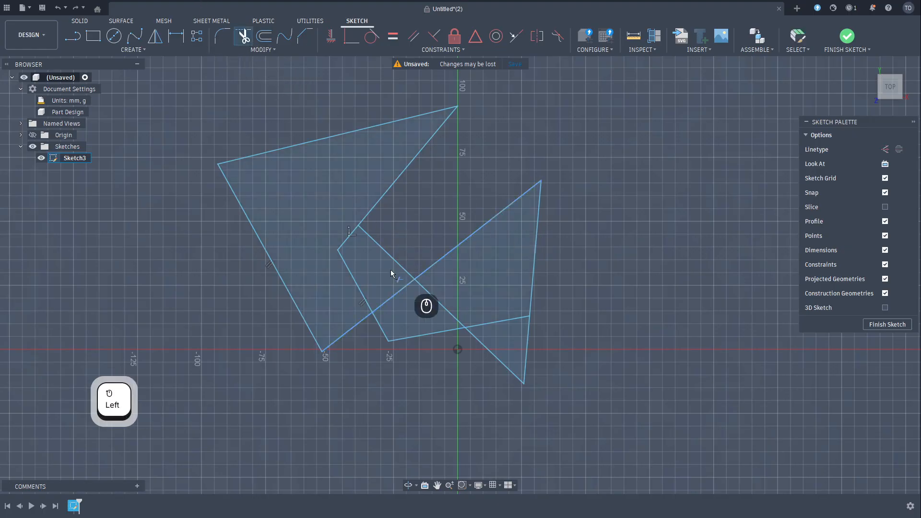
pyautogui.click(392, 297)
pyautogui.click(391, 297)
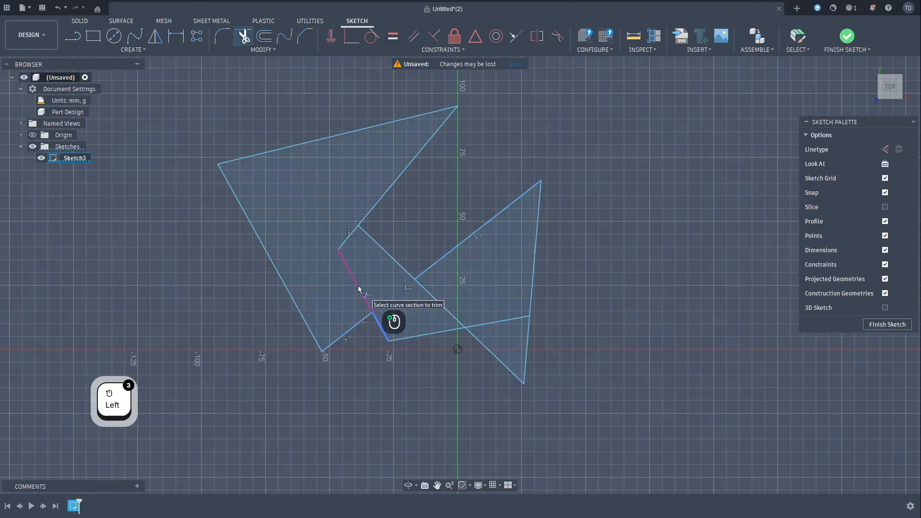
pyautogui.click(358, 286)
# Trim the leftover inner stub and the two inner line sections dividing the right-hand triangle from the rest of the figure
pyautogui.click(349, 239)
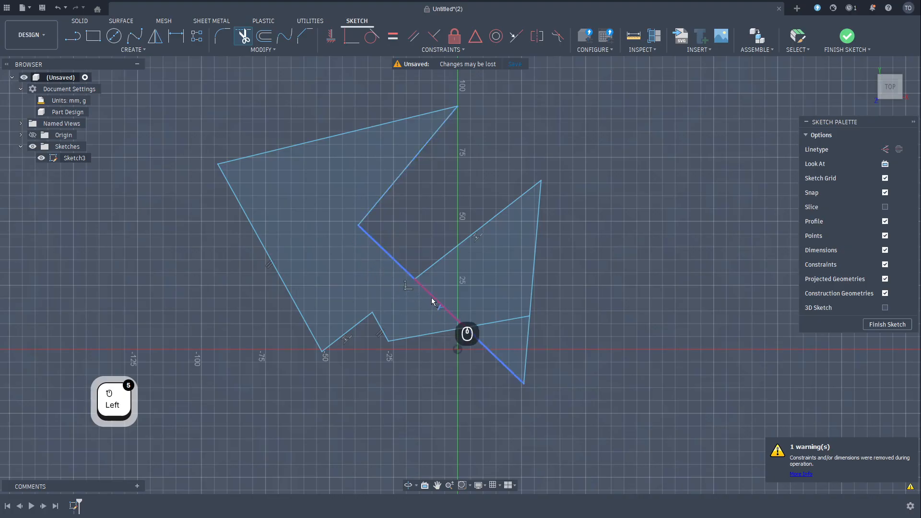
pyautogui.click(433, 298)
pyautogui.click(509, 326)
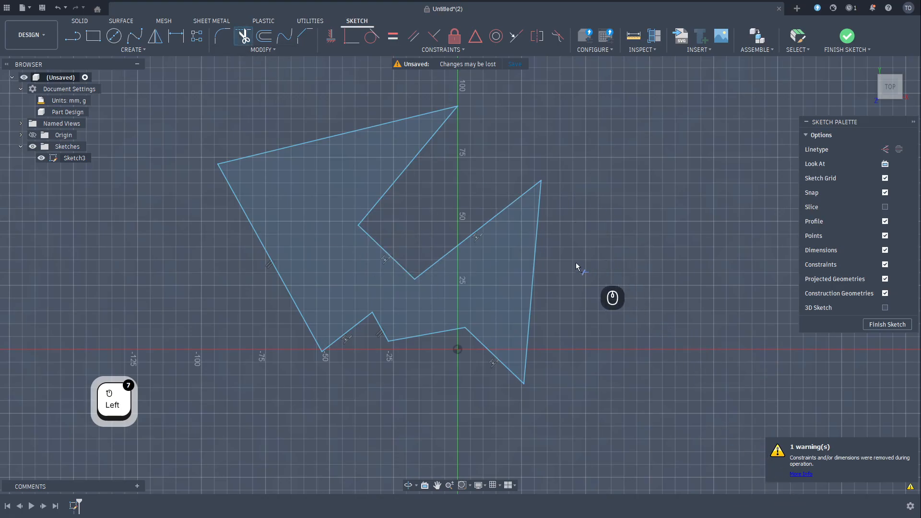
# Undo the last three trims, restoring the inner stub and the two dividing line sections
pyautogui.hotkey('ctrl', 'z')
pyautogui.hotkey('ctrl', 'z')
pyautogui.hotkey('ctrl', 'z')
pyautogui.hotkey('ctrl', 'z')
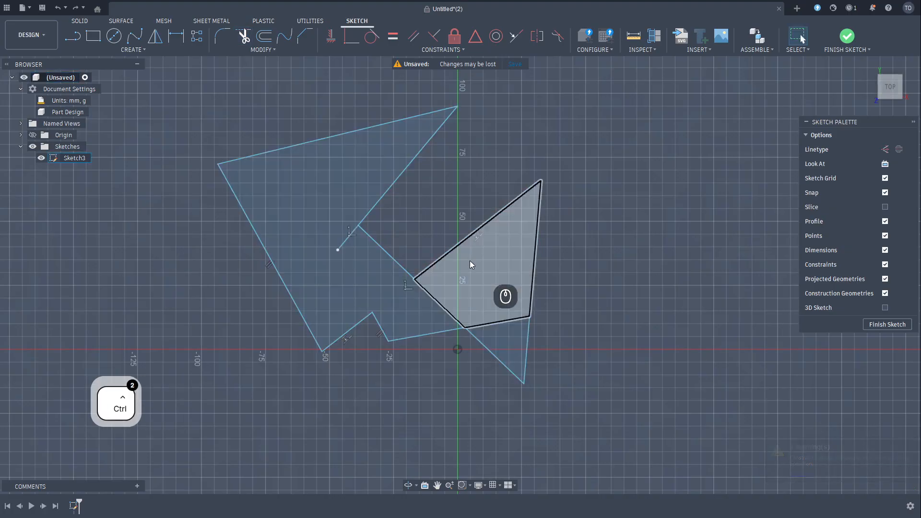
pyautogui.hotkey('ctrl', 'a')
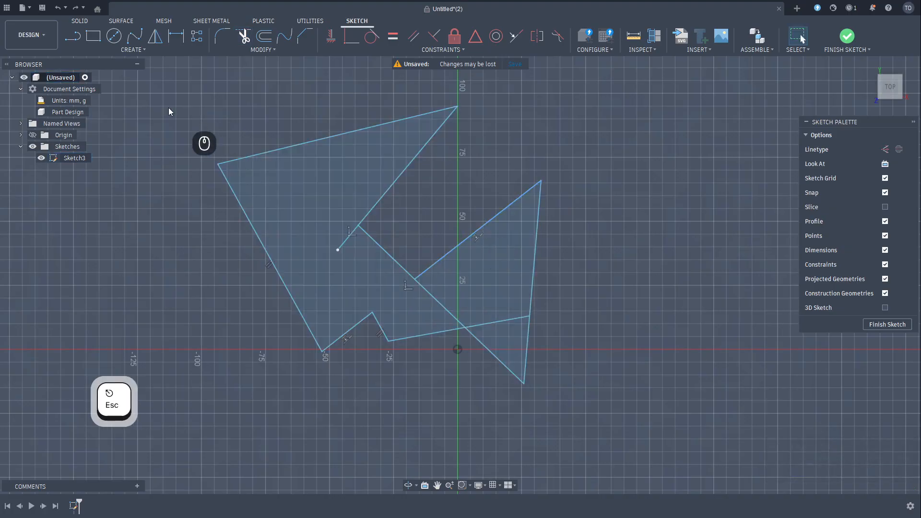
pyautogui.moveTo(183, 80)
pyautogui.mouseDown()
pyautogui.moveTo(598, 339)
pyautogui.moveTo(635, 422)
pyautogui.mouseUp()
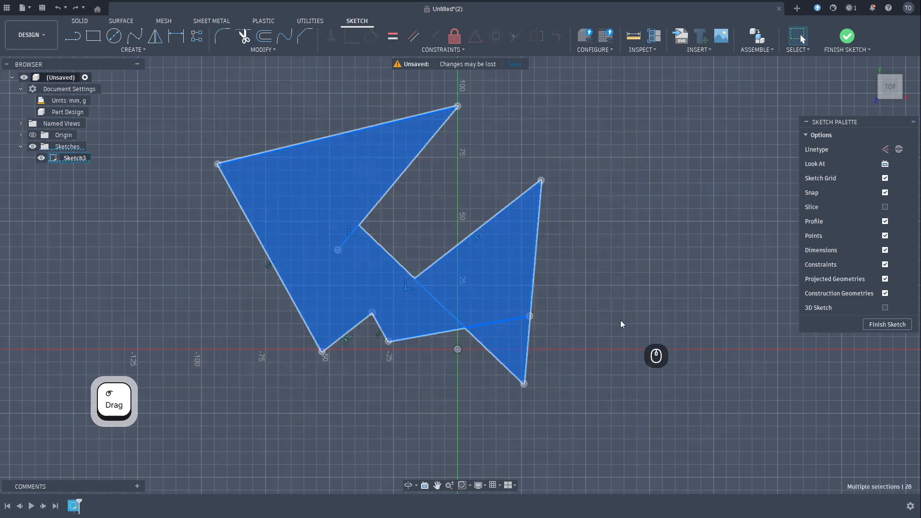
pyautogui.press('Escape')
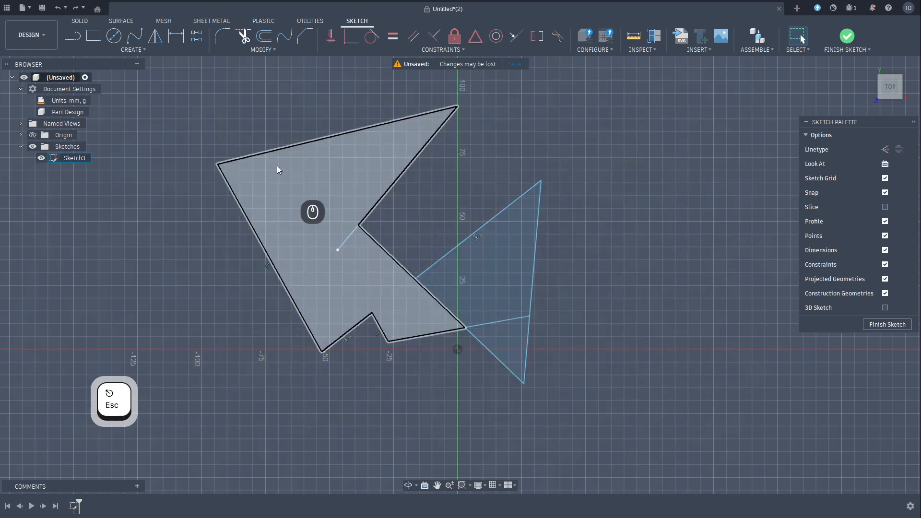
# Try trimming the long left edge of the large shape by sweeping the Trim tool across it
pyautogui.click(243, 37)
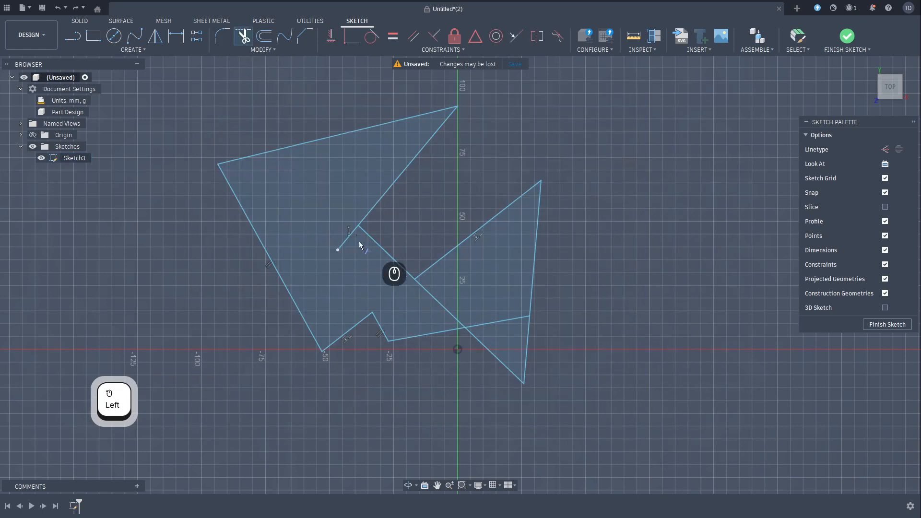
pyautogui.click(309, 202)
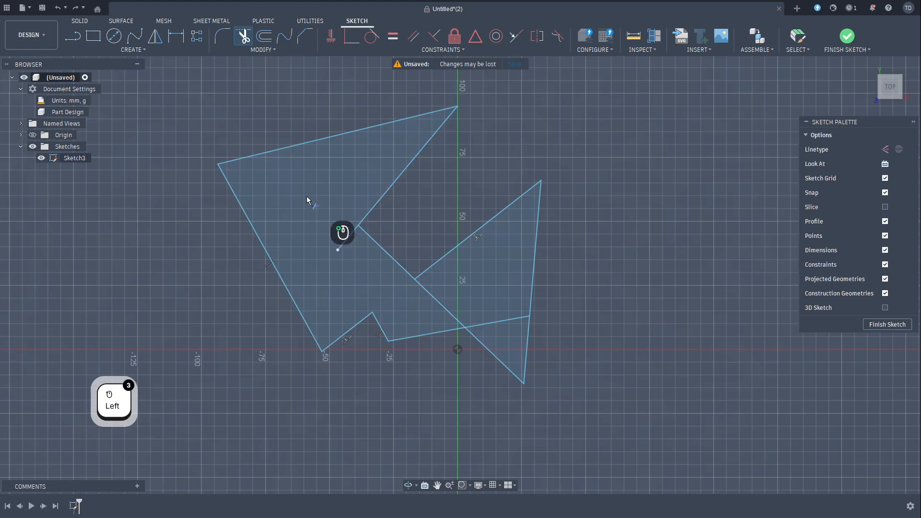
pyautogui.moveTo(306, 211); pyautogui.dragTo(305, 208)
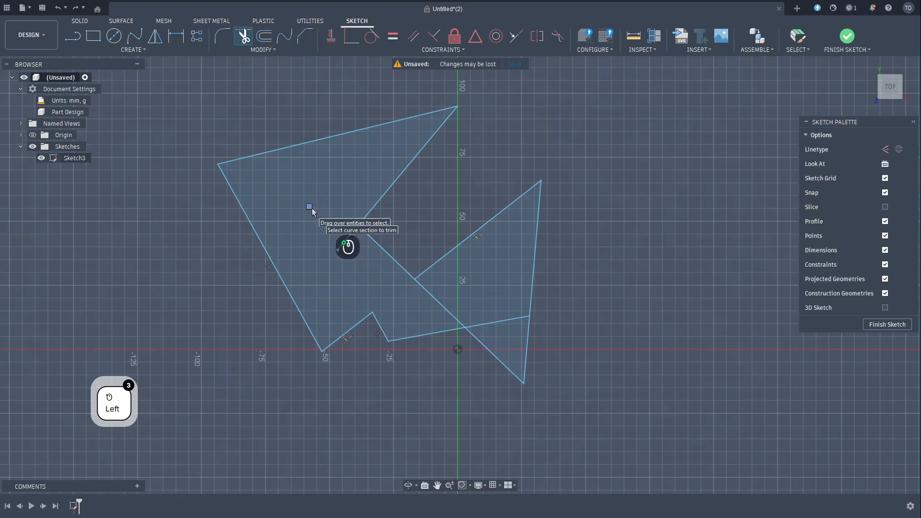
pyautogui.moveTo(312, 210)
pyautogui.mouseDown()
pyautogui.moveTo(366, 274)
pyautogui.moveTo(399, 295)
pyautogui.moveTo(471, 308)
pyautogui.moveTo(477, 294)
pyautogui.moveTo(377, 288)
pyautogui.moveTo(296, 222)
pyautogui.moveTo(277, 174)
pyautogui.moveTo(399, 191)
pyautogui.moveTo(397, 261)
pyautogui.moveTo(451, 272)
pyautogui.moveTo(537, 229)
pyautogui.moveTo(516, 346)
pyautogui.moveTo(418, 322)
pyautogui.moveTo(369, 341)
pyautogui.moveTo(304, 324)
pyautogui.moveTo(206, 214)
pyautogui.mouseUp()
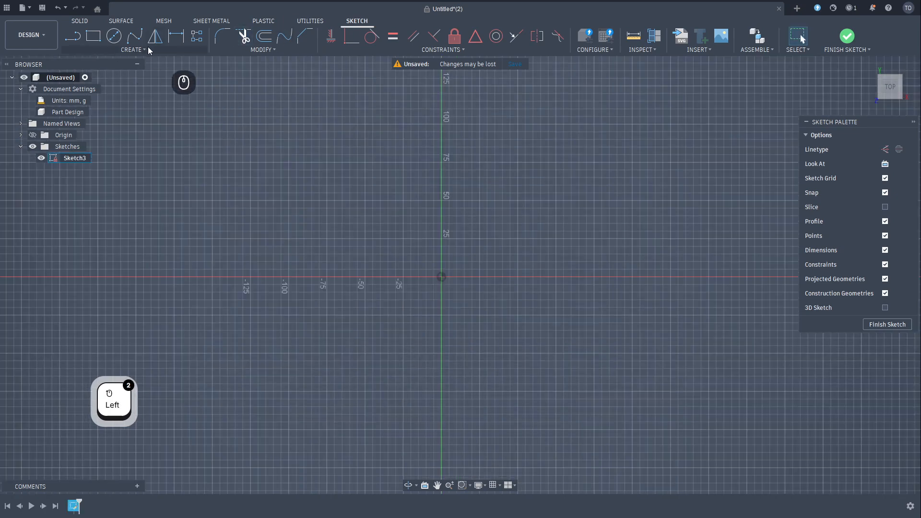
# Draw a circle about 41 mm in diameter, centred on the vertical axis 100 mm above the origin
pyautogui.click(145, 48)
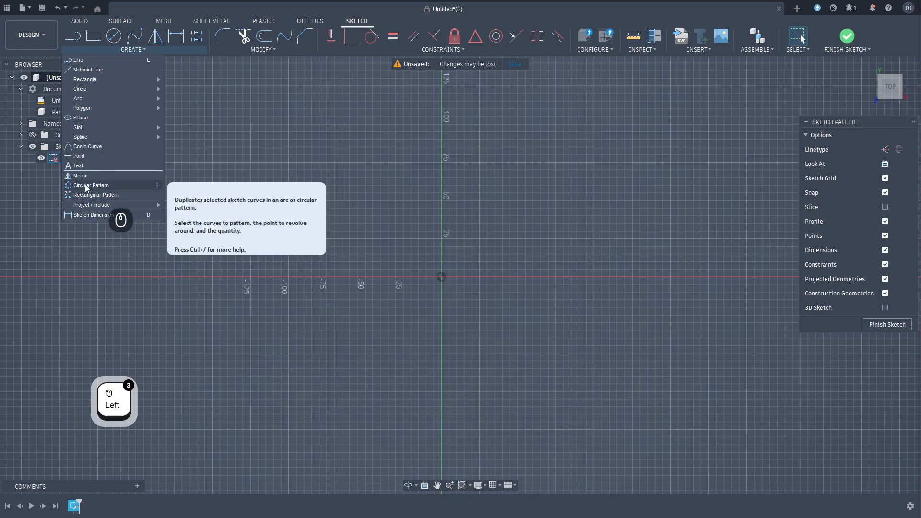
pyautogui.click(190, 89)
pyautogui.click(114, 36)
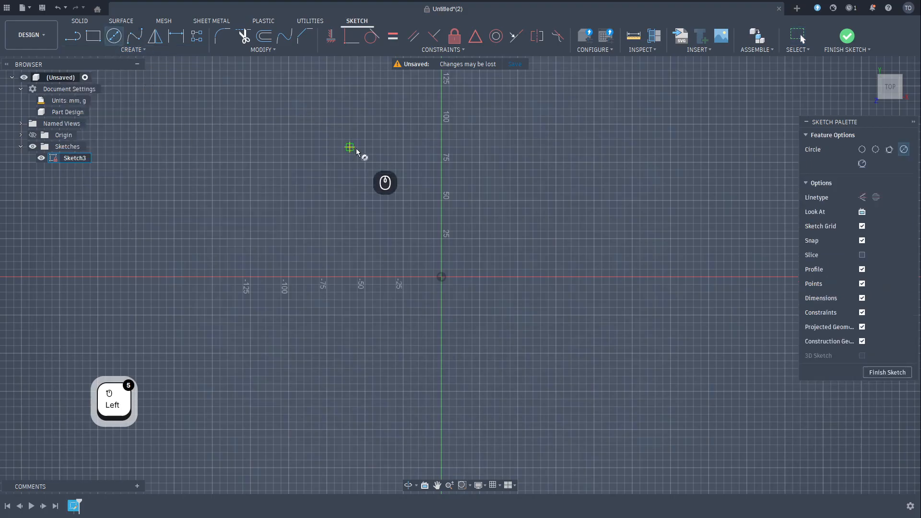
pyautogui.click(442, 123)
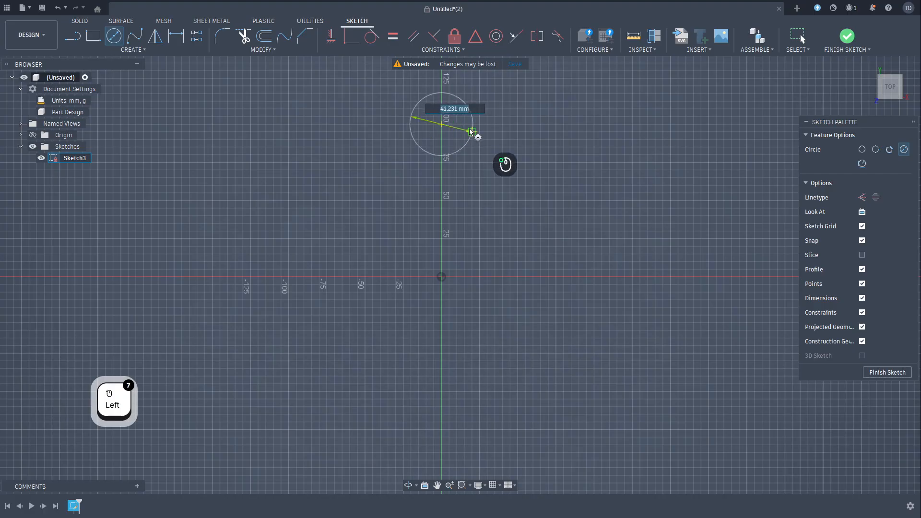
pyautogui.click(472, 131)
pyautogui.press('Return')
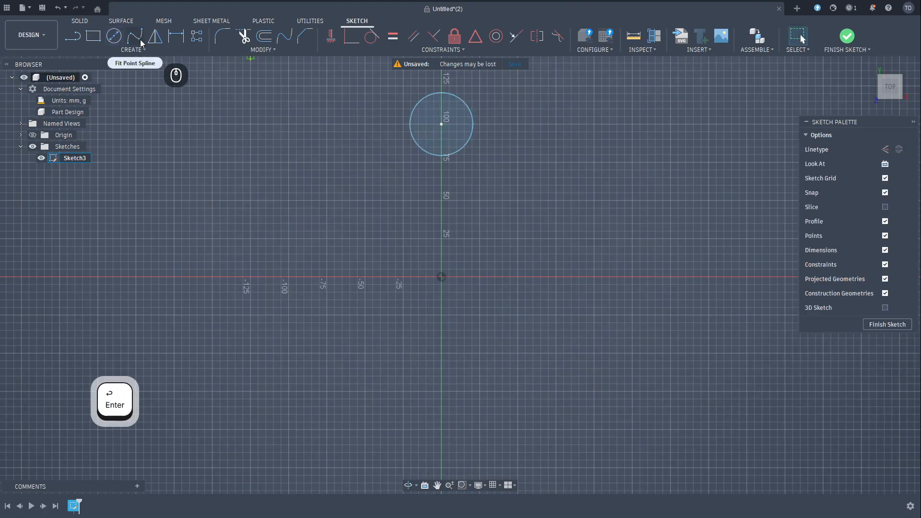
# Create a full circular pattern of the circle about the origin, trying quantities of 8 and 15 before using 19
pyautogui.click(134, 49)
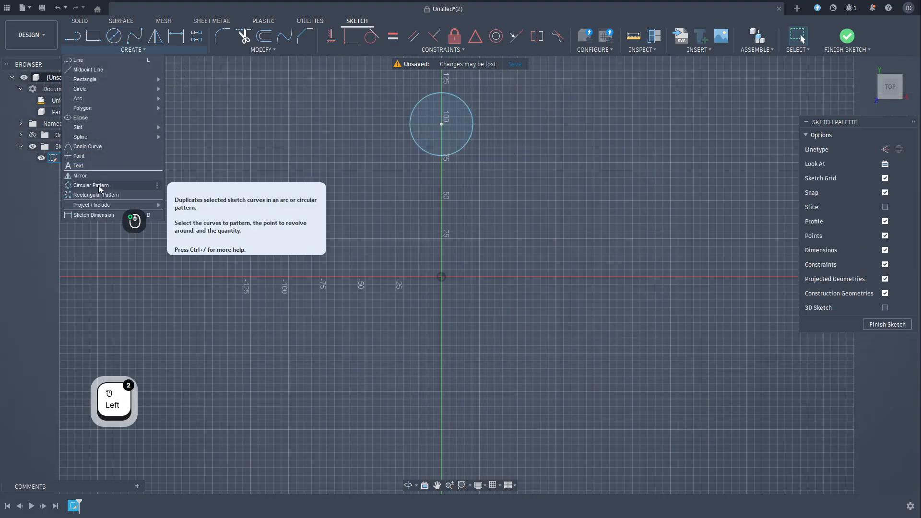
pyautogui.click(99, 186)
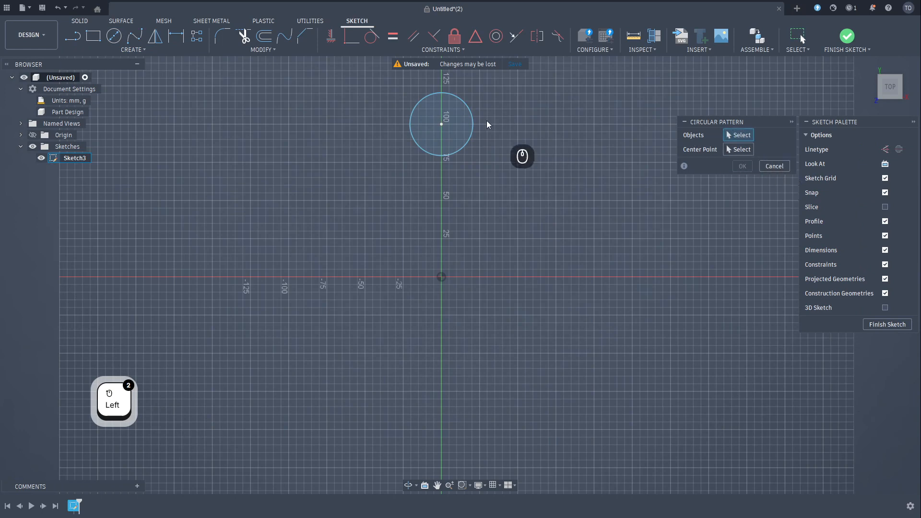
pyautogui.click(474, 126)
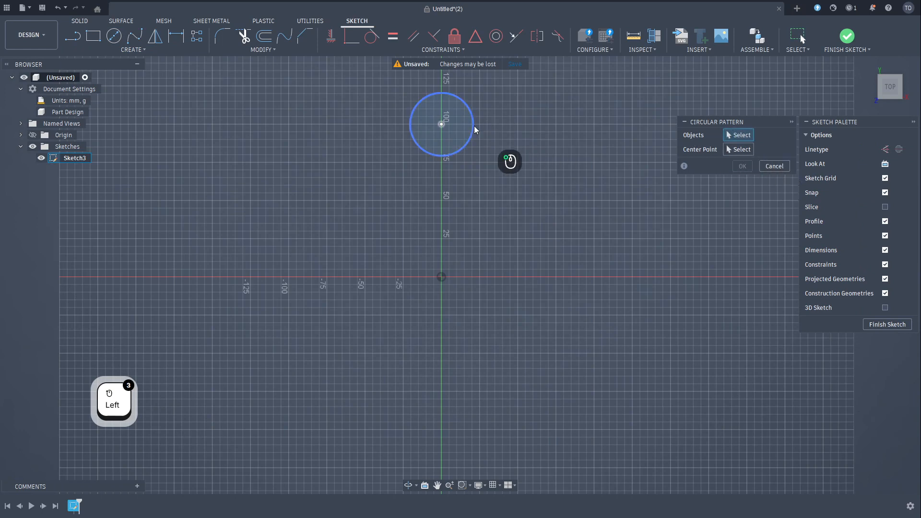
pyautogui.click(739, 149)
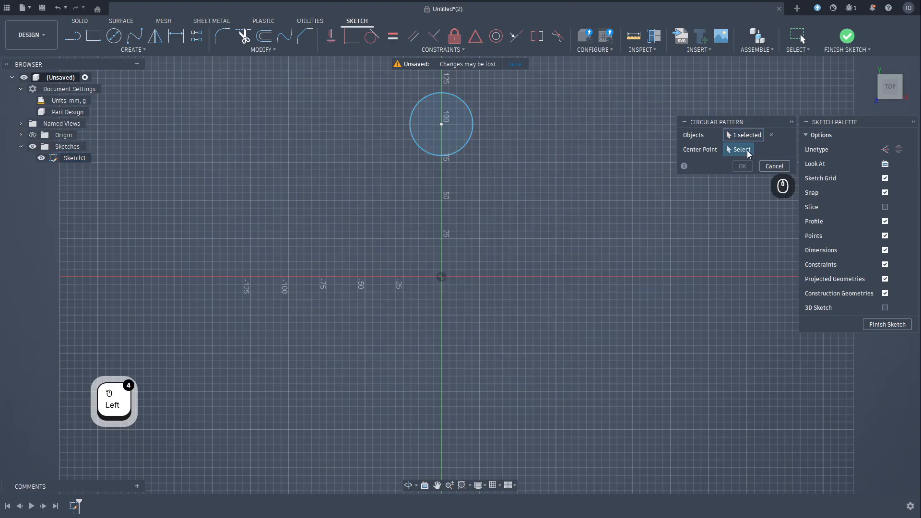
pyautogui.click(441, 276)
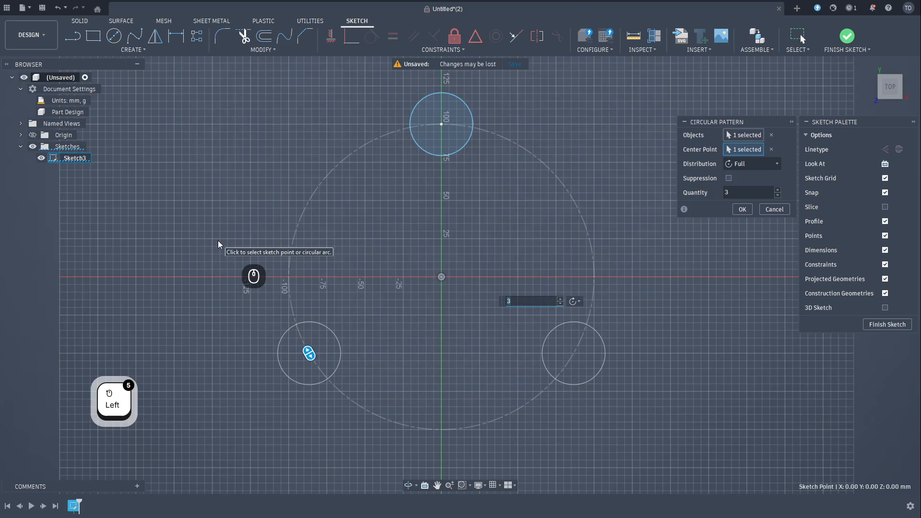
pyautogui.write('8')
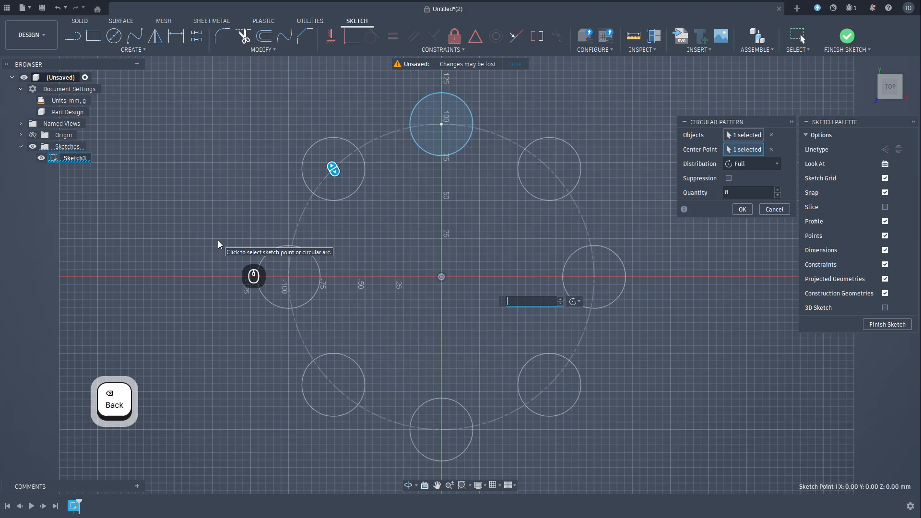
pyautogui.write('15')
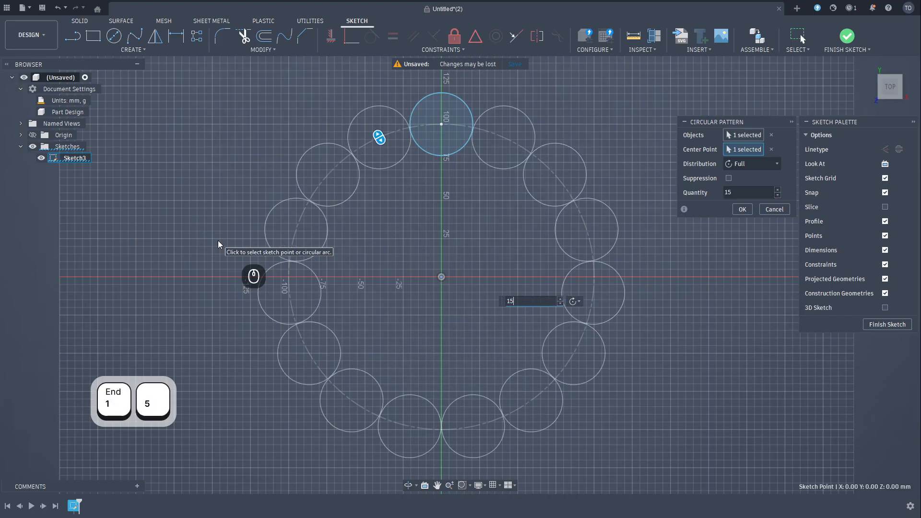
pyautogui.press('BackSpace')
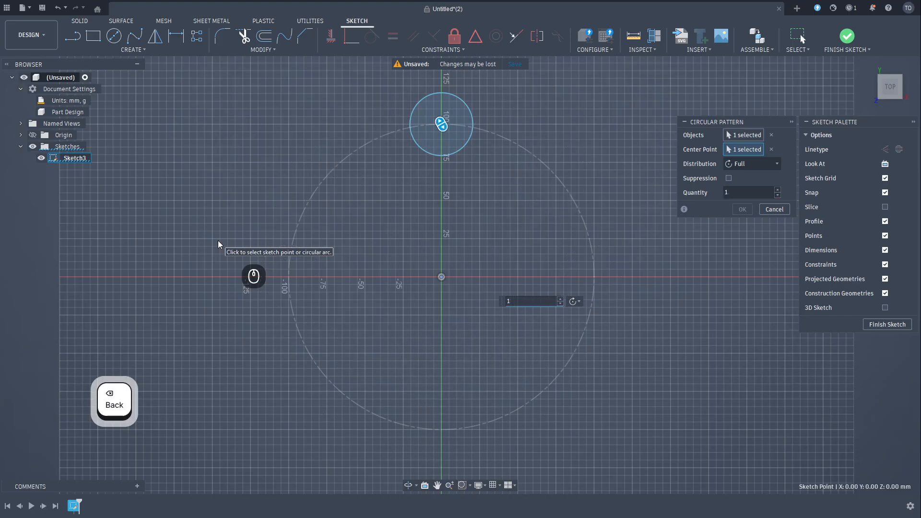
pyautogui.write('9')
pyautogui.press('Return')
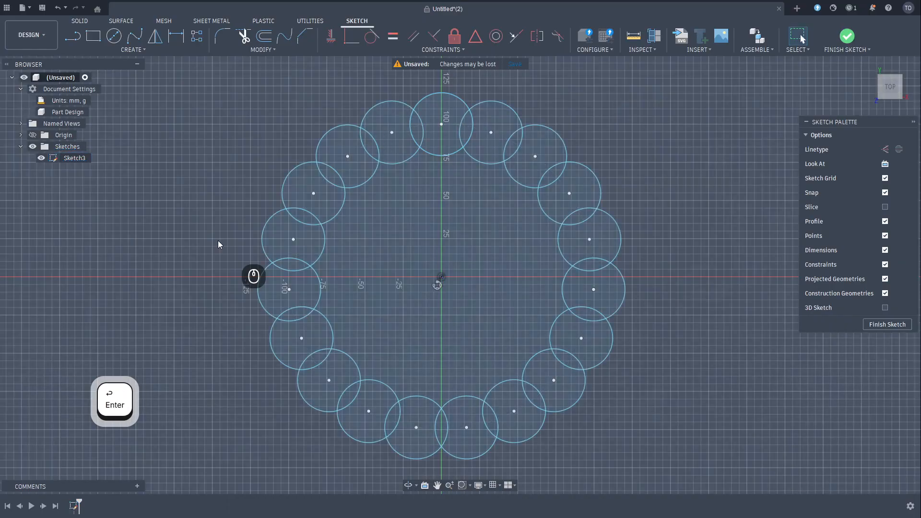
# Select the entire ring of patterned circles and delete it
pyautogui.scroll(-2, 218, 241)
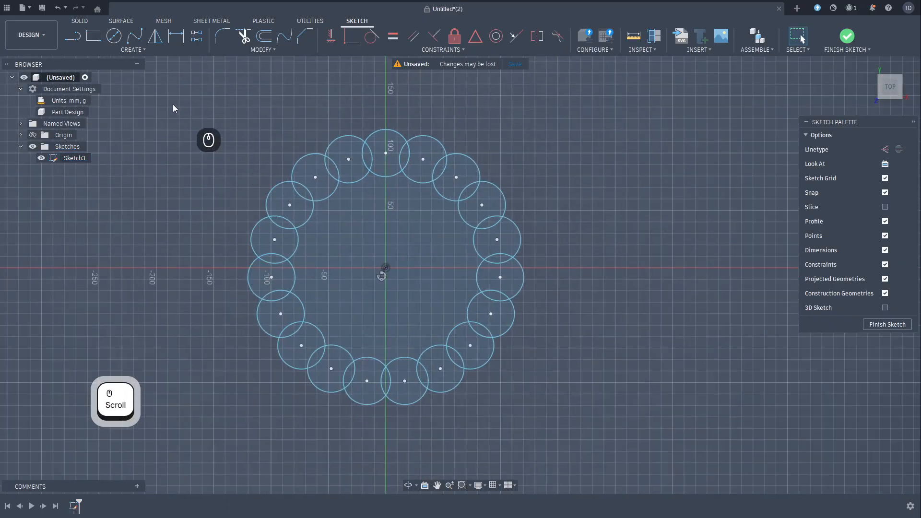
pyautogui.hotkey('ctrl', 'a')
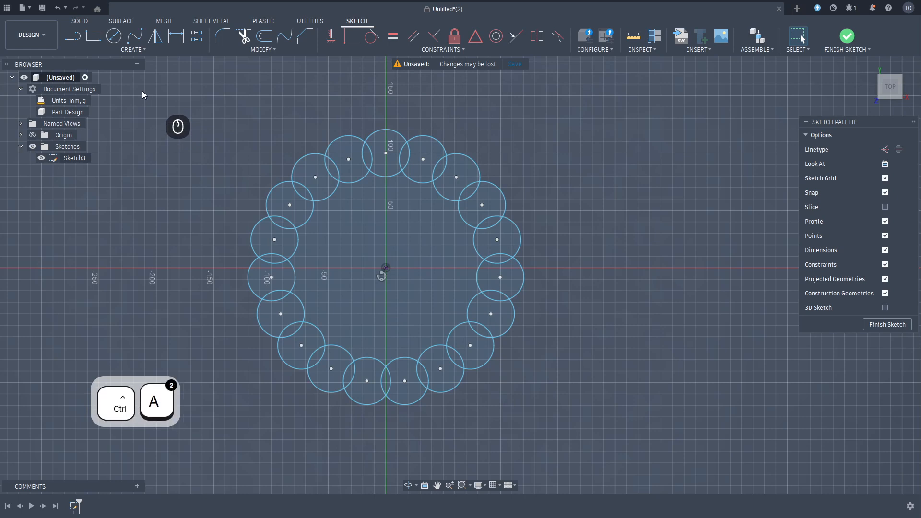
pyautogui.moveTo(164, 79)
pyautogui.mouseDown()
pyautogui.moveTo(261, 162)
pyautogui.moveTo(670, 458)
pyautogui.mouseUp()
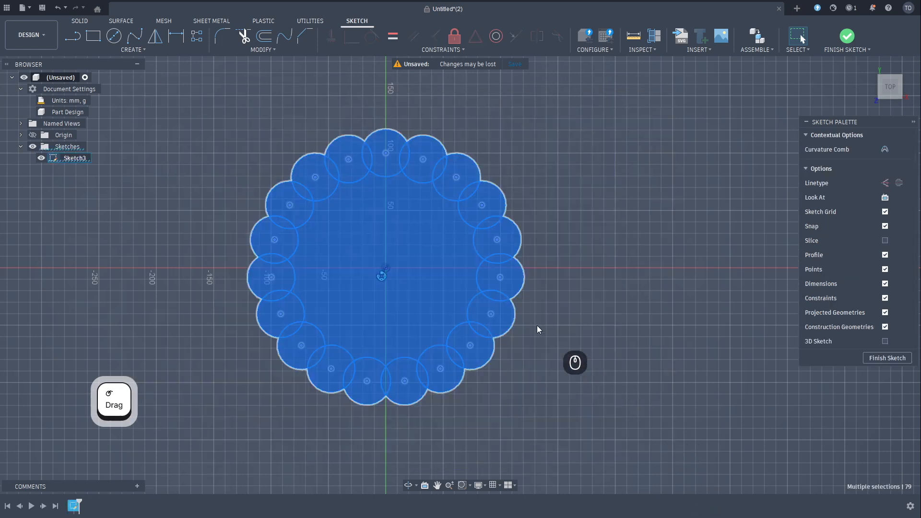
pyautogui.press('Delete')
# Draw a vertical line about 100 mm long upward from the origin
pyautogui.click(73, 35)
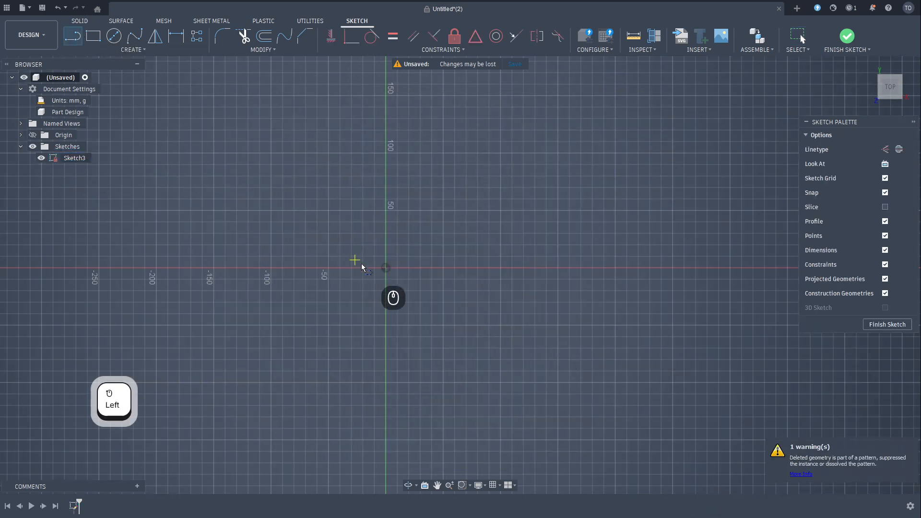
pyautogui.click(390, 269)
pyautogui.click(386, 153)
pyautogui.press('Return')
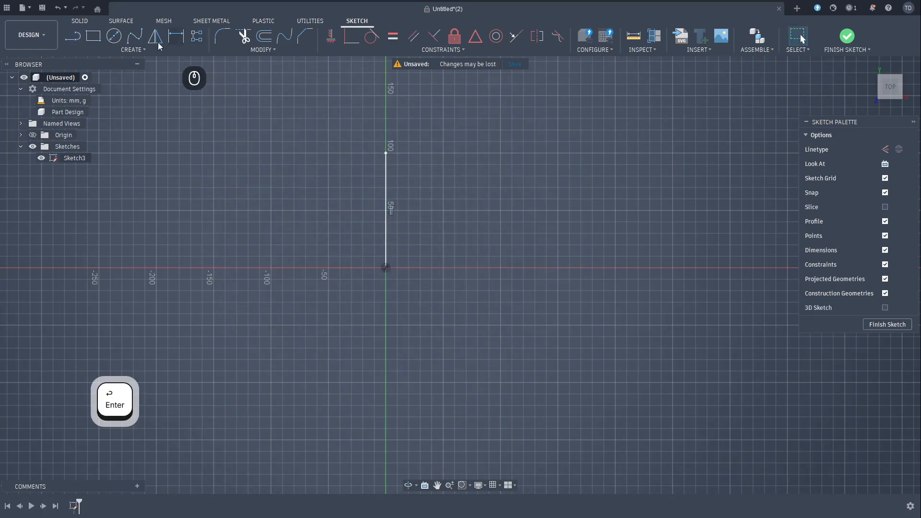
# Create a full circular pattern of the vertical line about the origin with a quantity of 35
pyautogui.click(133, 49)
pyautogui.click(96, 185)
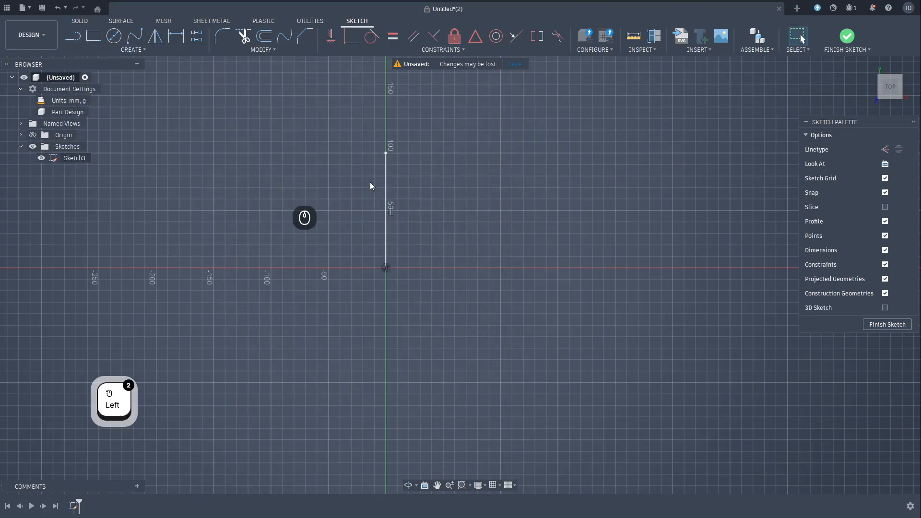
pyautogui.click(740, 138)
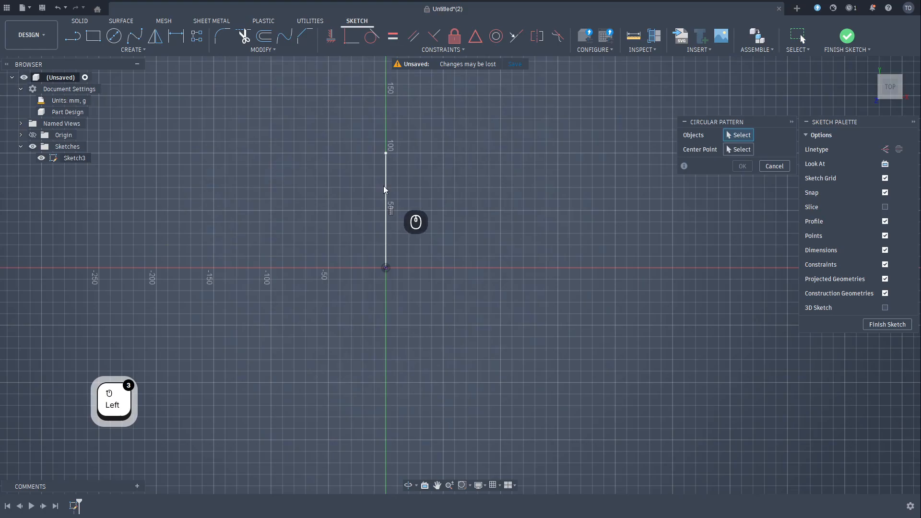
pyautogui.click(386, 188)
pyautogui.click(741, 149)
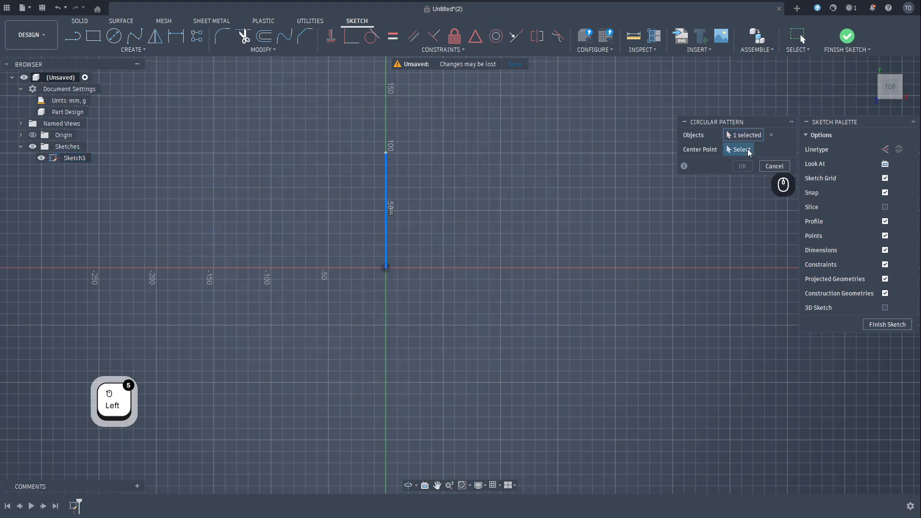
pyautogui.click(386, 268)
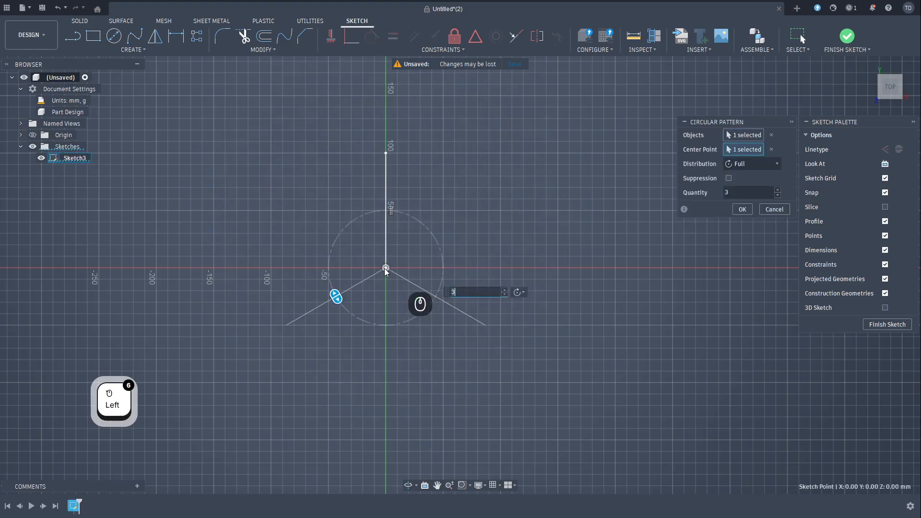
pyautogui.moveTo(753, 193); pyautogui.dragTo(623, 193)
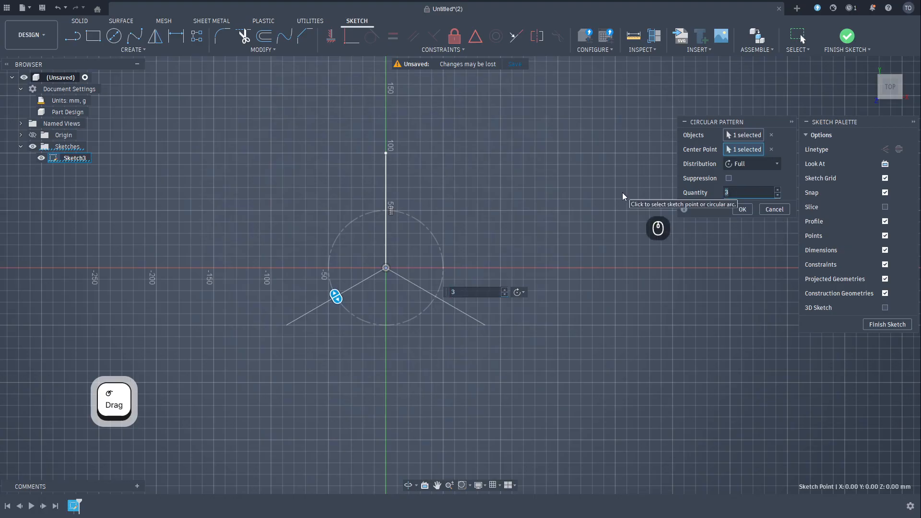
pyautogui.write('36')
pyautogui.press('Return')
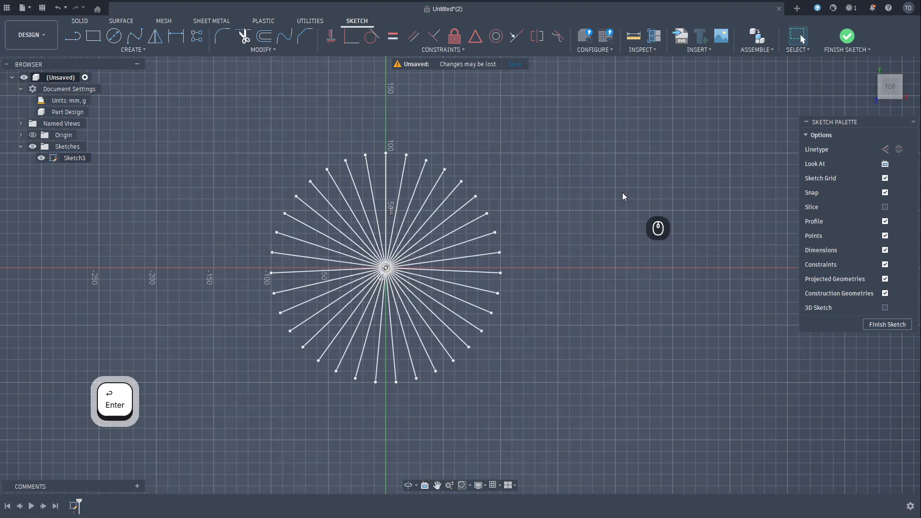
pyautogui.press('Return')
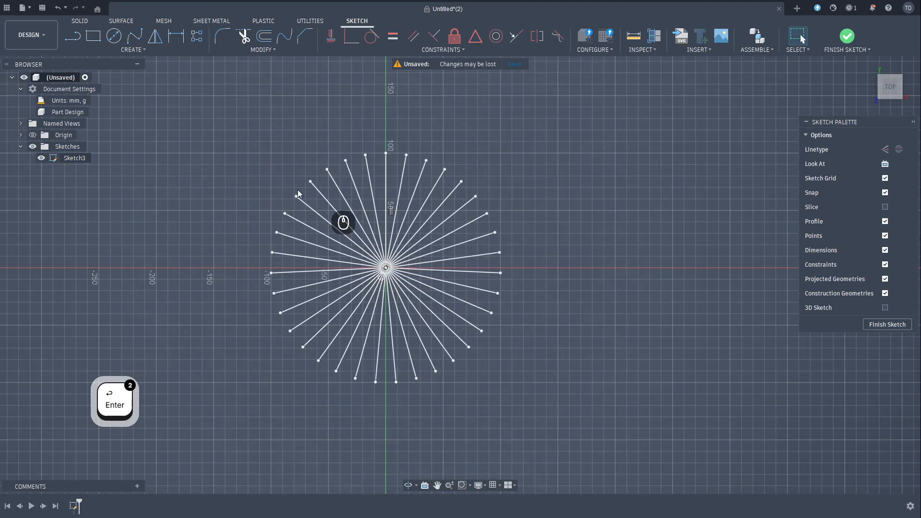
# Delete all the radial patterned lines to clear the sketch
pyautogui.scroll(-5, 397, 282)
pyautogui.scroll(6, 434, 286)
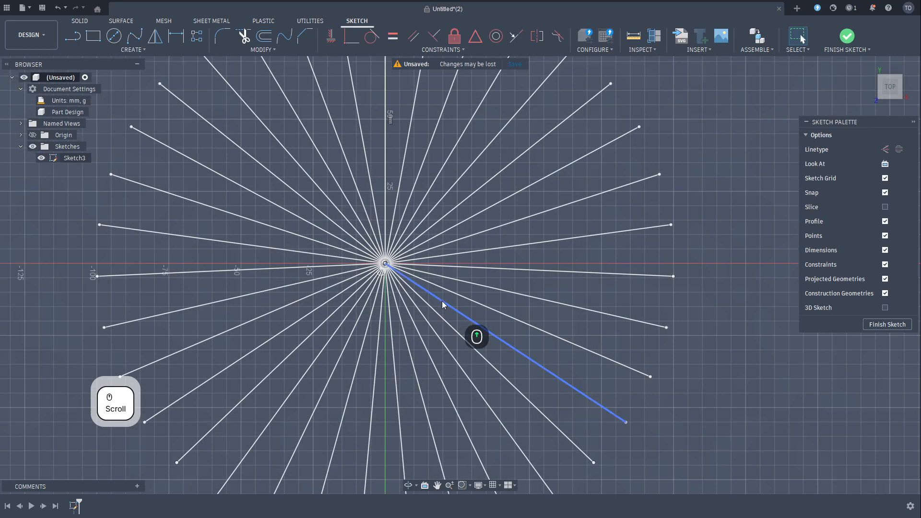
pyautogui.moveTo(191, 119); pyautogui.dragTo(603, 392)
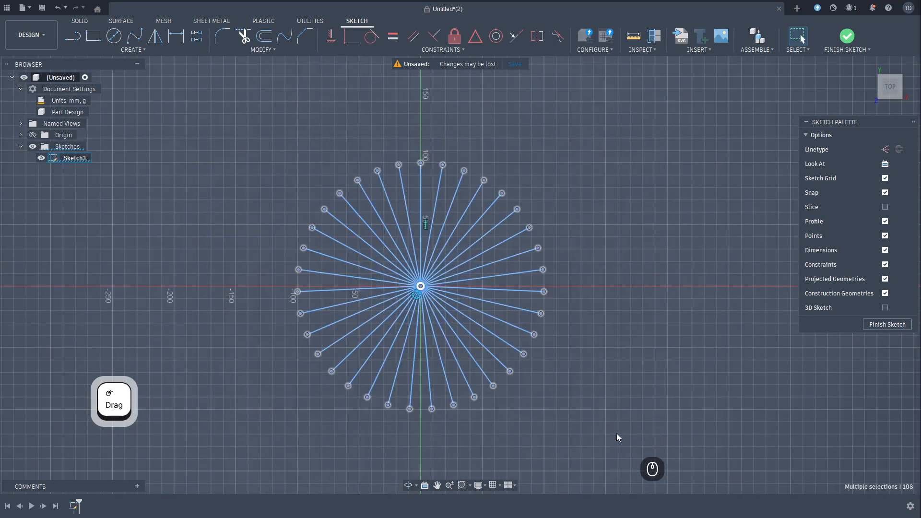
pyautogui.press('Delete')
pyautogui.click(73, 36)
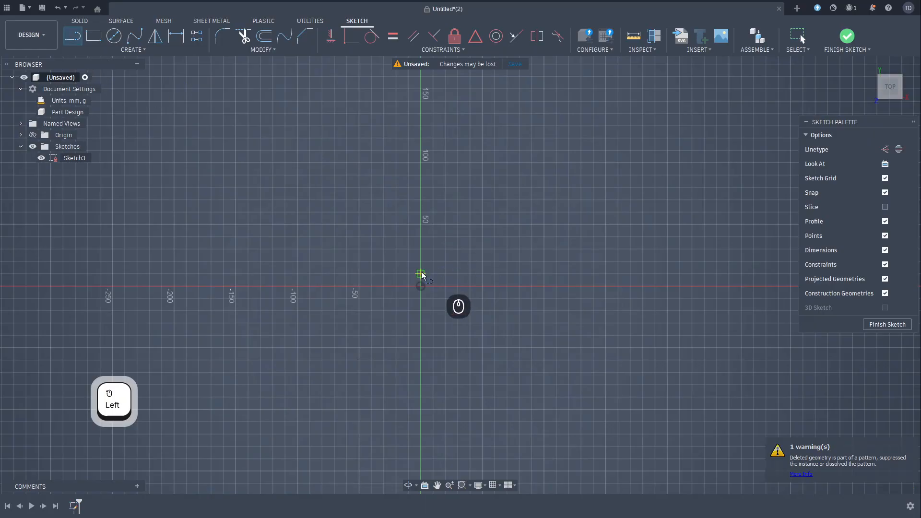
pyautogui.click(418, 285)
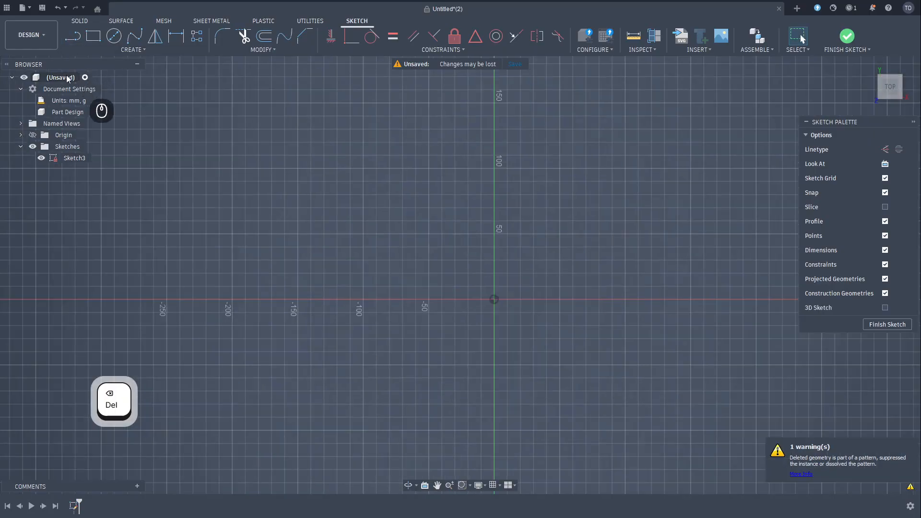
# Draw a 20 by 20 mm two-point square above and to the negative-X side of the origin
pyautogui.doubleClick(130, 48)
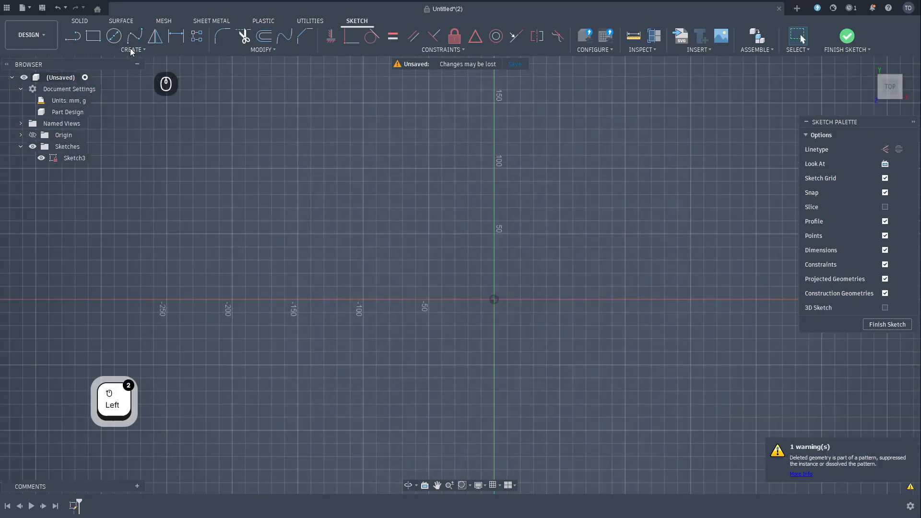
pyautogui.click(94, 36)
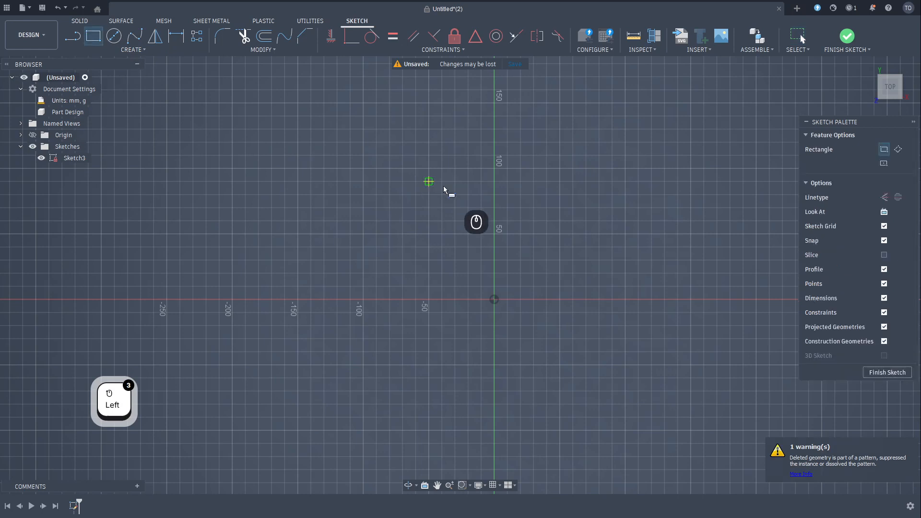
pyautogui.click(363, 155)
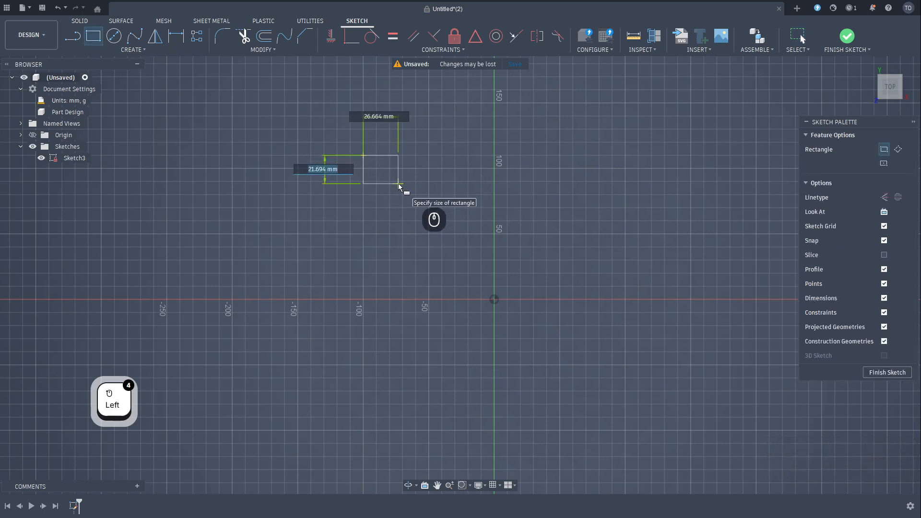
pyautogui.write('20')
pyautogui.press('Return')
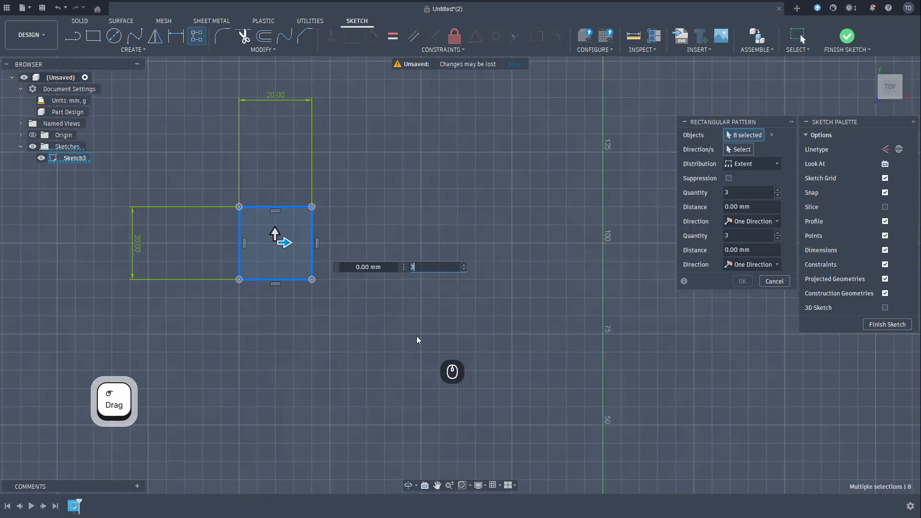
# Create a rectangular pattern of the square along the horizontal direction with quantity 8 over a 160 mm extent
pyautogui.scroll(-2, 417, 353)
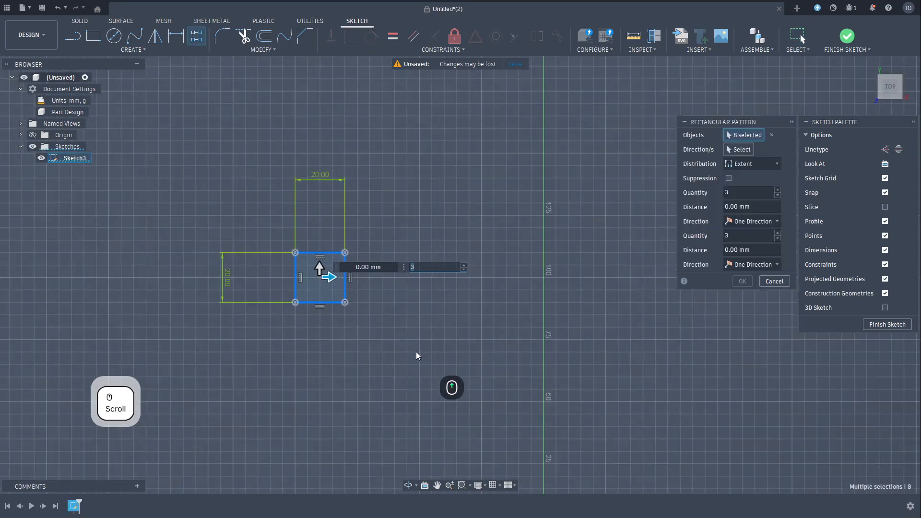
pyautogui.scroll(2, 402, 339)
pyautogui.moveTo(403, 339); pyautogui.dragTo(366, 400, button='middle')
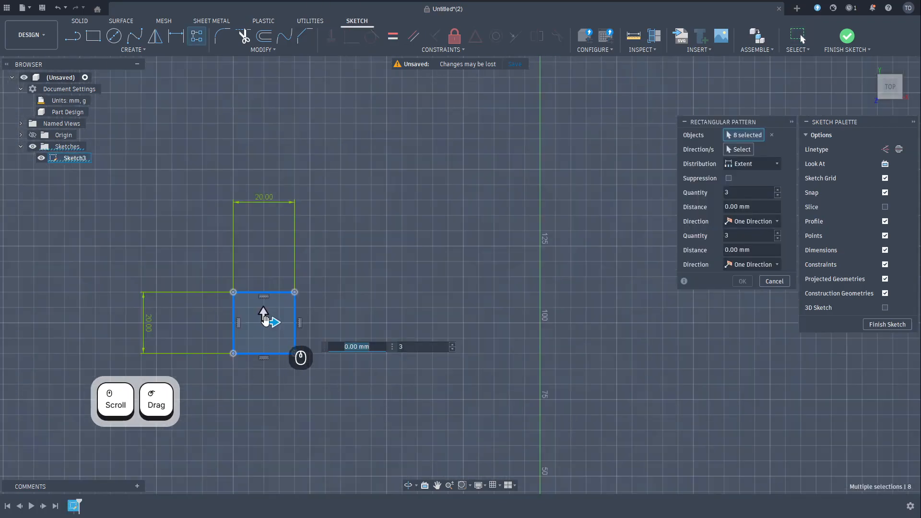
pyautogui.moveTo(276, 322); pyautogui.dragTo(652, 328)
pyautogui.press('Tab')
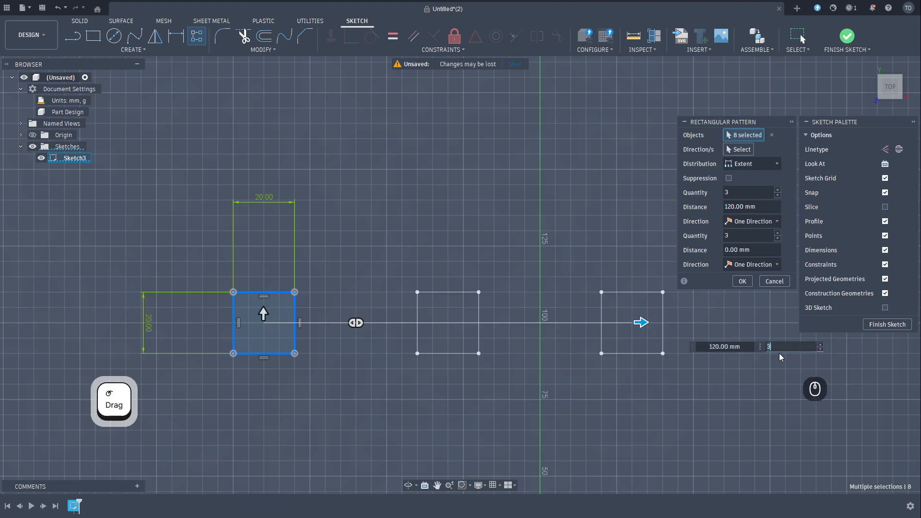
pyautogui.write('8')
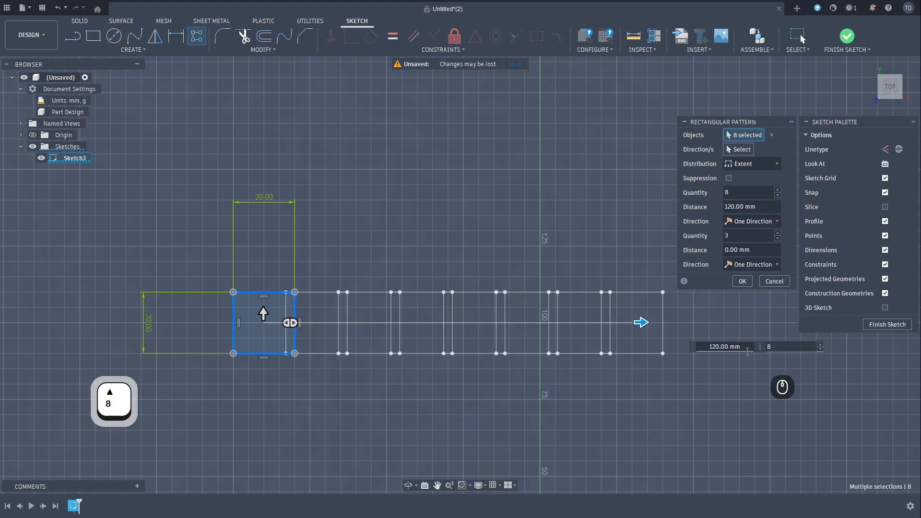
pyautogui.moveTo(641, 322); pyautogui.dragTo(763, 321)
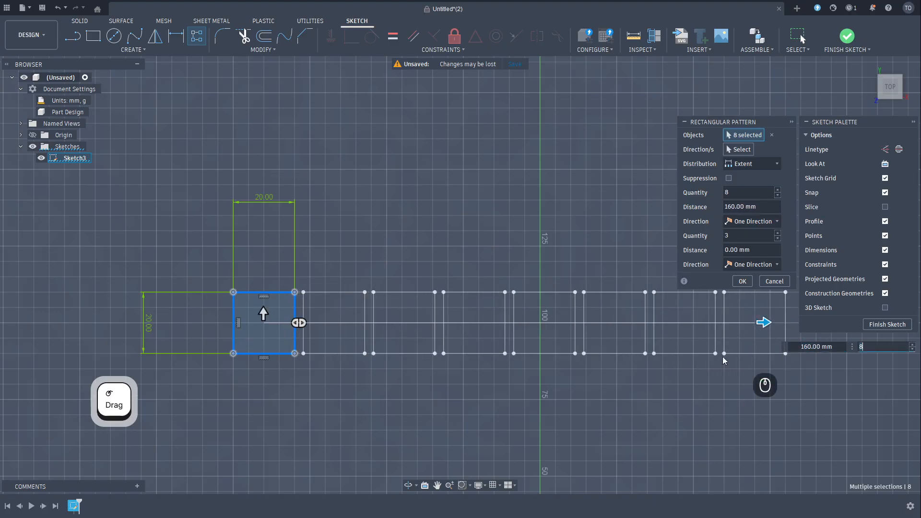
pyautogui.moveTo(630, 453); pyautogui.dragTo(625, 423, button='middle')
pyautogui.scroll(-1, 625, 423)
pyautogui.scroll(5, 543, 393)
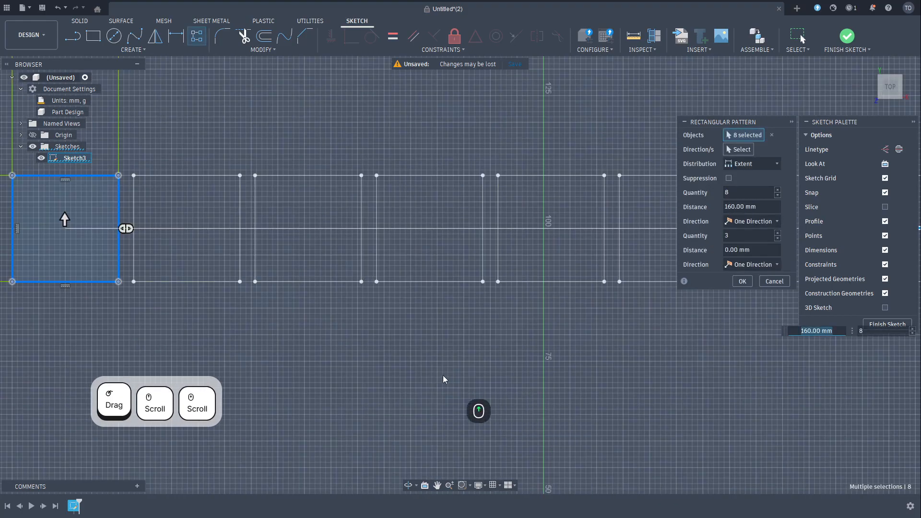
pyautogui.scroll(-5, 443, 376)
pyautogui.press('Tab')
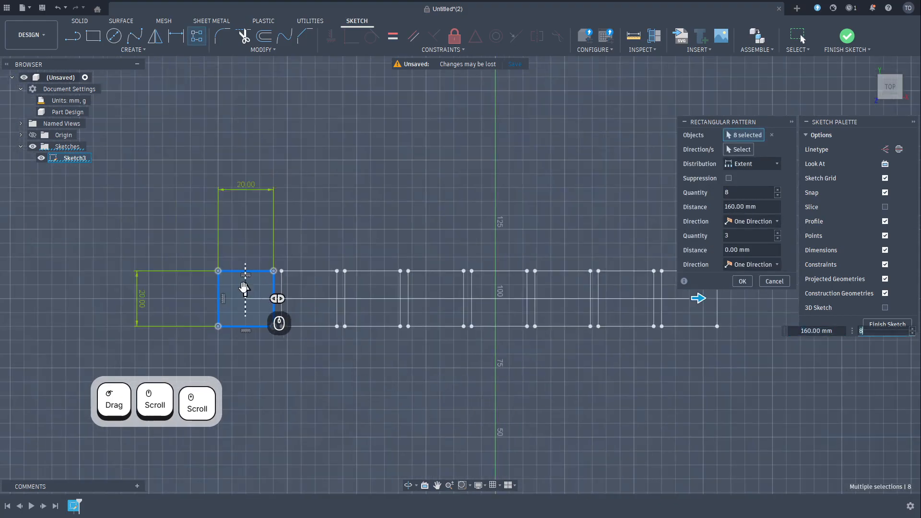
# Extend the rectangular pattern upward into three closely spaced rows and accept it
pyautogui.click(245, 286)
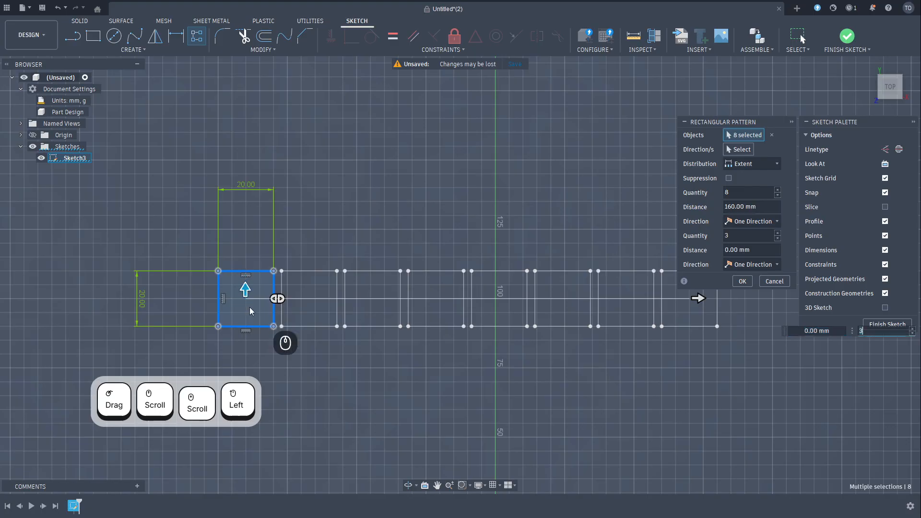
pyautogui.click(245, 286)
pyautogui.moveTo(244, 287); pyautogui.dragTo(245, 96)
pyautogui.scroll(-3, 163, 284)
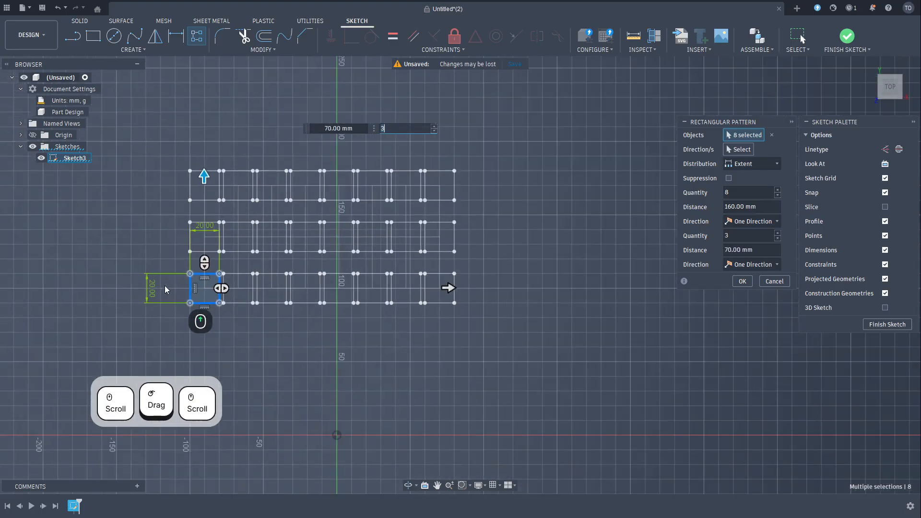
pyautogui.click(203, 175)
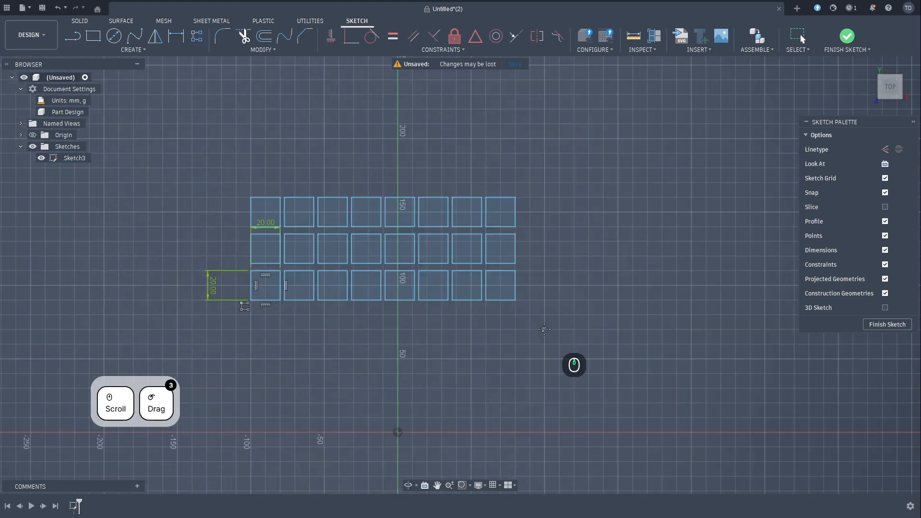
# Delete the whole grid of patterned squares from the sketch
pyautogui.moveTo(538, 328); pyautogui.dragTo(563, 329, button='middle')
pyautogui.scroll(-3, 300, 196)
pyautogui.press('Delete')
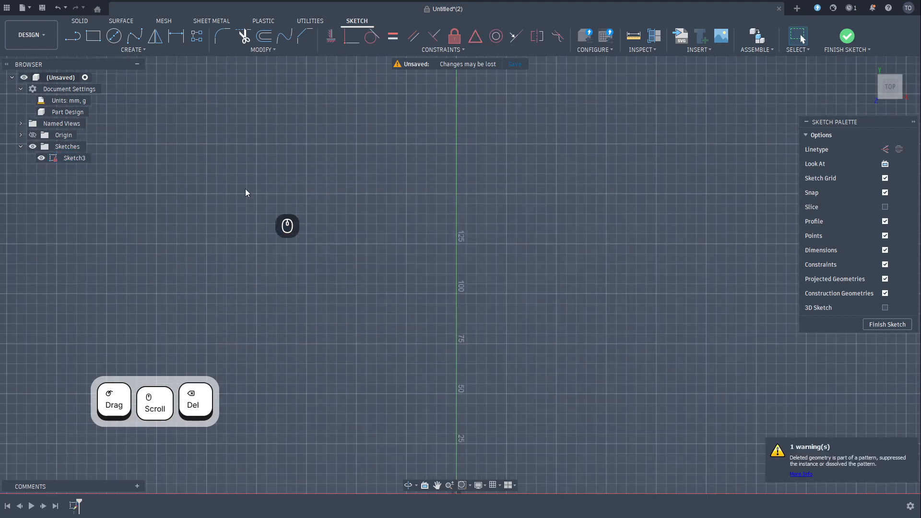
# Place a wide rectangular frame for regular sketch text above the origin, spanning the vertical axis
pyautogui.click(143, 50)
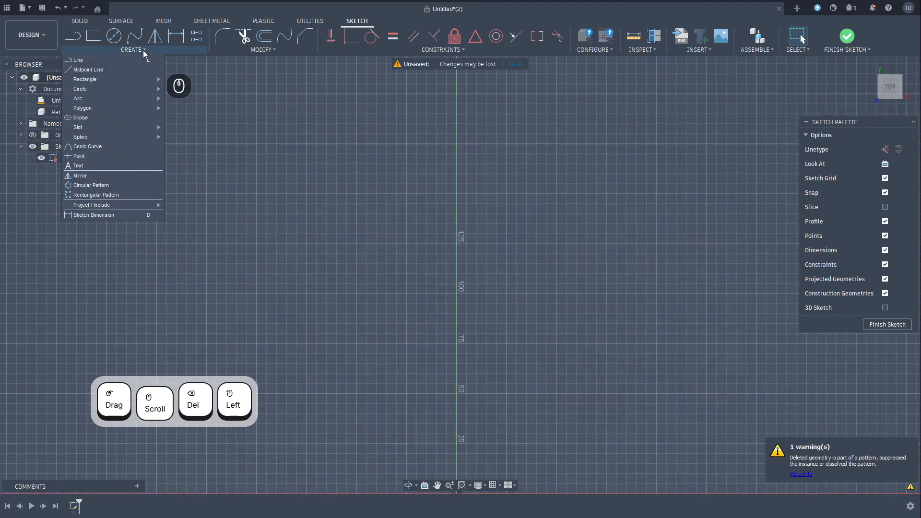
pyautogui.click(76, 166)
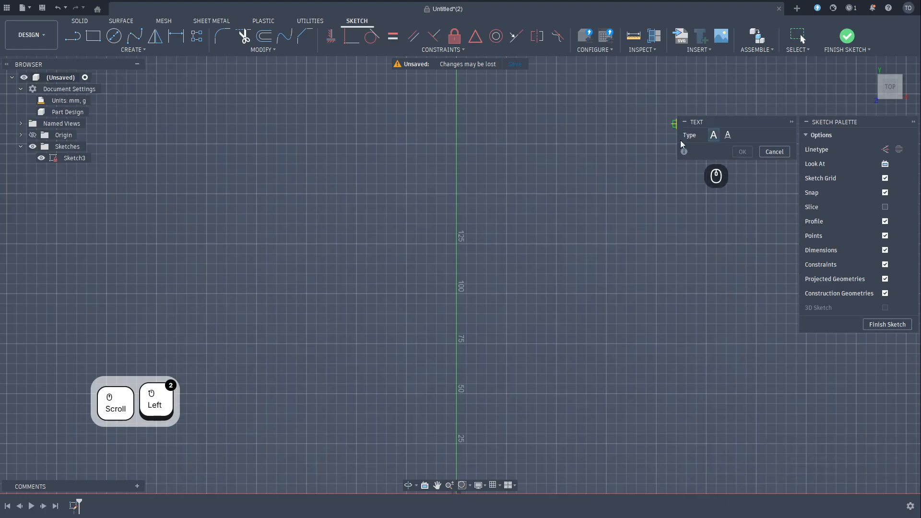
pyautogui.click(717, 138)
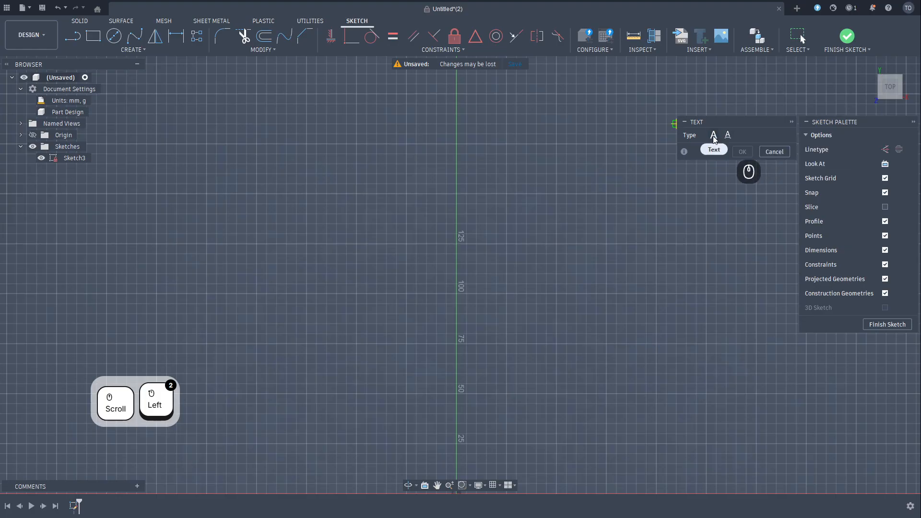
pyautogui.click(257, 144)
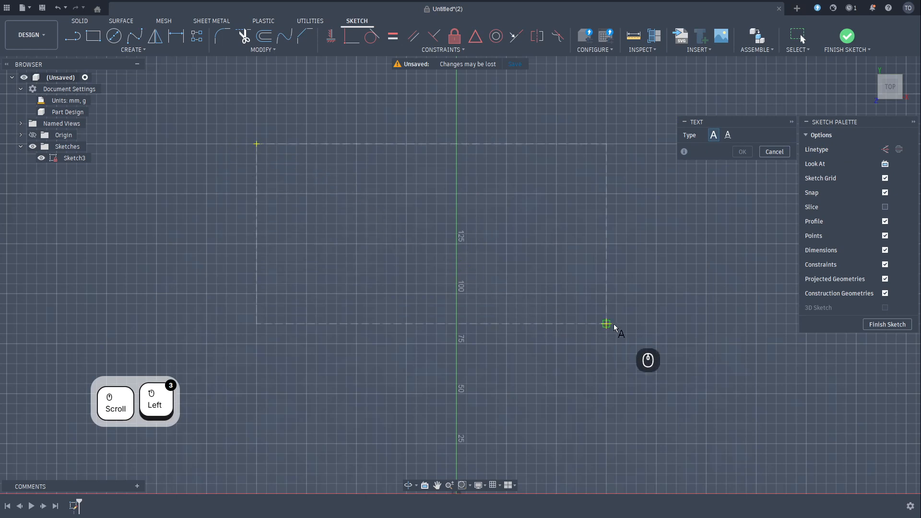
pyautogui.click(629, 296)
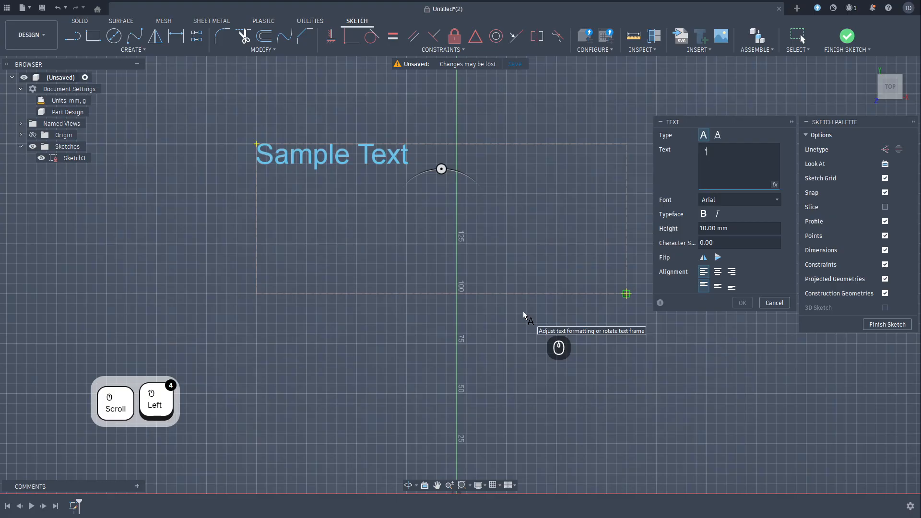
# Enter "Test of text" as the sketch text and set its font to Arial Black
pyautogui.write('Test')
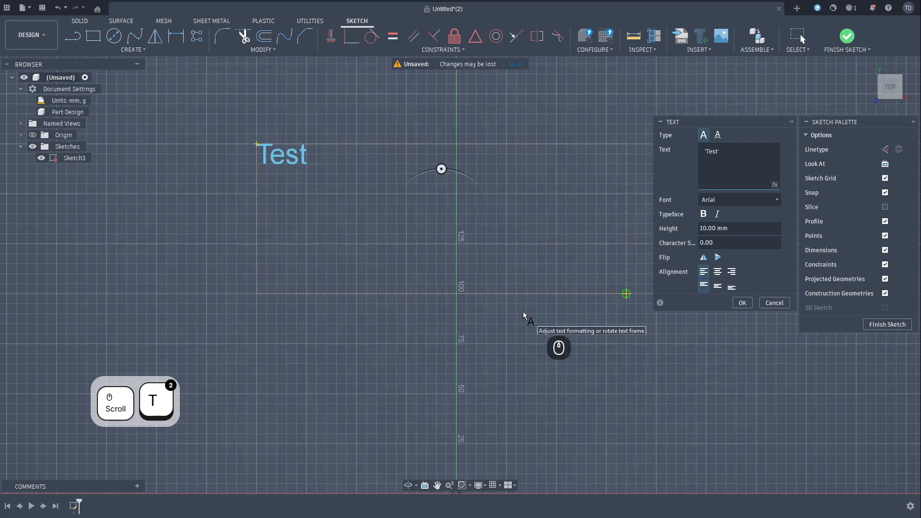
pyautogui.write(' of text')
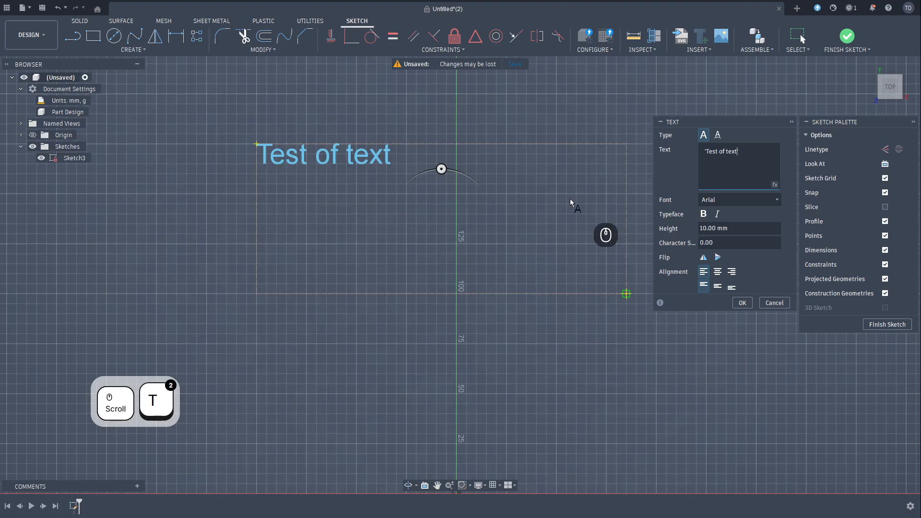
pyautogui.click(734, 200)
pyautogui.click(732, 285)
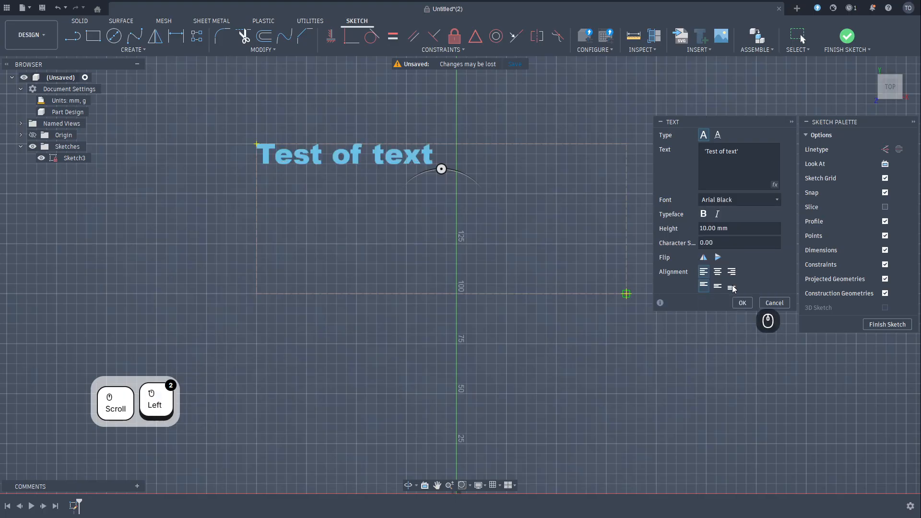
# Set the height of the sketch text to 20 mm
pyautogui.click(691, 229)
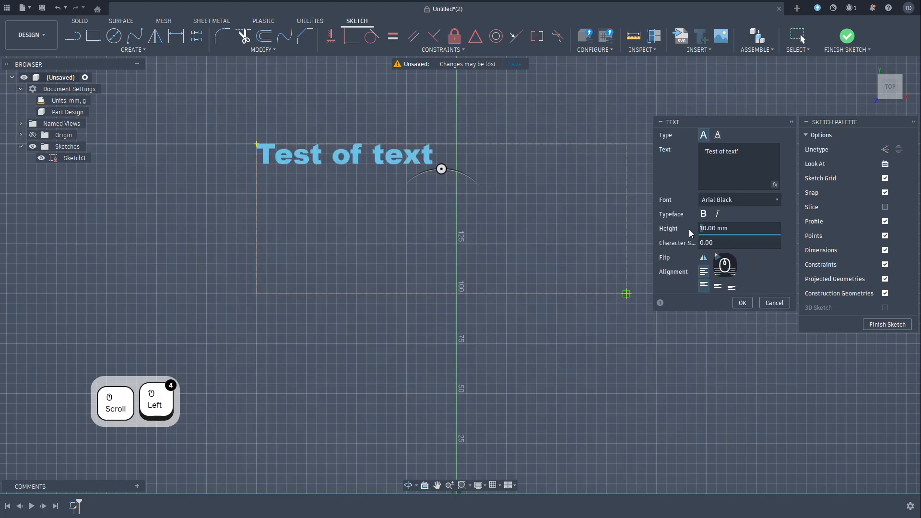
pyautogui.write('7')
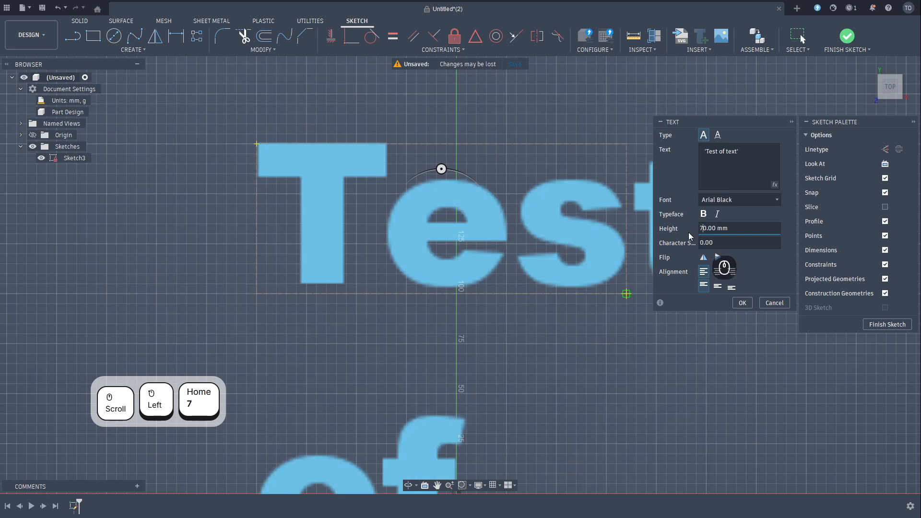
pyautogui.click(692, 232)
pyautogui.moveTo(691, 231); pyautogui.dragTo(666, 236)
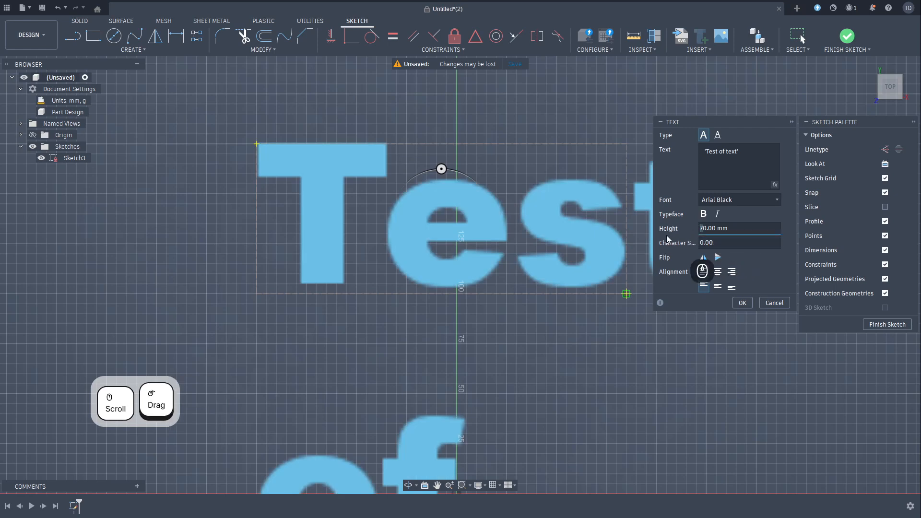
pyautogui.write('20')
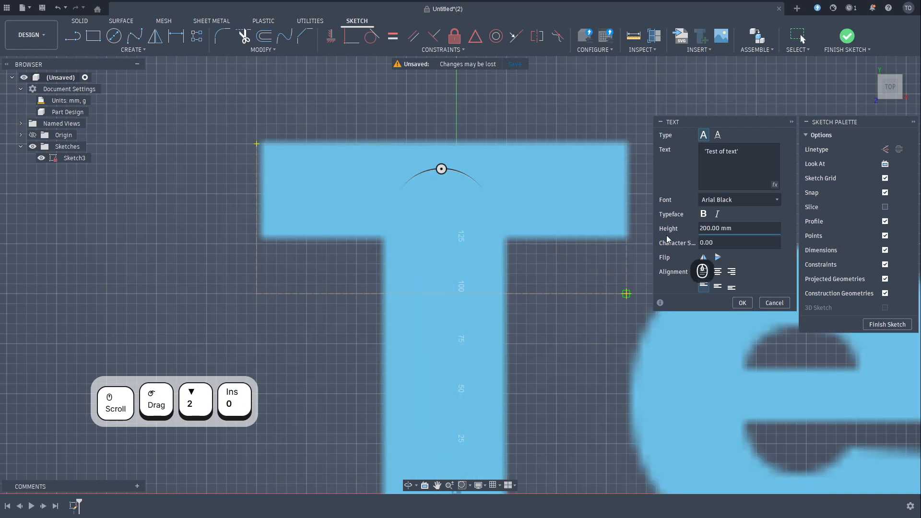
pyautogui.press('BackSpace')
pyautogui.press('BackSpace')
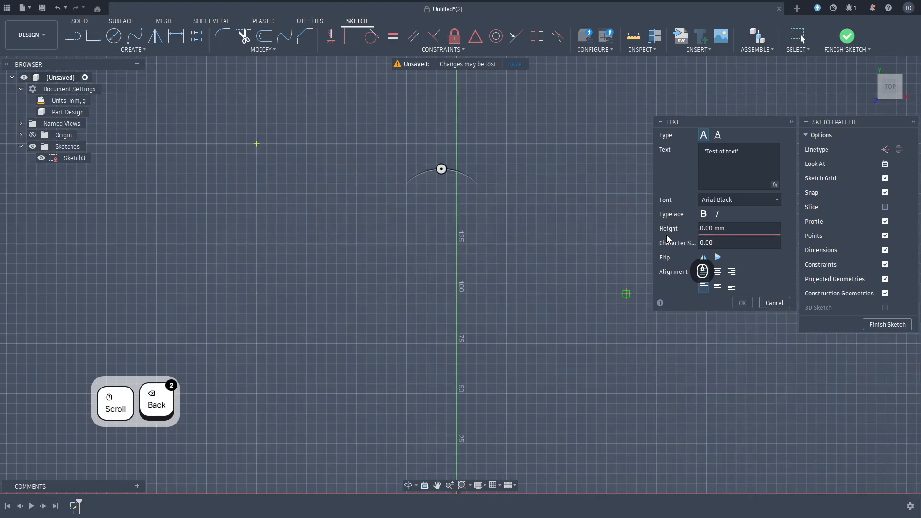
pyautogui.write('2')
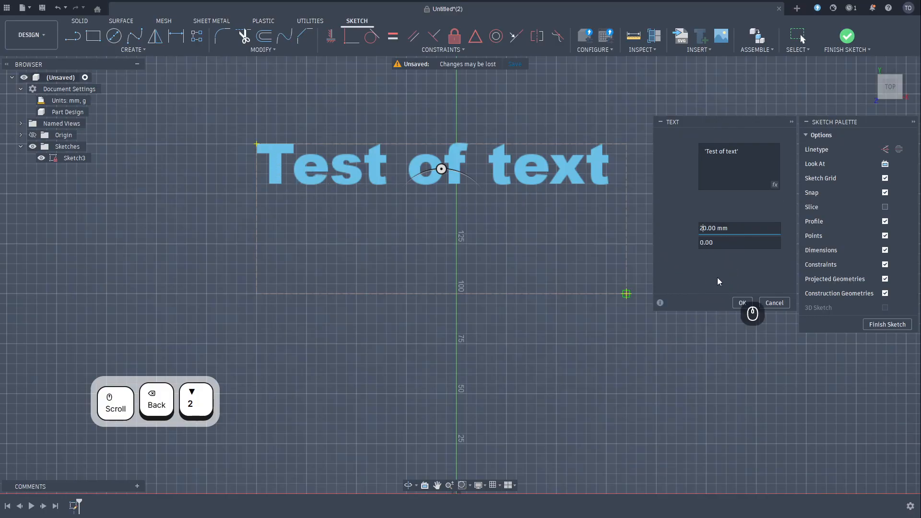
# Center the text horizontally and vertically within its frame and accept the text
pyautogui.scroll(2, 646, 253)
pyautogui.click(718, 271)
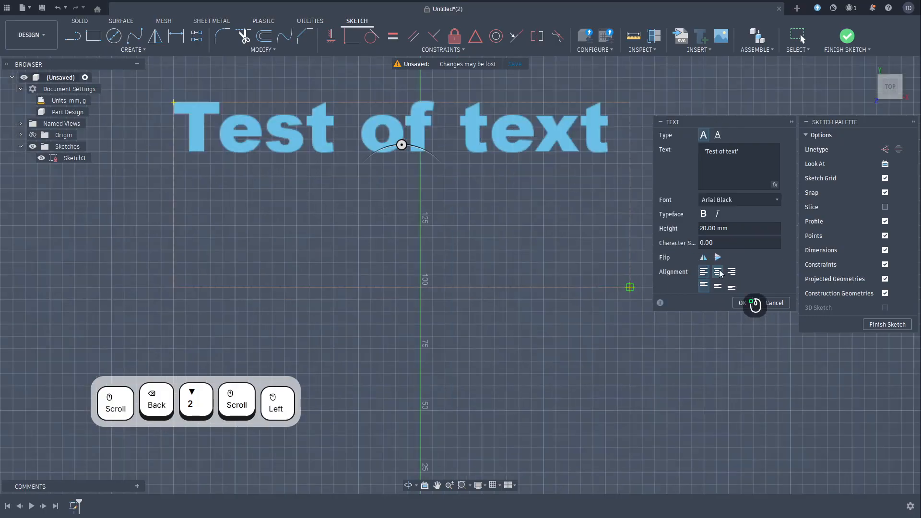
pyautogui.click(718, 287)
pyautogui.scroll(-3, 489, 307)
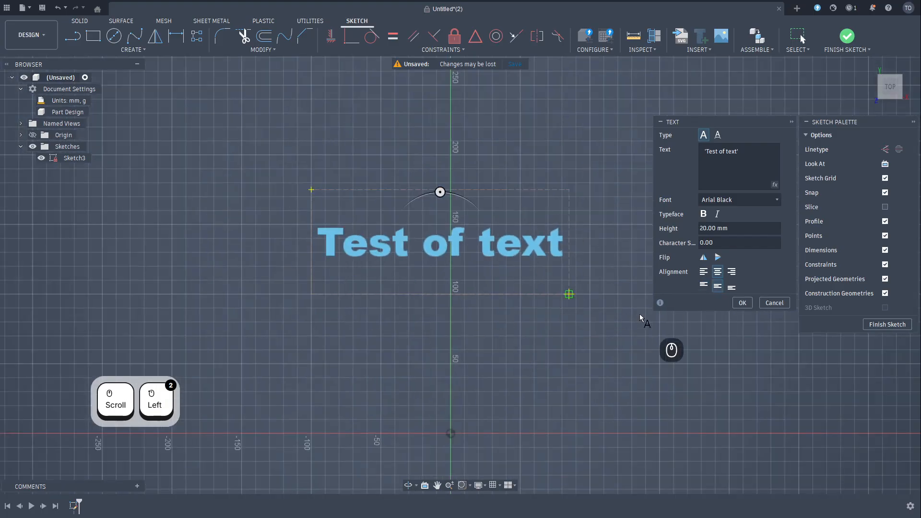
pyautogui.click(742, 303)
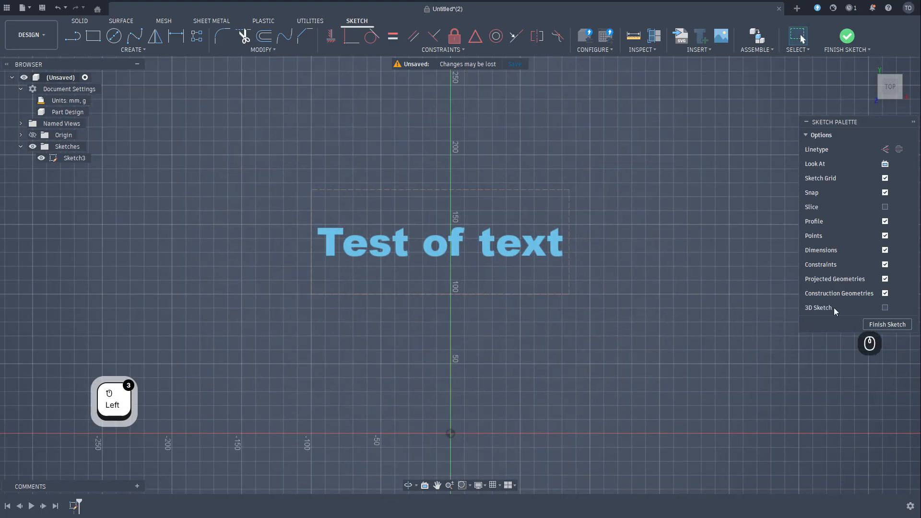
# Finish the sketch and extrude the "Test of text" sketch text 10 mm as new bodies
pyautogui.click(886, 324)
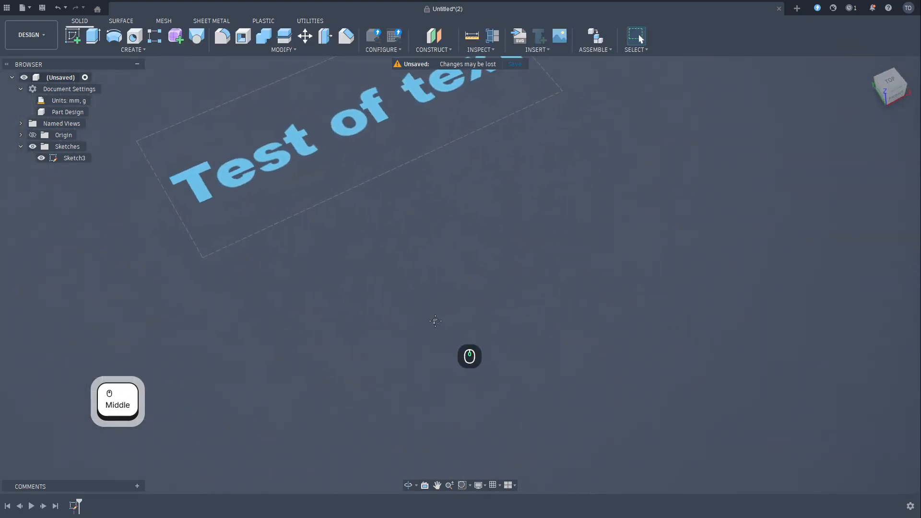
pyautogui.moveTo(408, 269); pyautogui.dragTo(548, 304, button='middle')
pyautogui.click(345, 248)
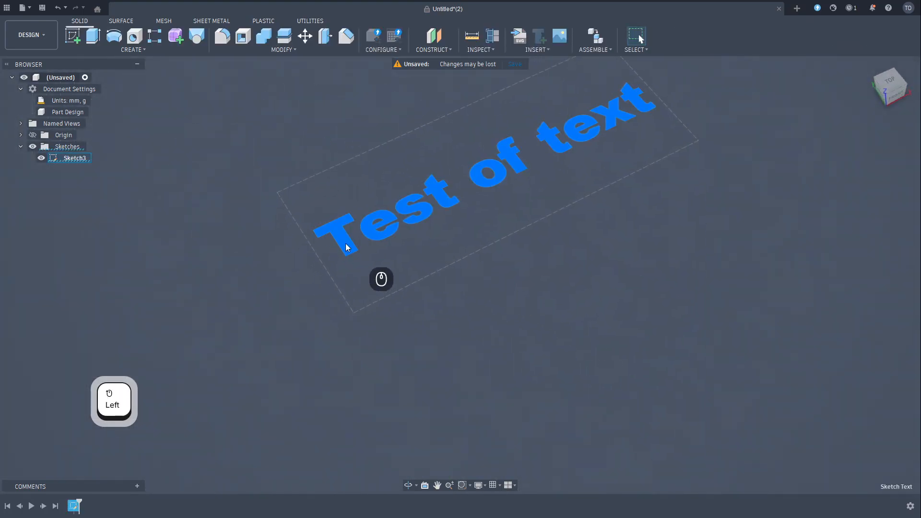
pyautogui.click(92, 35)
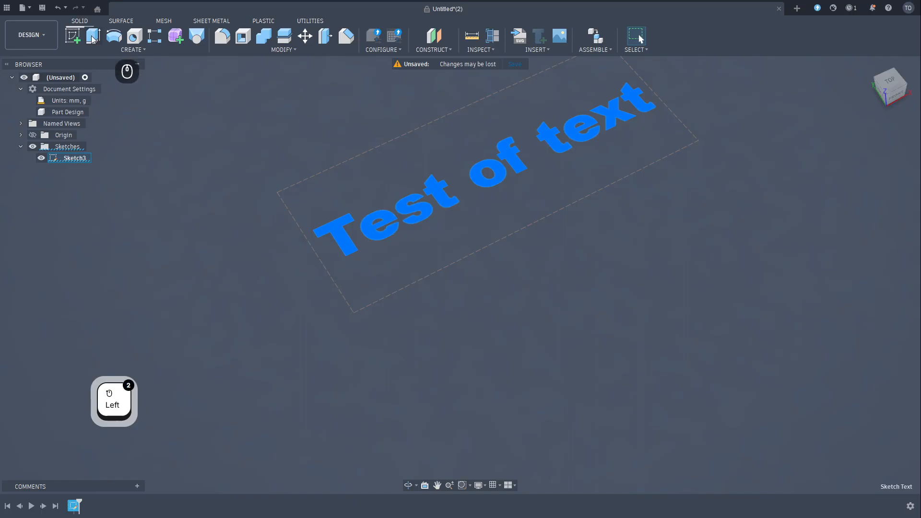
pyautogui.write('10')
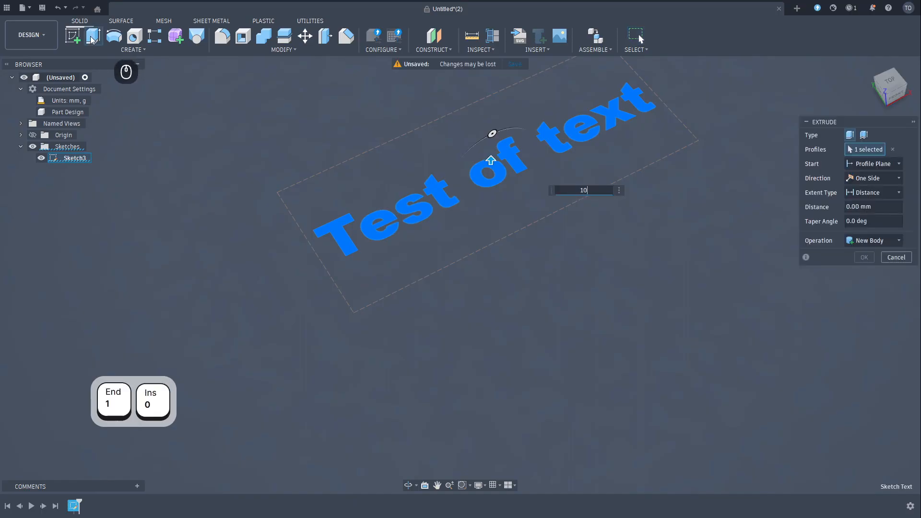
pyautogui.press('Return')
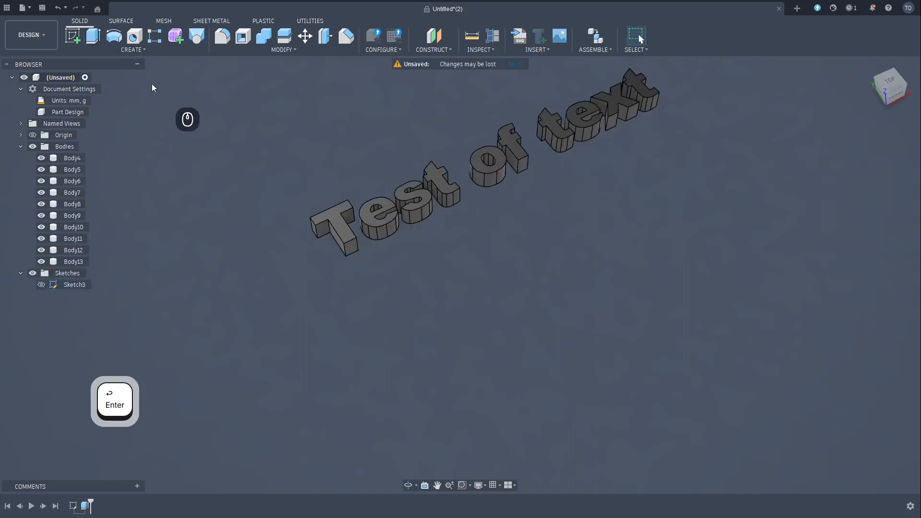
# View the extruded text from several angles and check which letter each of the first listed bodies corresponds to
pyautogui.keyDown('shift'); pyautogui.moveTo(757, 249); pyautogui.dragTo(917, 244, button='middle'); pyautogui.keyUp('shift')
pyautogui.keyDown('shift'); pyautogui.moveTo(696, 269); pyautogui.dragTo(679, 293, button='middle'); pyautogui.keyUp('shift')
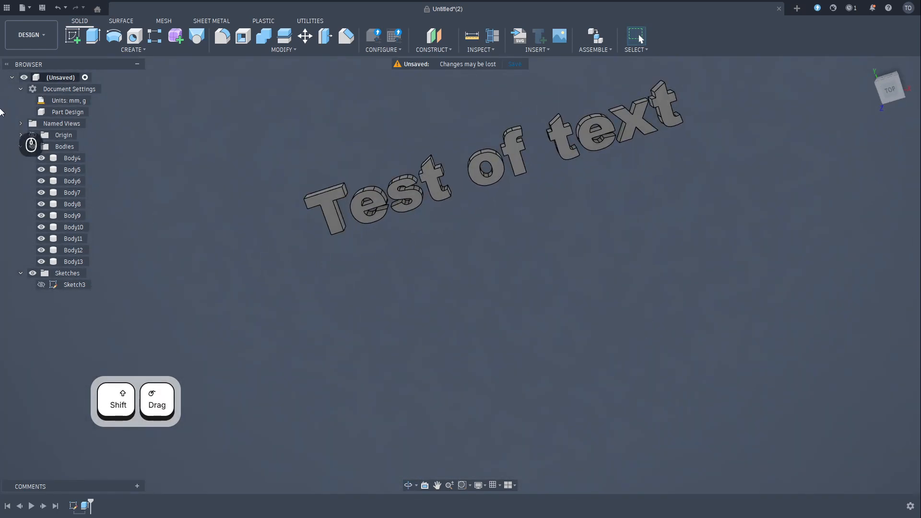
pyautogui.click(72, 159)
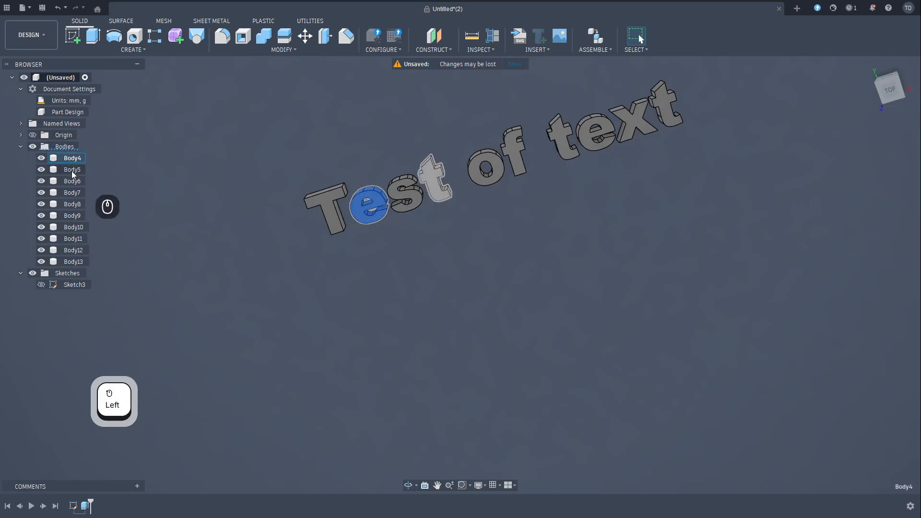
pyautogui.click(73, 170)
pyautogui.click(72, 182)
pyautogui.click(74, 193)
pyautogui.click(74, 214)
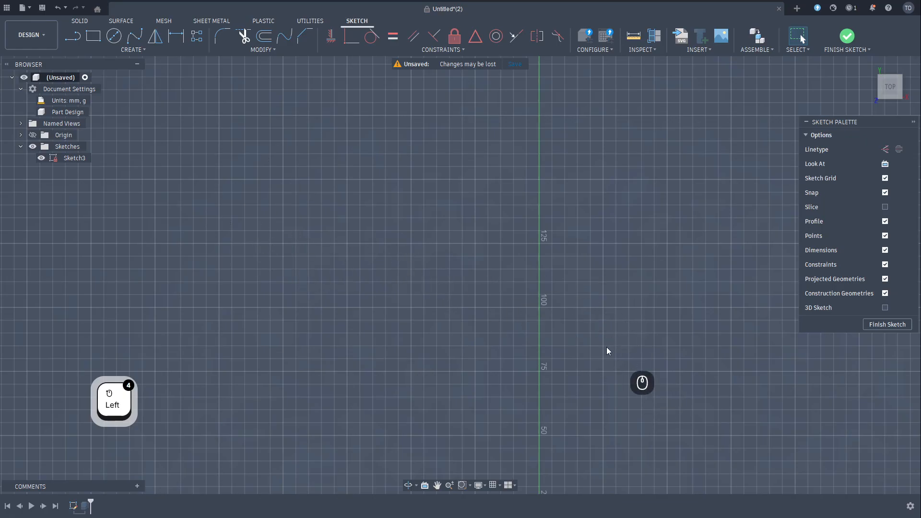
# Sketch a center-diameter circle about 45 mm across in Sketch3, centered on the vertical axis 50 mm above the origin
pyautogui.scroll(2, 571, 336)
pyautogui.moveTo(593, 352)
pyautogui.mouseDown(button='middle')
pyautogui.moveTo(400, 351)
pyautogui.moveTo(470, 210)
pyautogui.mouseUp(button='middle')
pyautogui.scroll(-2, 462, 267)
pyautogui.moveTo(453, 314); pyautogui.dragTo(494, 269, button='middle')
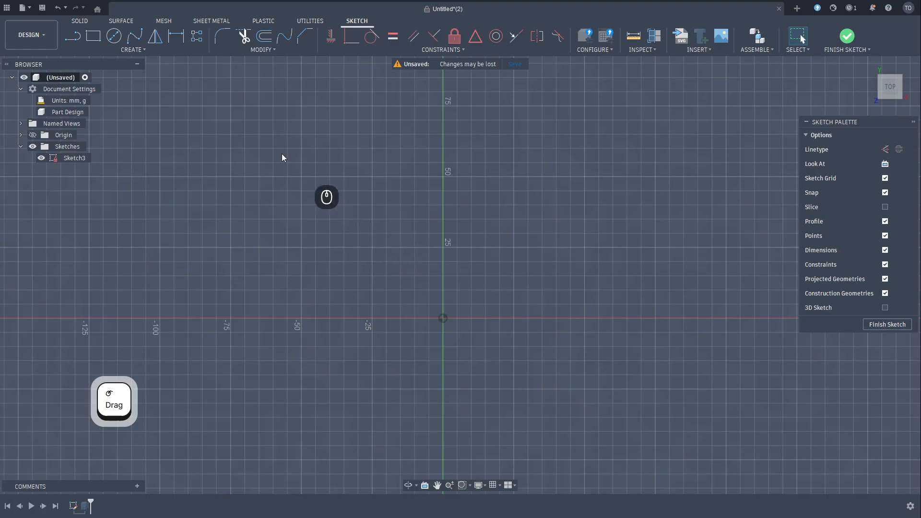
pyautogui.click(114, 36)
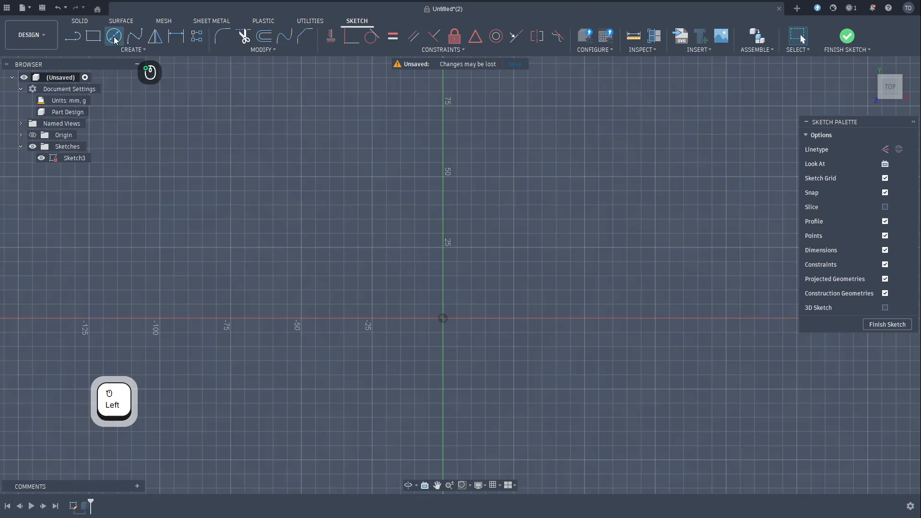
pyautogui.click(443, 178)
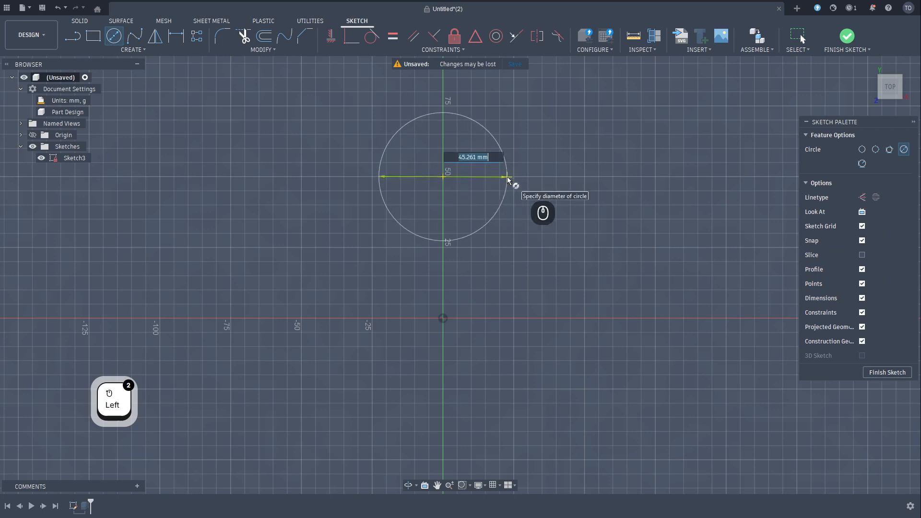
pyautogui.click(508, 180)
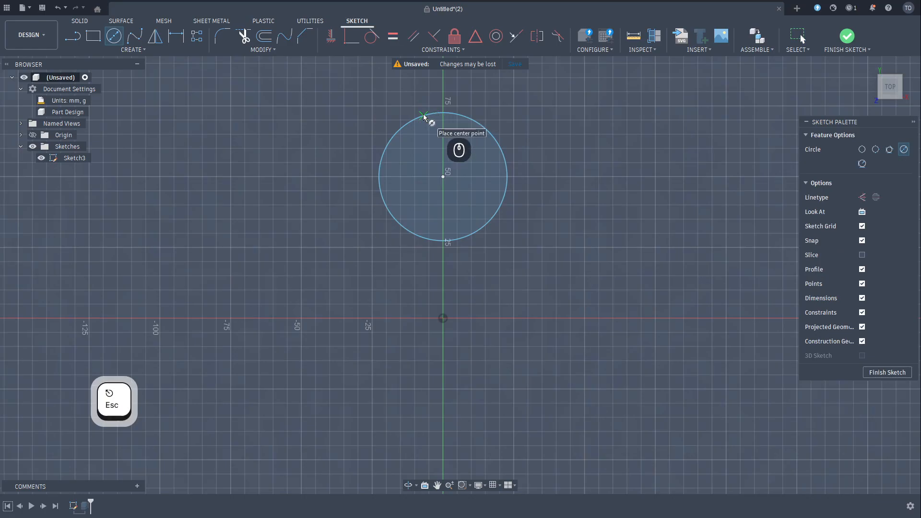
pyautogui.scroll(3, 480, 115)
pyautogui.scroll(-1, 451, 101)
pyautogui.press('Escape')
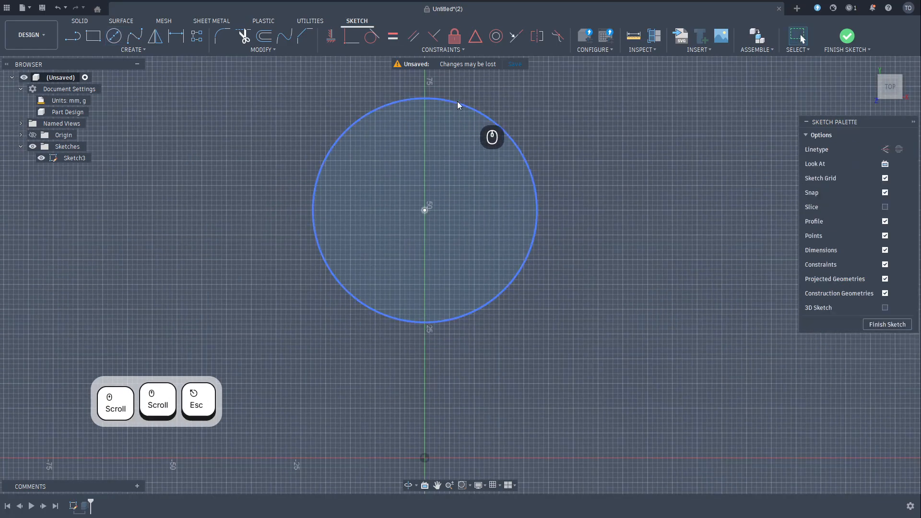
# Offset the circle outward by about 2.3 mm to form a thin ring around it
pyautogui.click(464, 105)
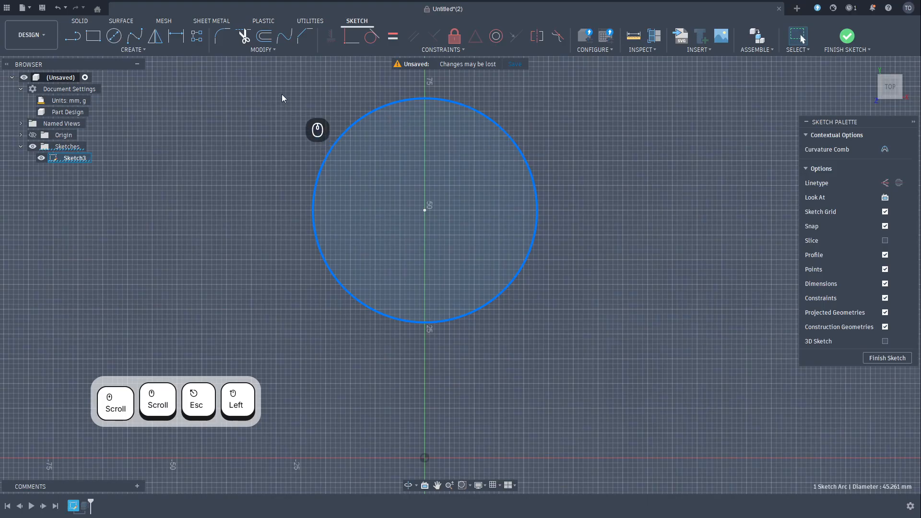
pyautogui.click(264, 36)
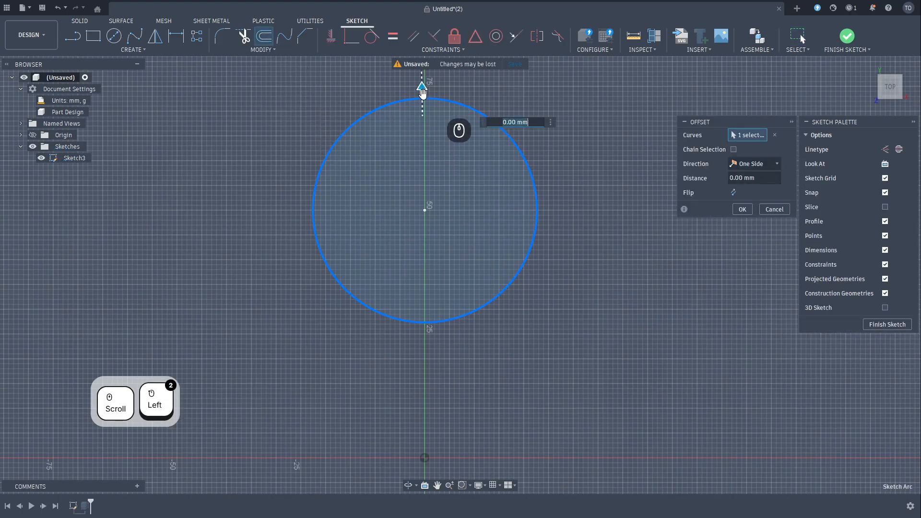
pyautogui.moveTo(422, 92); pyautogui.dragTo(423, 79)
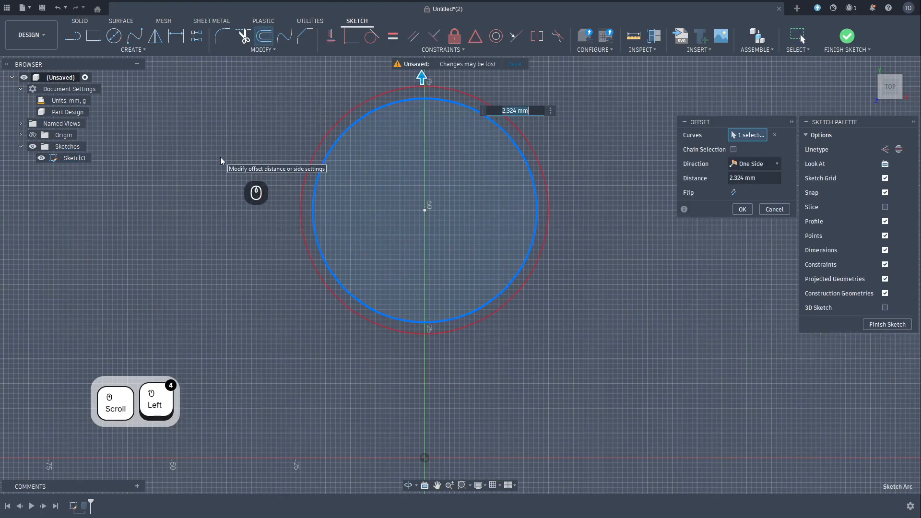
pyautogui.press('Return')
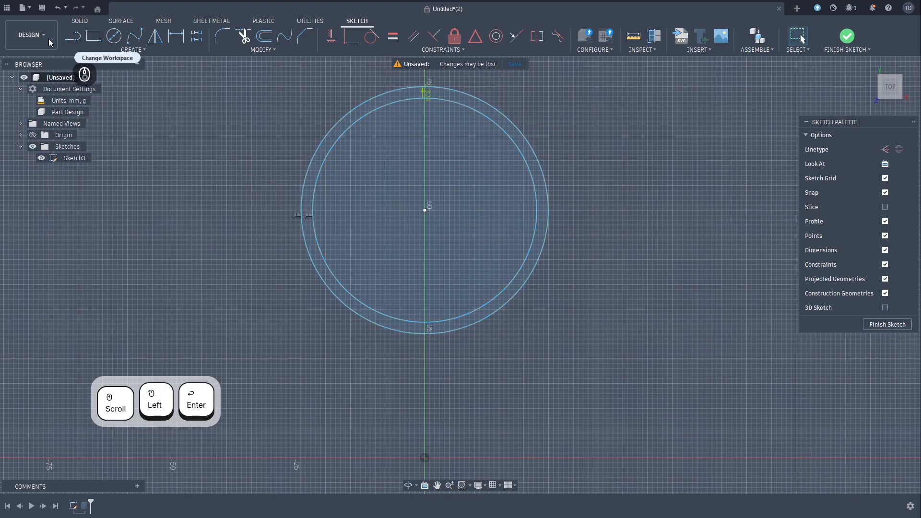
# Draw a vertical line about 22.6 mm long from the circle's center up to the inner circle
pyautogui.click(73, 35)
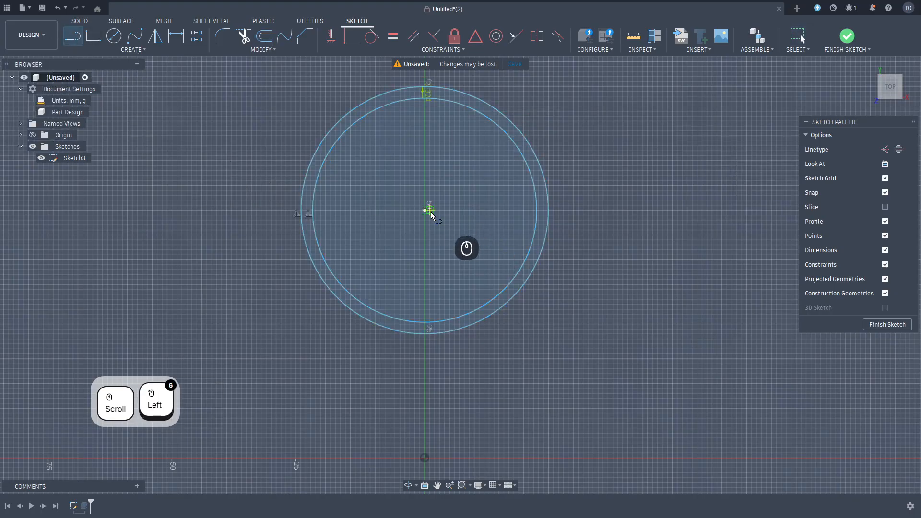
pyautogui.click(426, 211)
pyautogui.click(426, 99)
pyautogui.press('Escape')
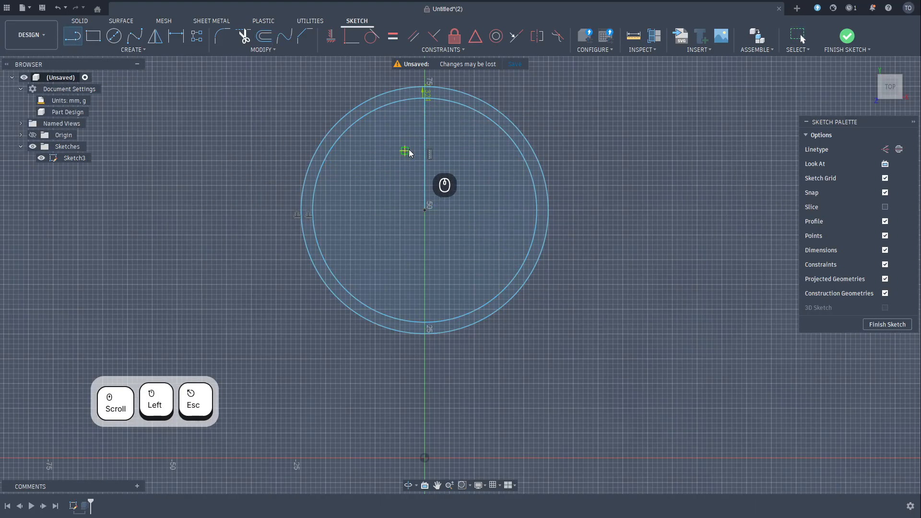
# Create a full circular pattern of the vertical line around the circle's center with a quantity of 8
pyautogui.click(424, 142)
pyautogui.click(133, 50)
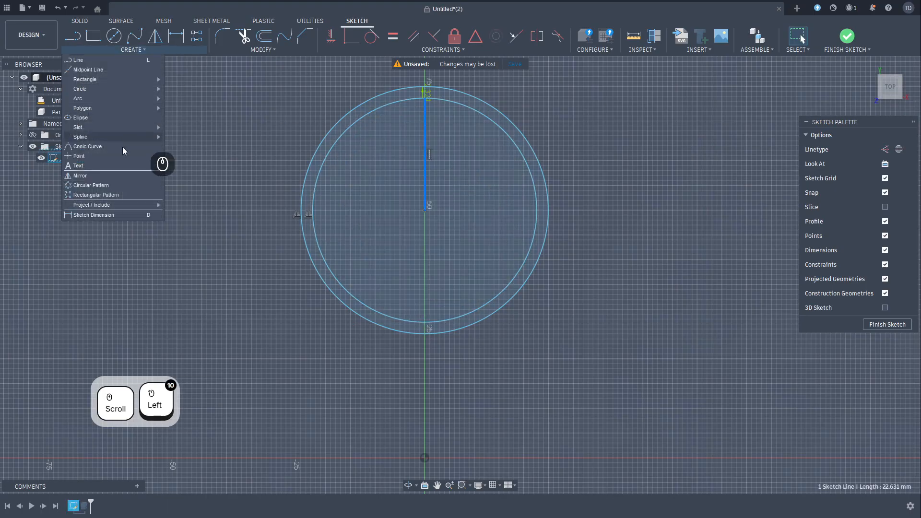
pyautogui.click(93, 185)
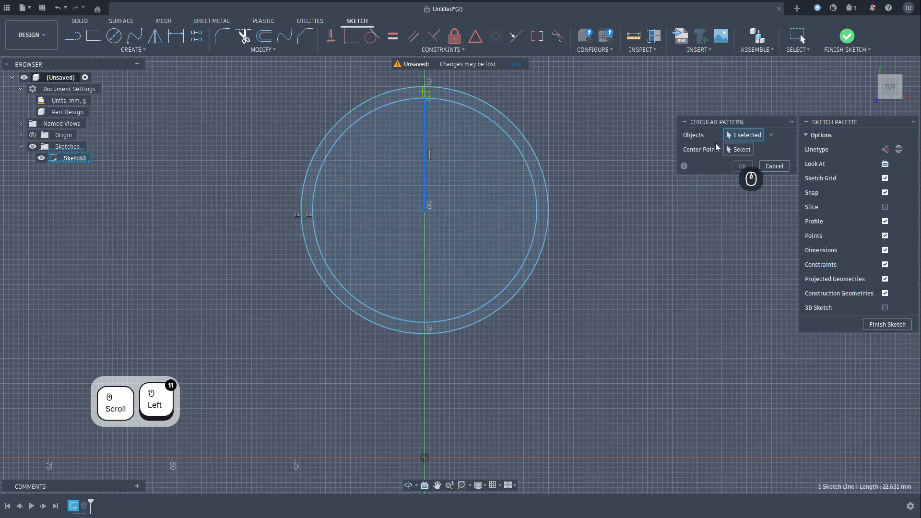
pyautogui.click(738, 151)
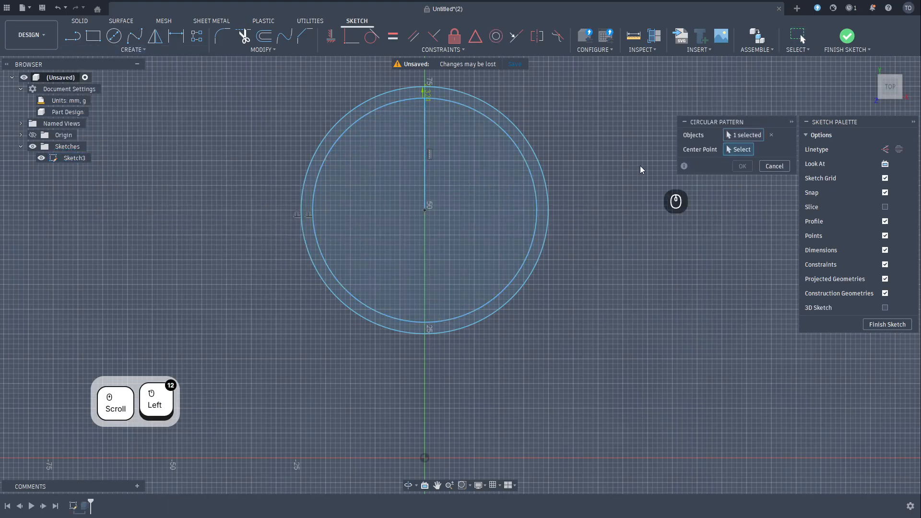
pyautogui.click(425, 210)
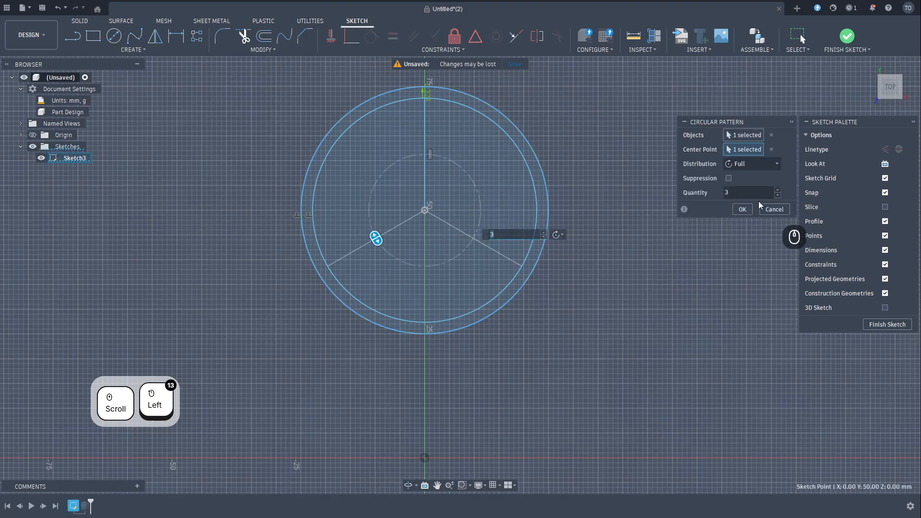
pyautogui.click(778, 190)
pyautogui.click(778, 190)
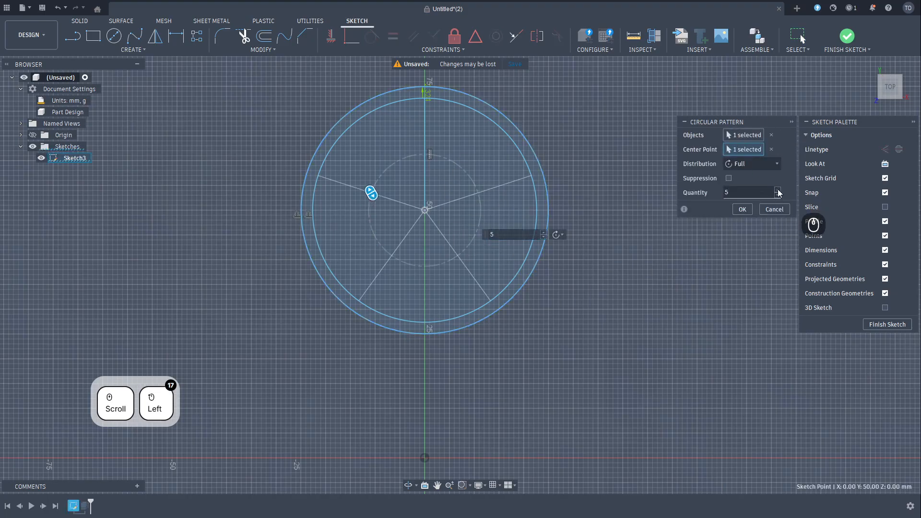
pyautogui.click(778, 190)
pyautogui.click(778, 190)
pyautogui.click(778, 190)
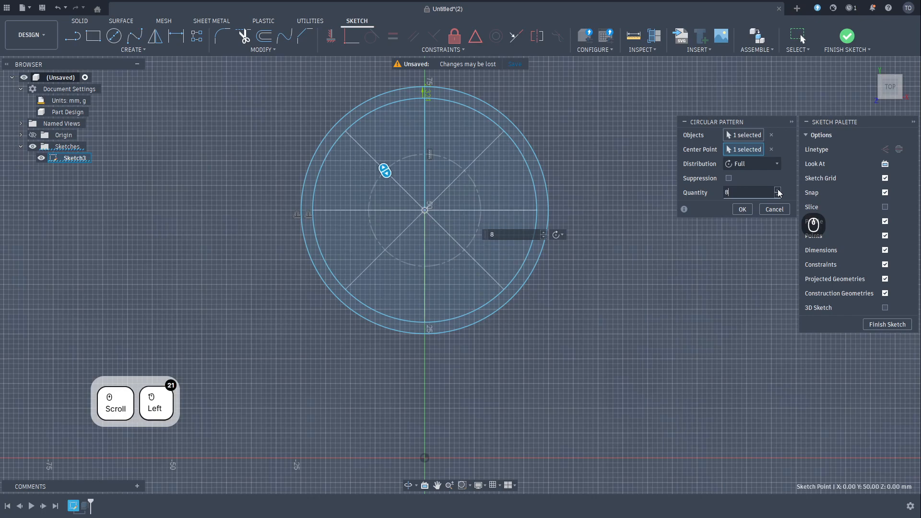
pyautogui.click(743, 210)
# Finish the sketch and show Sketch3 again alongside the extruded letters
pyautogui.keyDown('shift'); pyautogui.moveTo(545, 319); pyautogui.dragTo(585, 269, button='middle'); pyautogui.keyUp('shift')
pyautogui.scroll(4, 410, 211)
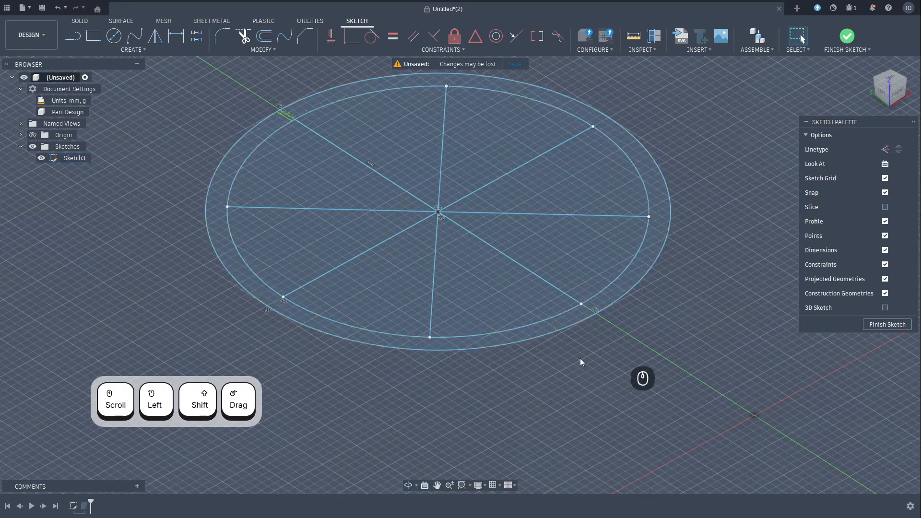
pyautogui.scroll(-4, 673, 364)
pyautogui.keyDown('shift'); pyautogui.moveTo(670, 357); pyautogui.dragTo(650, 374, button='middle'); pyautogui.keyUp('shift')
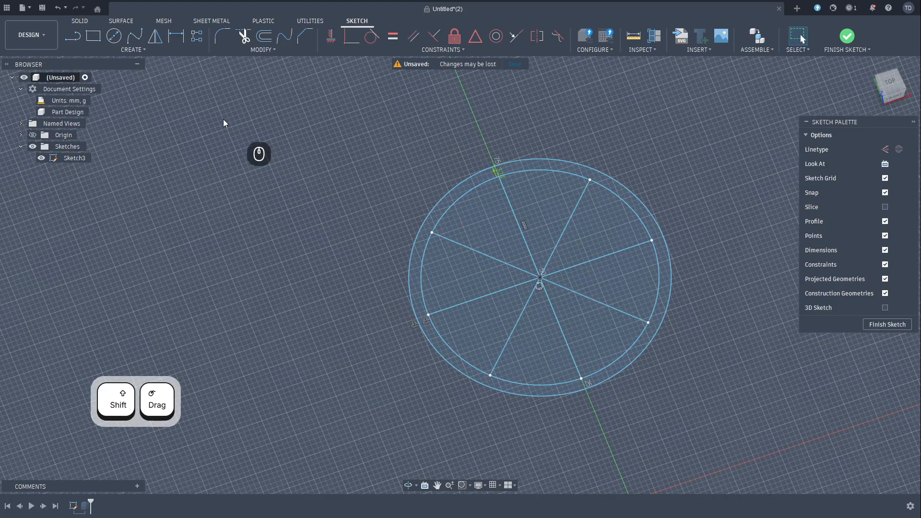
pyautogui.click(892, 327)
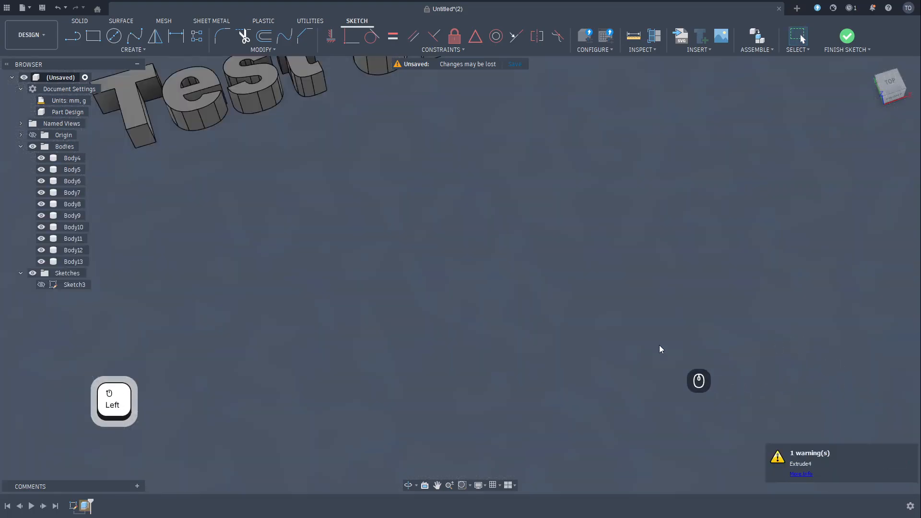
pyautogui.scroll(-3, 456, 349)
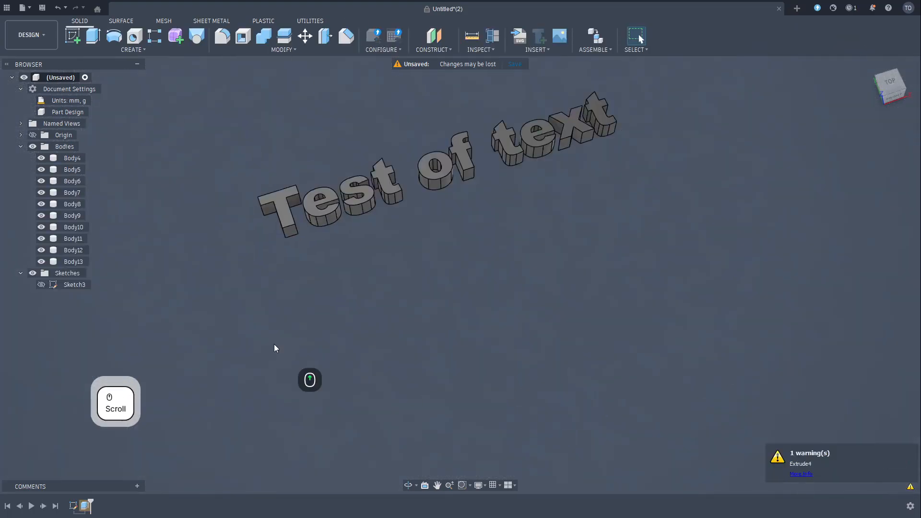
pyautogui.click(41, 285)
pyautogui.click(40, 286)
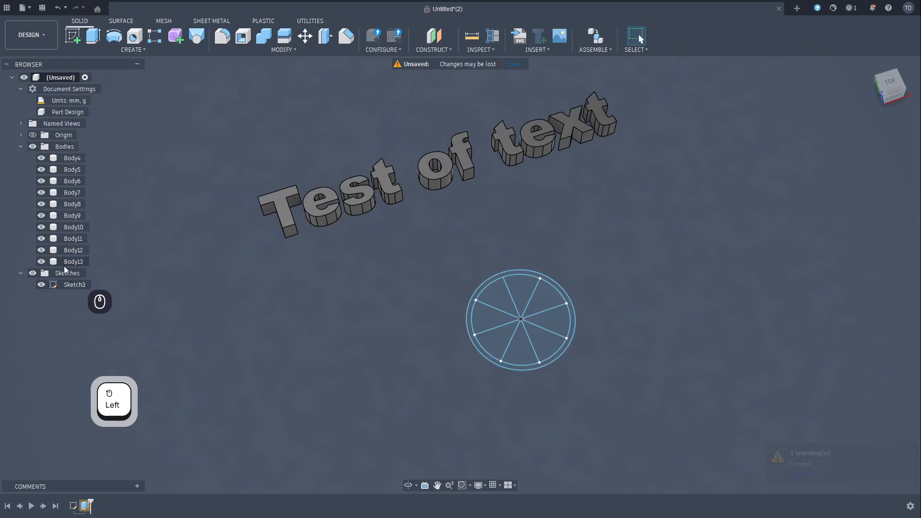
# Extrude seven of the inner circle's eight sectors 12 mm as a new body, leaving one sector out, and hide Sketch3
pyautogui.scroll(2, 538, 318)
pyautogui.click(554, 318)
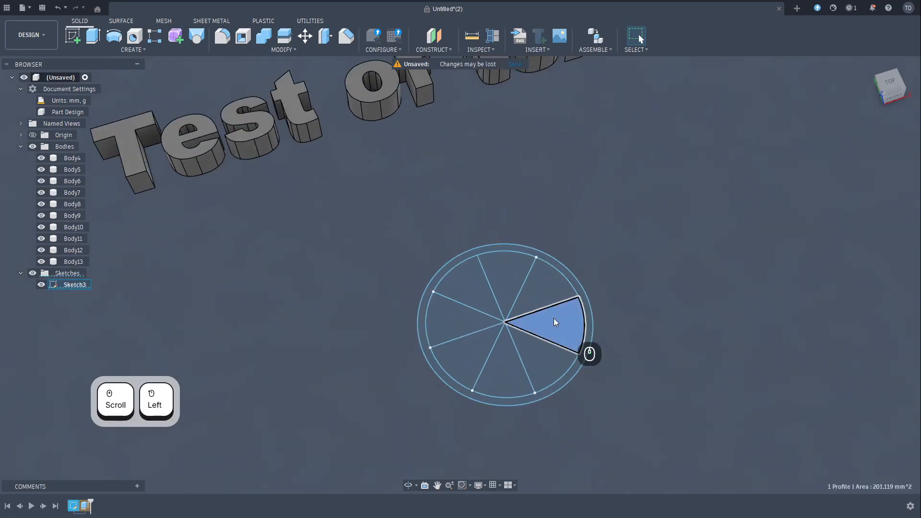
pyautogui.keyDown('shift'); pyautogui.click(537, 290); pyautogui.keyUp('shift')
pyautogui.keyDown('shift'); pyautogui.click(509, 275); pyautogui.keyUp('shift')
pyautogui.keyDown('shift'); pyautogui.click(469, 284); pyautogui.keyUp('shift')
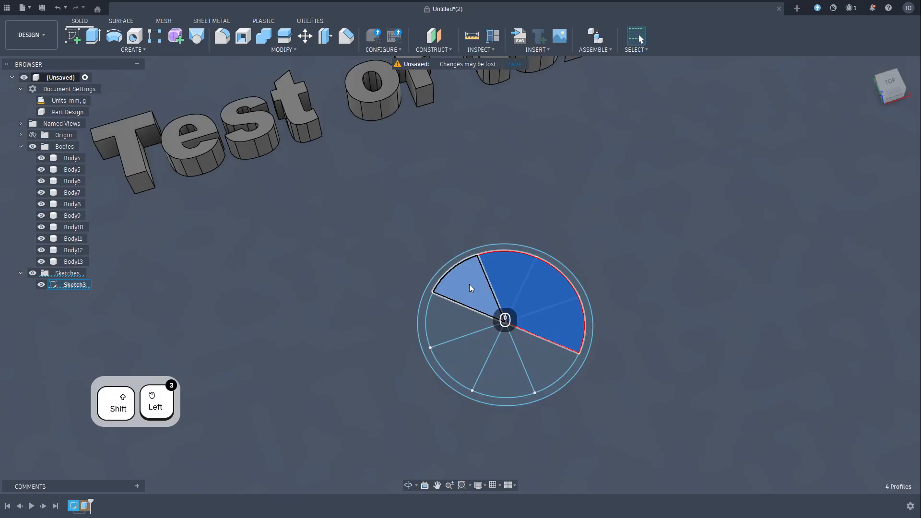
pyautogui.keyDown('shift'); pyautogui.click(466, 330); pyautogui.keyUp('shift')
pyautogui.keyDown('shift'); pyautogui.click(473, 350); pyautogui.keyUp('shift')
pyautogui.keyDown('shift'); pyautogui.click(488, 363); pyautogui.keyUp('shift')
pyautogui.keyDown('shift'); pyautogui.click(492, 365); pyautogui.keyUp('shift')
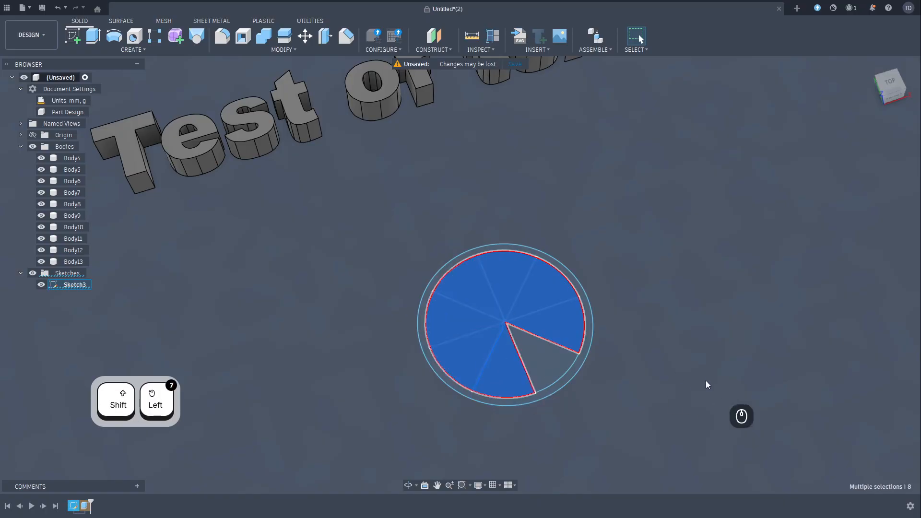
pyautogui.press('e')
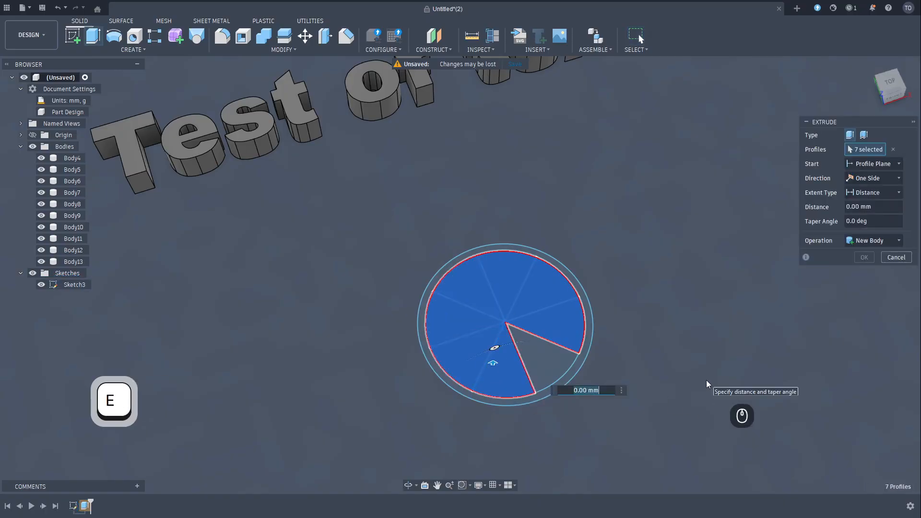
pyautogui.write('12')
pyautogui.press('Return')
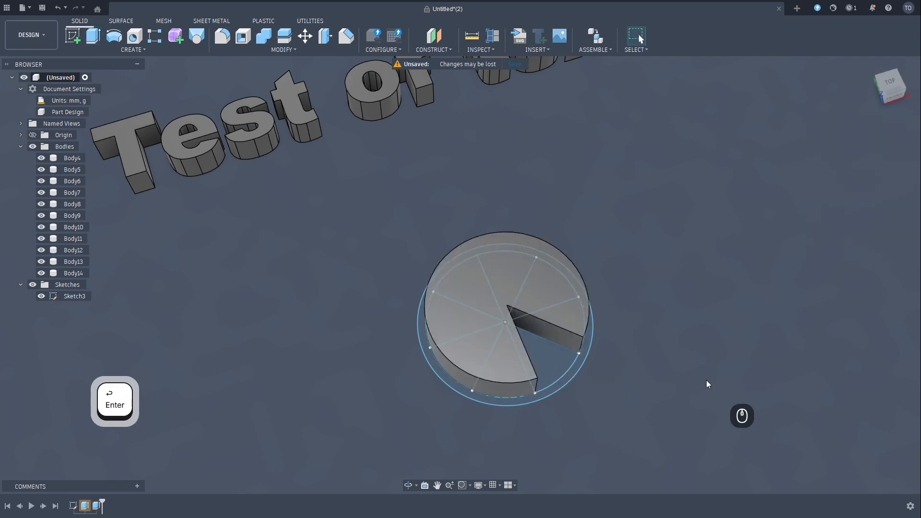
pyautogui.keyDown('shift'); pyautogui.moveTo(638, 389); pyautogui.dragTo(741, 390, button='middle'); pyautogui.keyUp('shift')
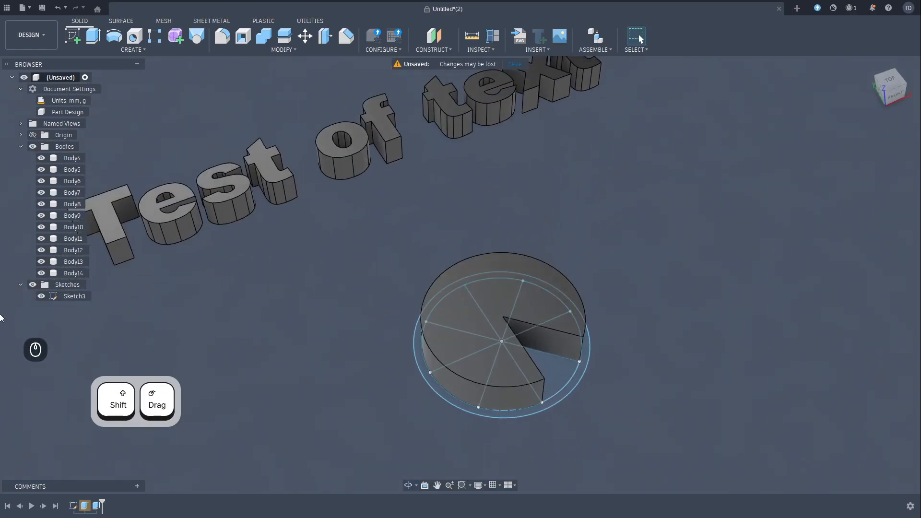
pyautogui.click(41, 296)
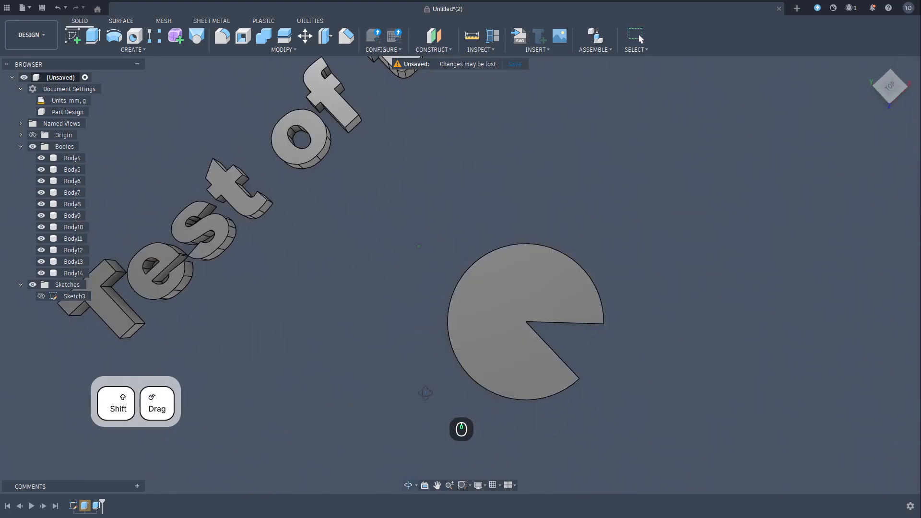